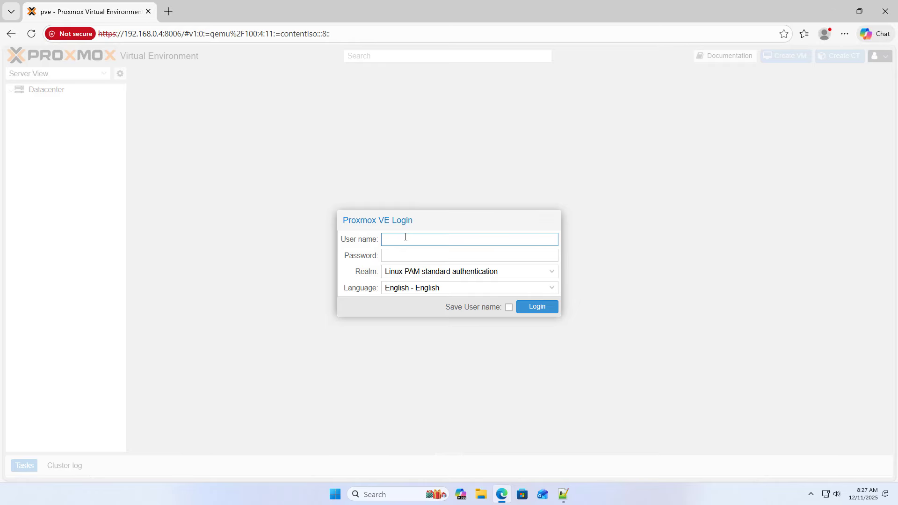
- Log in to Proxmox VE and dismiss the no-subscription notice
key("Tab")
type("•")
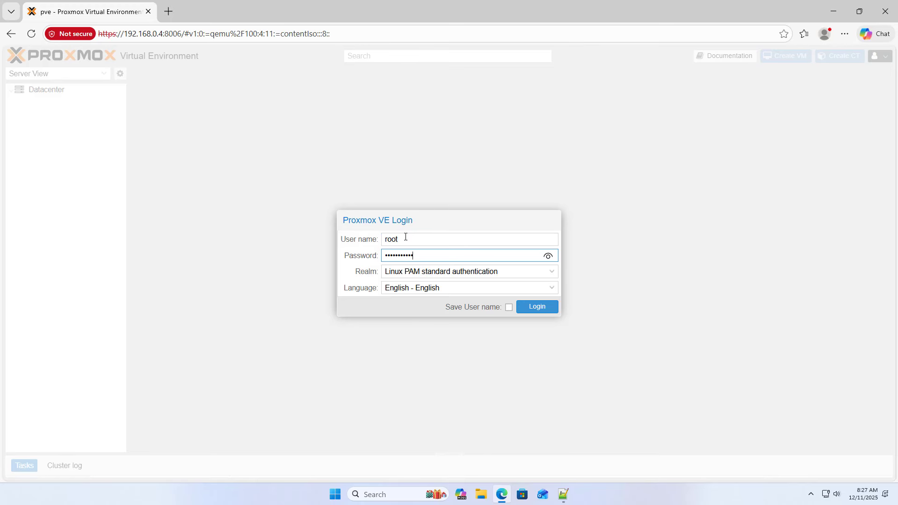
key("Return")
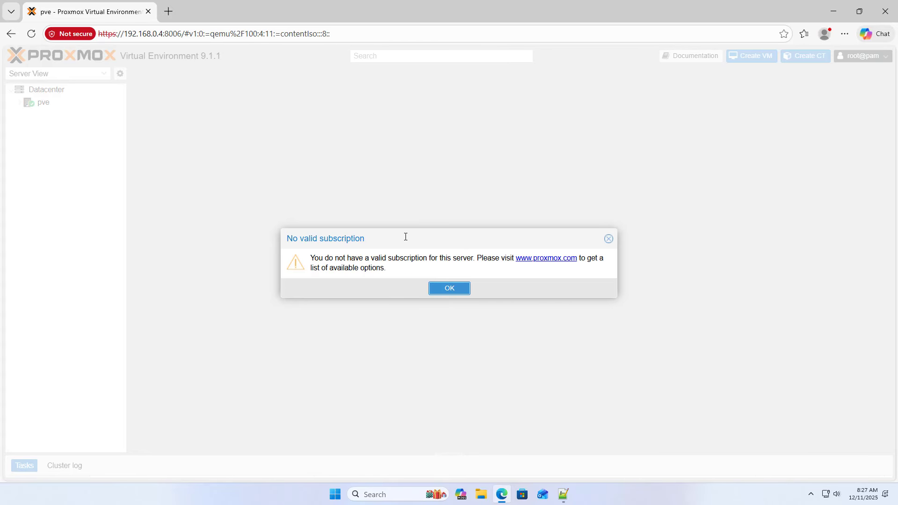
left_click(449, 289)
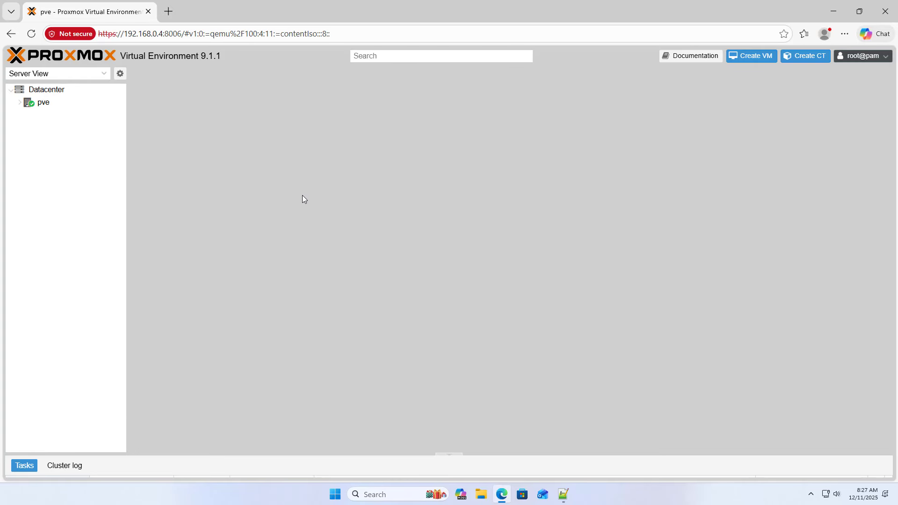
- Inspect the pve node's enp3s0 device and vmbr0 bridge, then open a blank browser tab
left_click(42, 102)
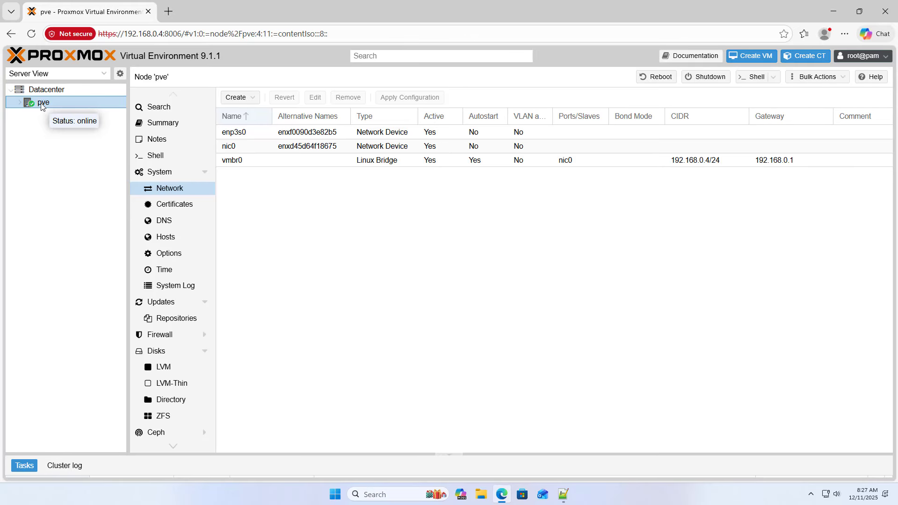
left_click(309, 132)
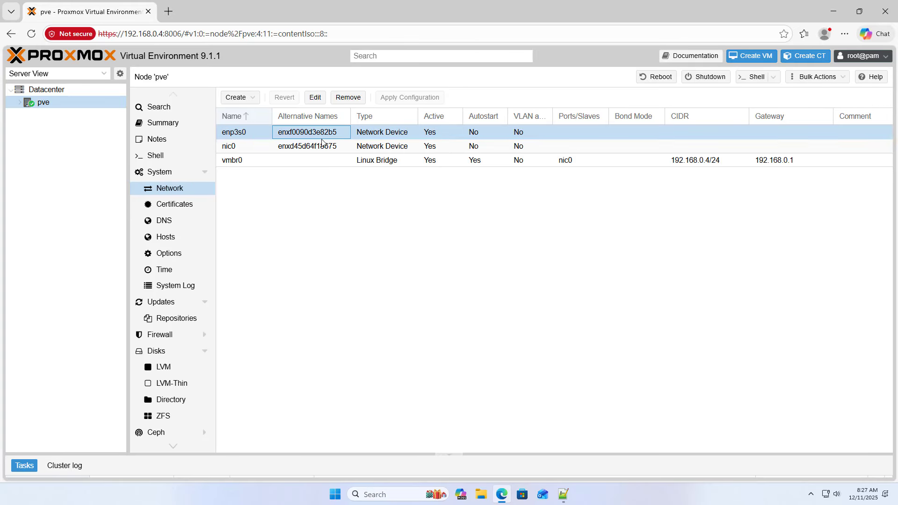
left_click(257, 162)
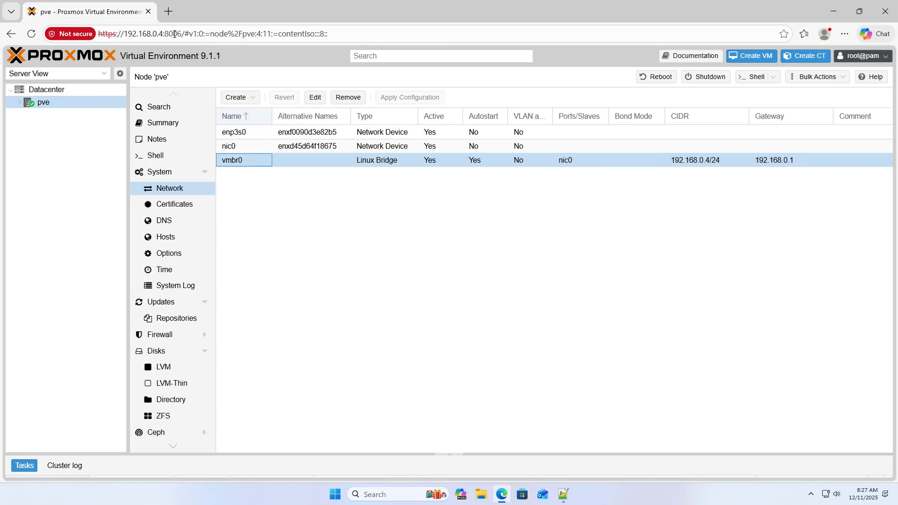
left_click(168, 11)
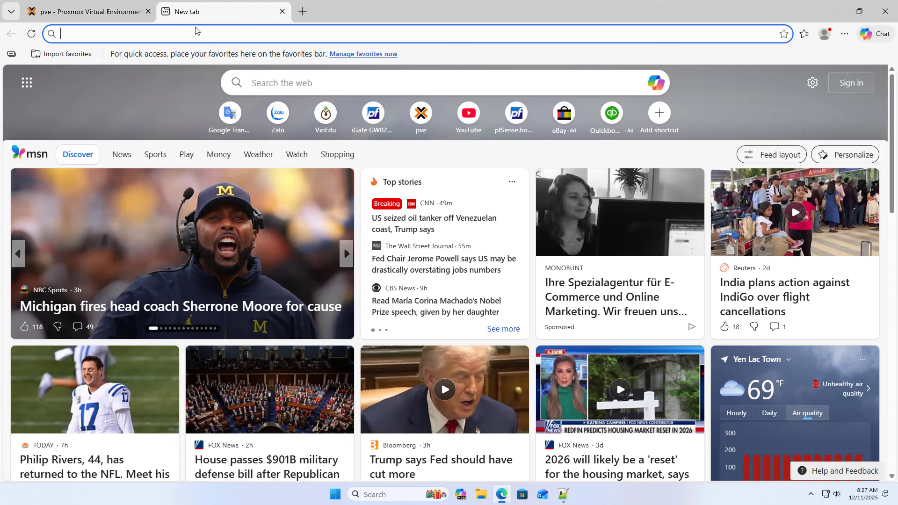
- Go to the OPNsense download page's fast download selector
type("opnse")
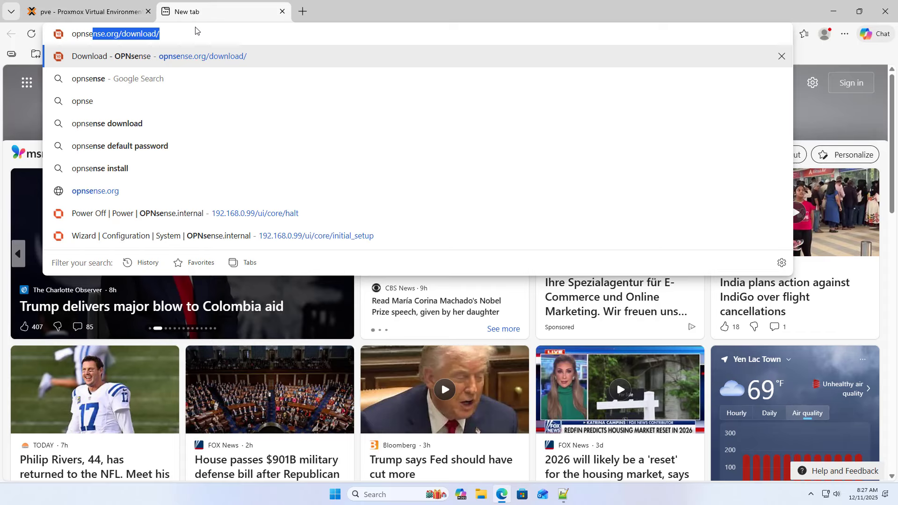
left_click(187, 56)
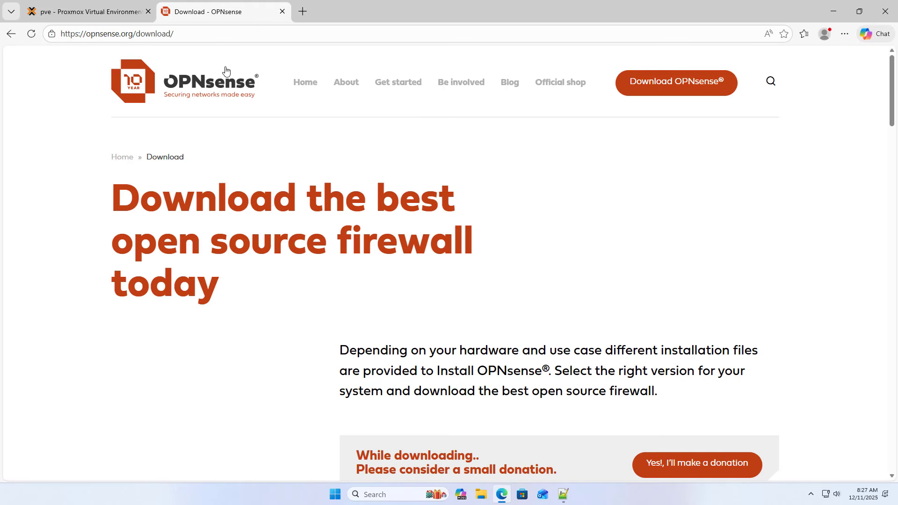
left_click(674, 91)
scroll(673, 129, "down", 6)
scroll(674, 129, "down", 1)
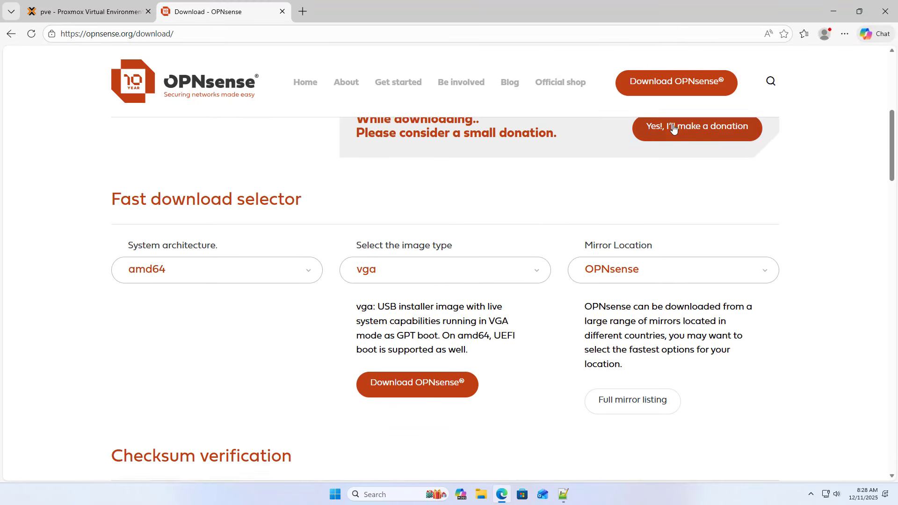
- Download the amd64 dvd image OPNsense-25.7-dvd-amd64.iso.bz2 from the OPNsense mirror
left_click(250, 276)
left_click(266, 277)
left_click(388, 274)
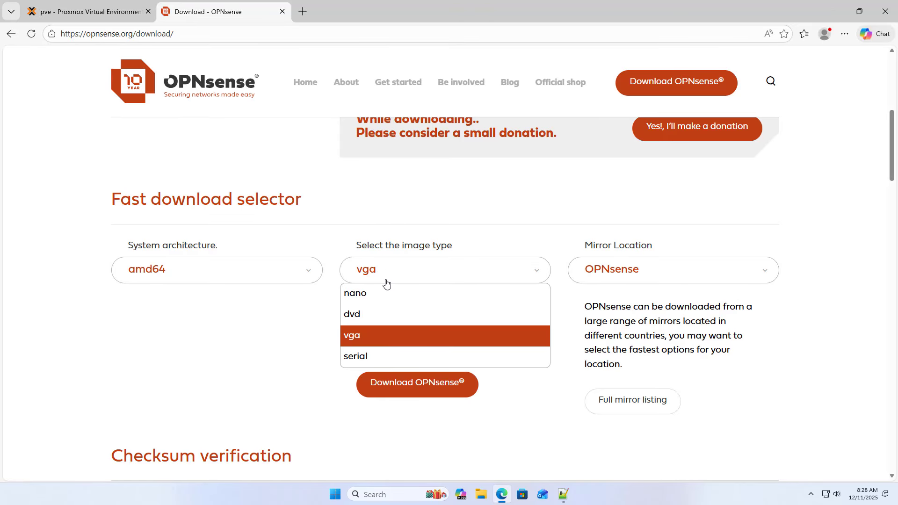
left_click(384, 311)
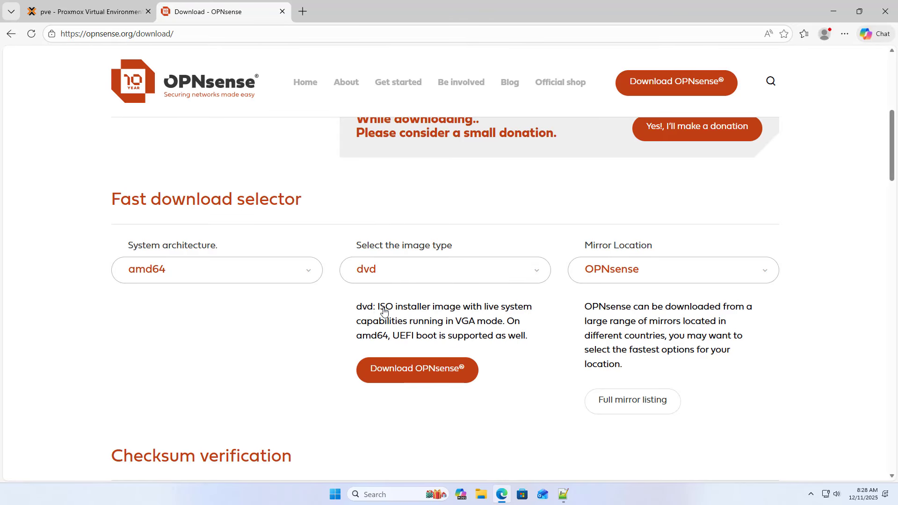
left_click(598, 276)
left_click(598, 276)
left_click(431, 368)
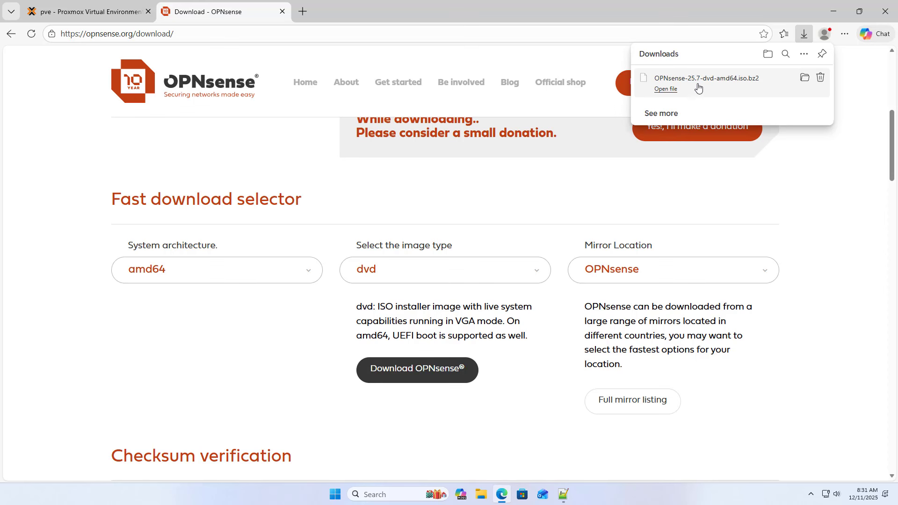
- Extract OPNsense-25.7-dvd-amd64.iso.bz2 into its own folder with 7-Zip
left_click(804, 80)
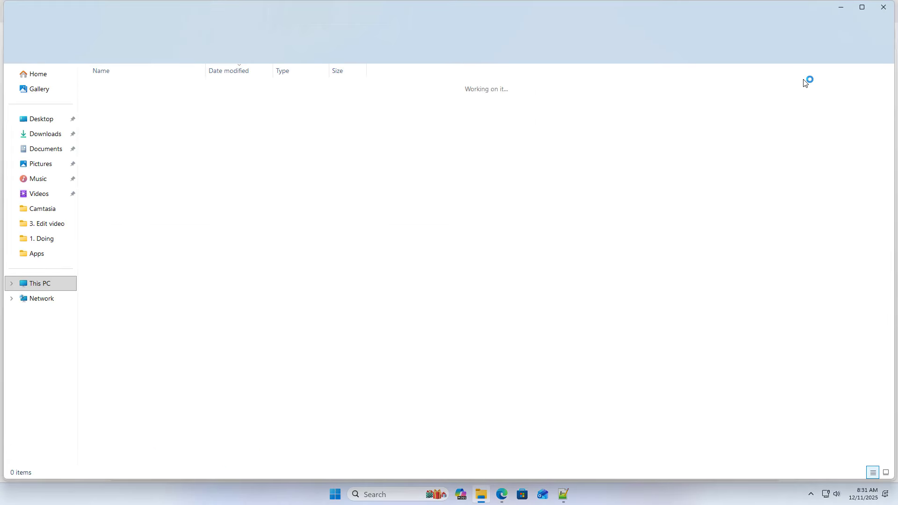
left_click_drag(113, 123, 131, 106)
right_click(129, 104)
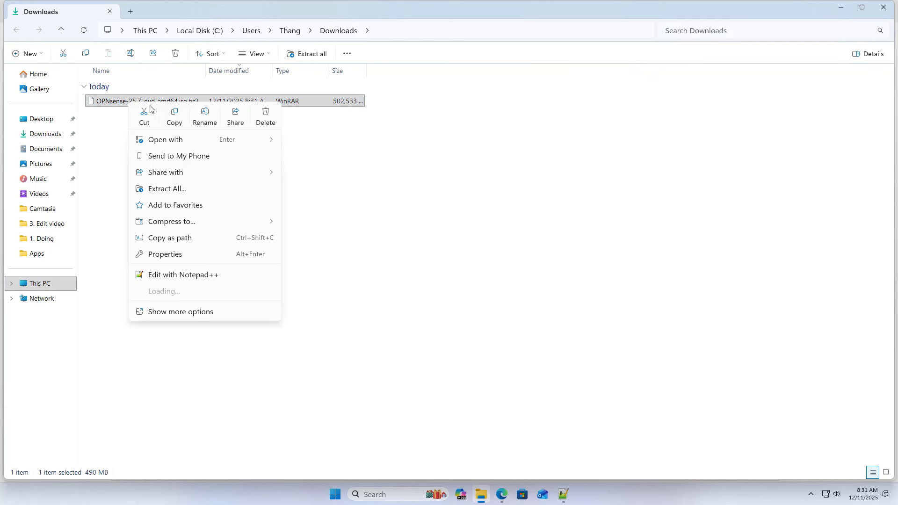
left_click(190, 312)
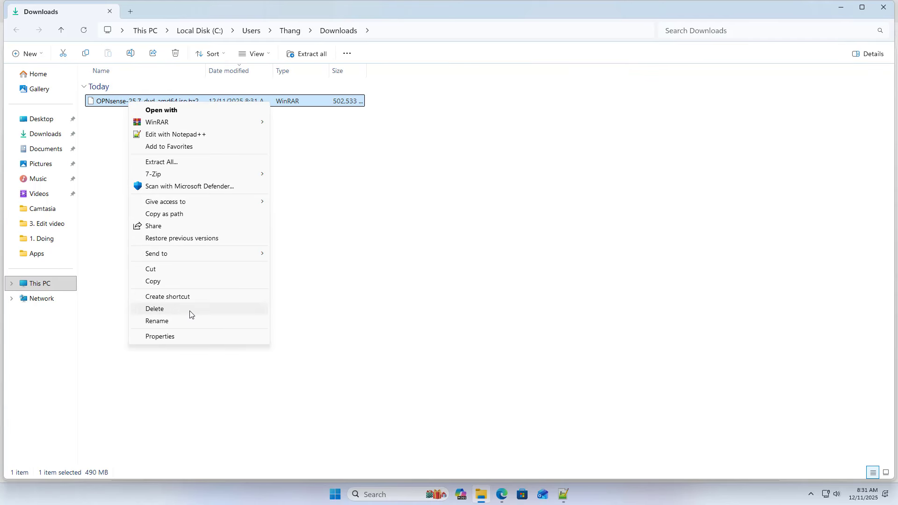
mouse_move(199, 178)
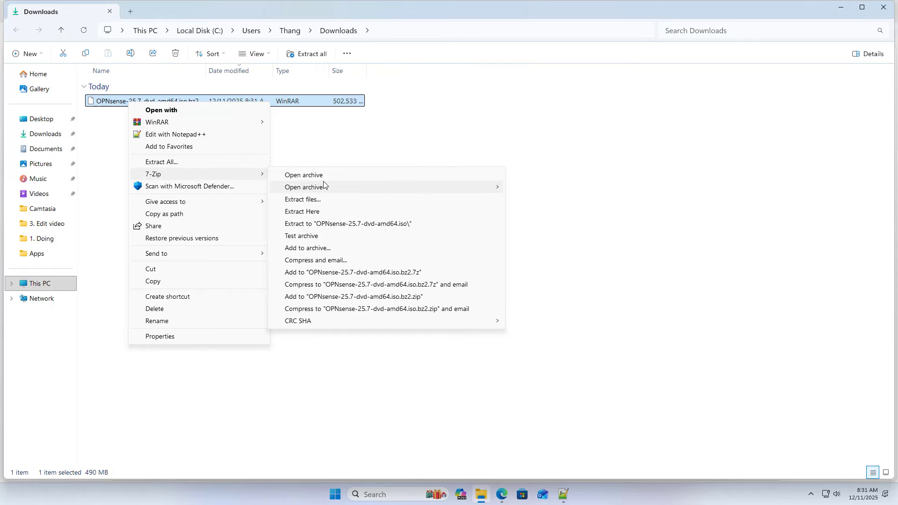
left_click(334, 224)
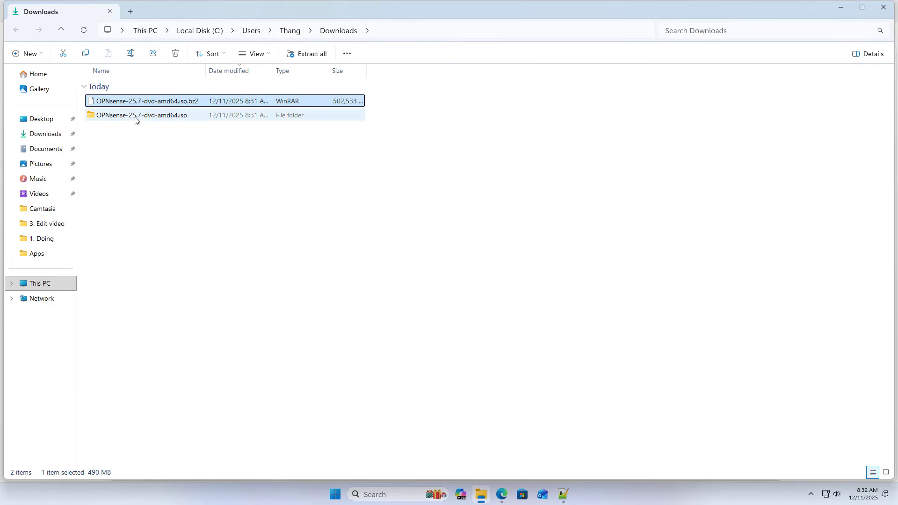
- Open the extracted OPNsense-25.7-dvd-amd64.iso folder to show the ISO file
left_click(135, 119)
double_click(132, 117)
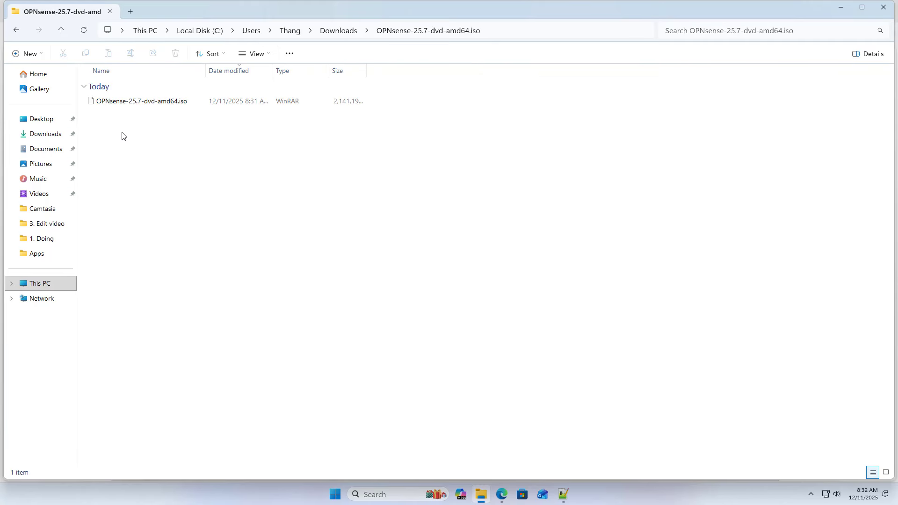
left_click_drag(122, 136, 186, 116)
left_click(186, 116)
- Close Explorer and the download tab, and read the 'Upload OPNsense.iso to Proxmox' checklist line
left_click(883, 7)
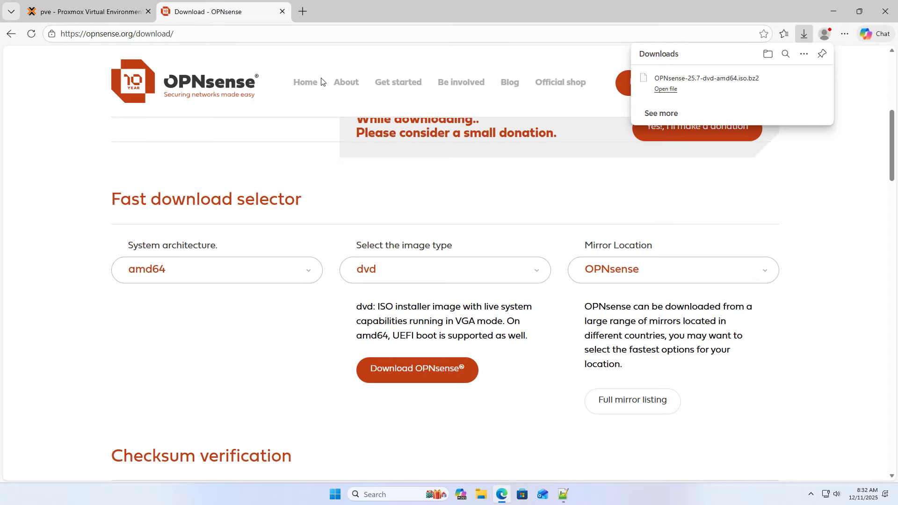
left_click(281, 12)
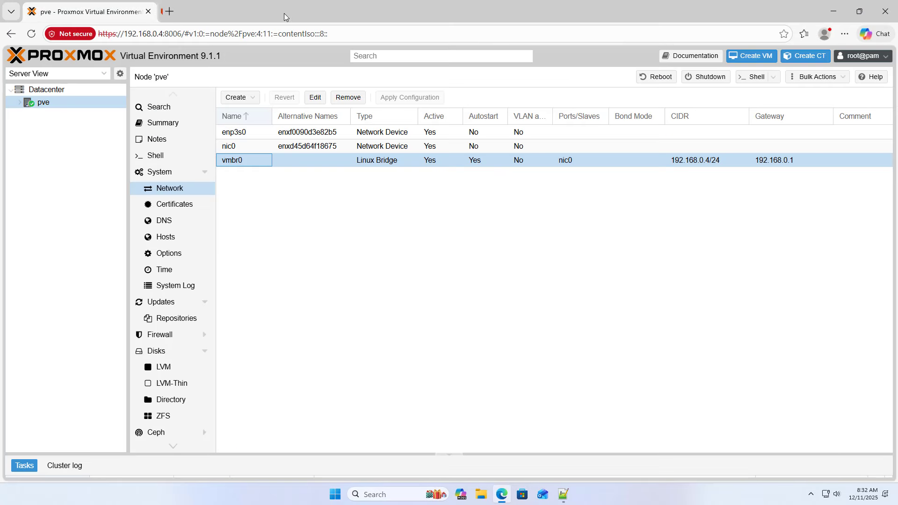
left_click(563, 494)
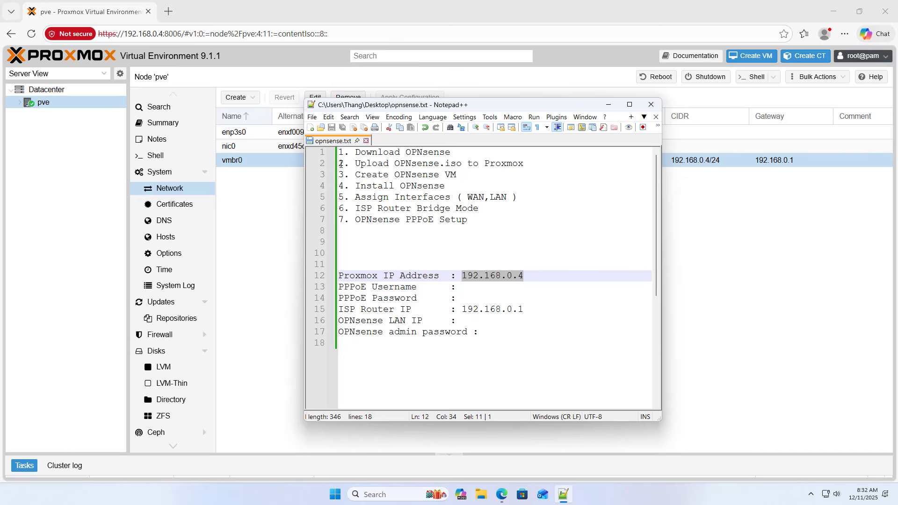
left_click_drag(341, 163, 541, 167)
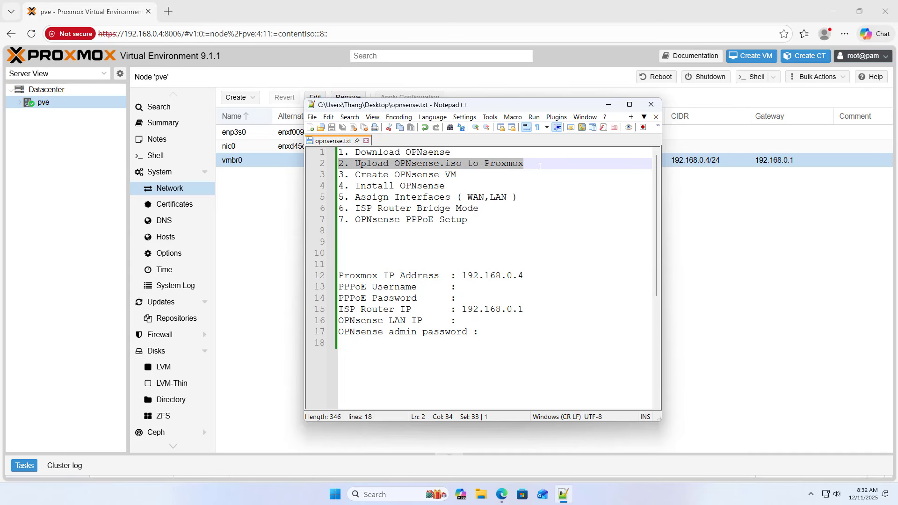
left_click(278, 253)
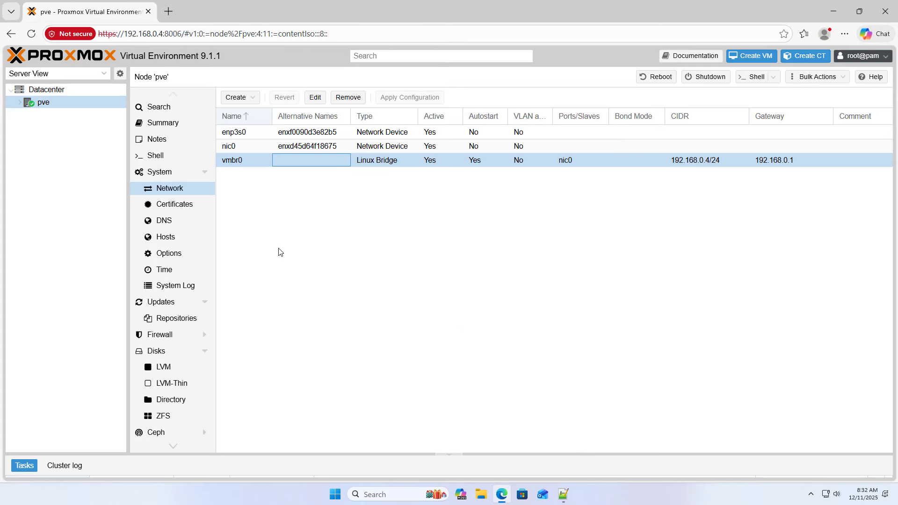
- Choose OPNsense-25.7-dvd-amd64.iso from Downloads for upload to local (pve) ISO Images
left_click(21, 104)
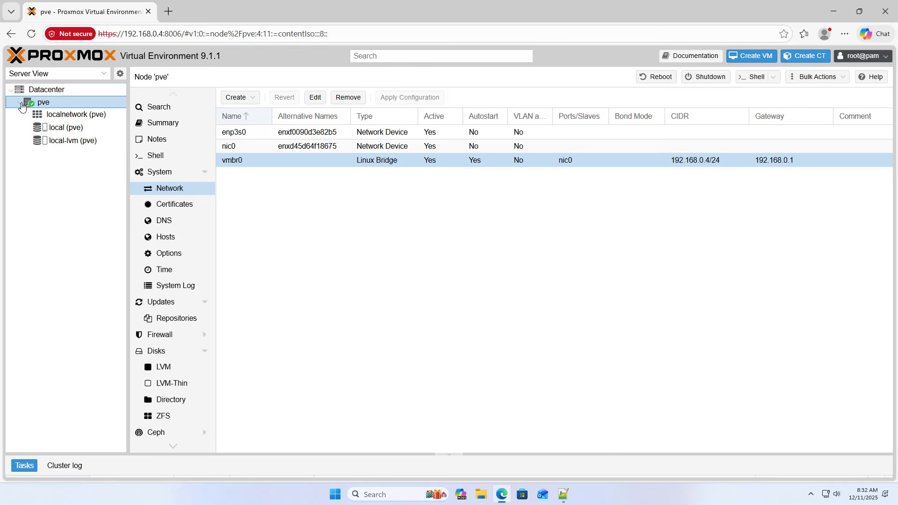
left_click(64, 131)
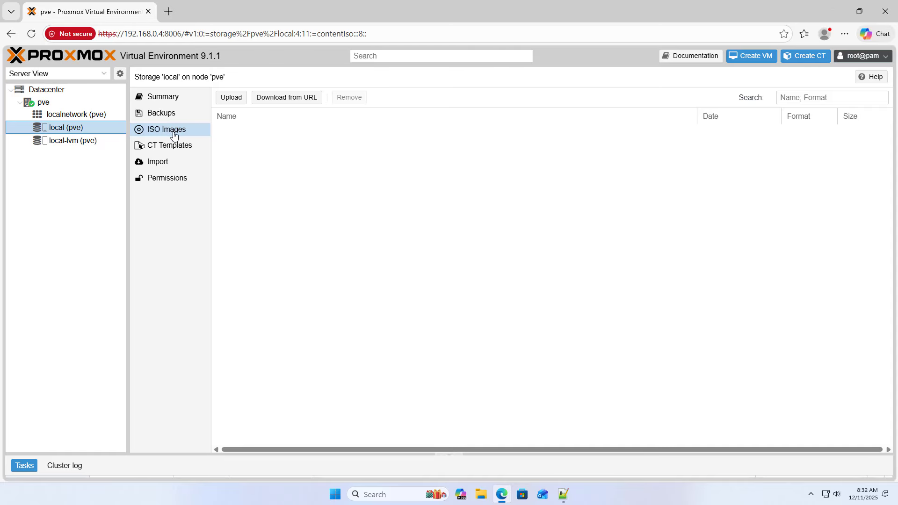
left_click(231, 98)
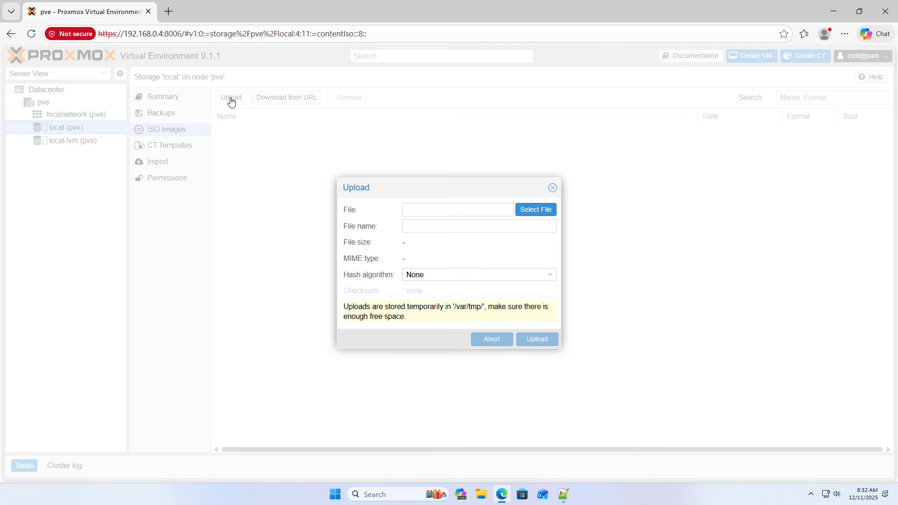
left_click(531, 212)
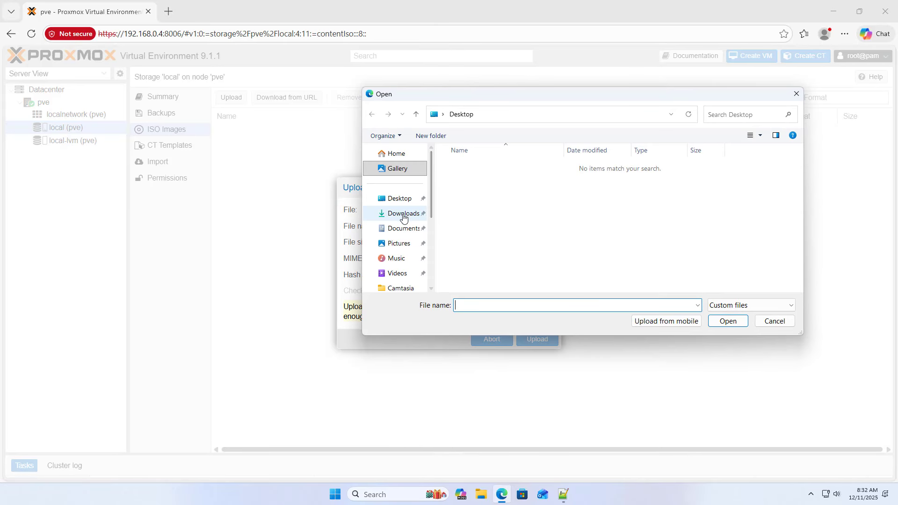
left_click(403, 214)
left_click(462, 182)
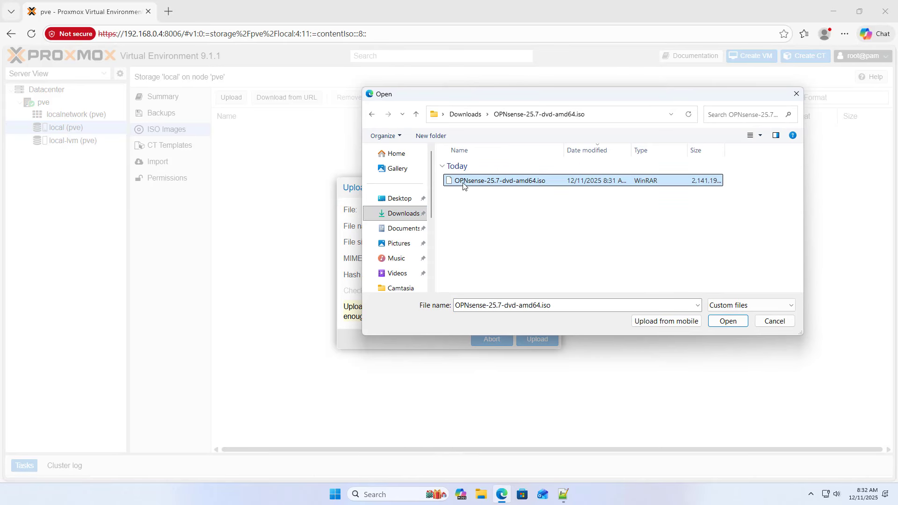
left_click(725, 321)
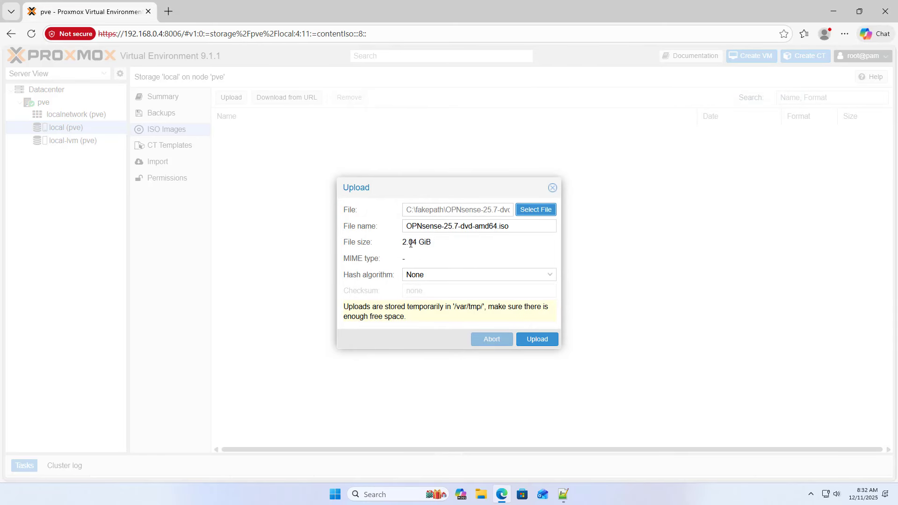
- Upload the 2.19 GB ISO, confirm TASK OK, and check it in the ISO list
left_click_drag(515, 229, 397, 245)
left_click(544, 340)
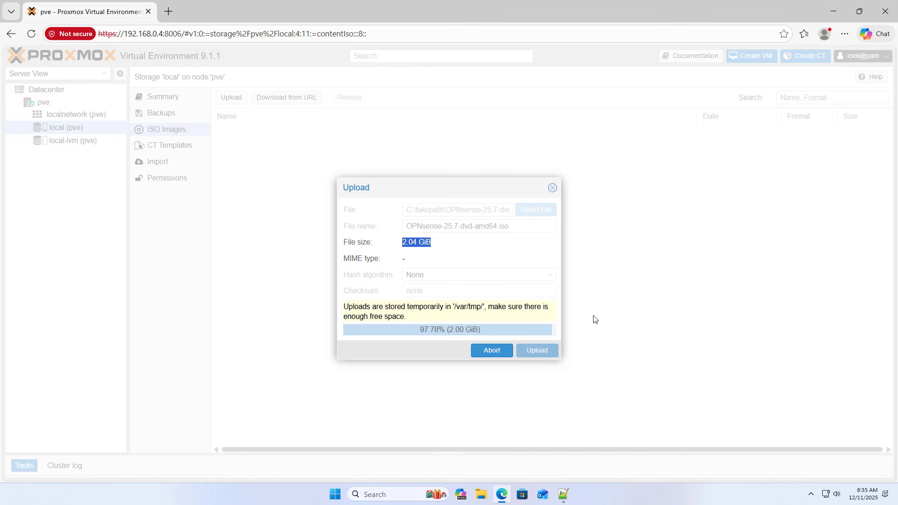
triple_click(238, 246)
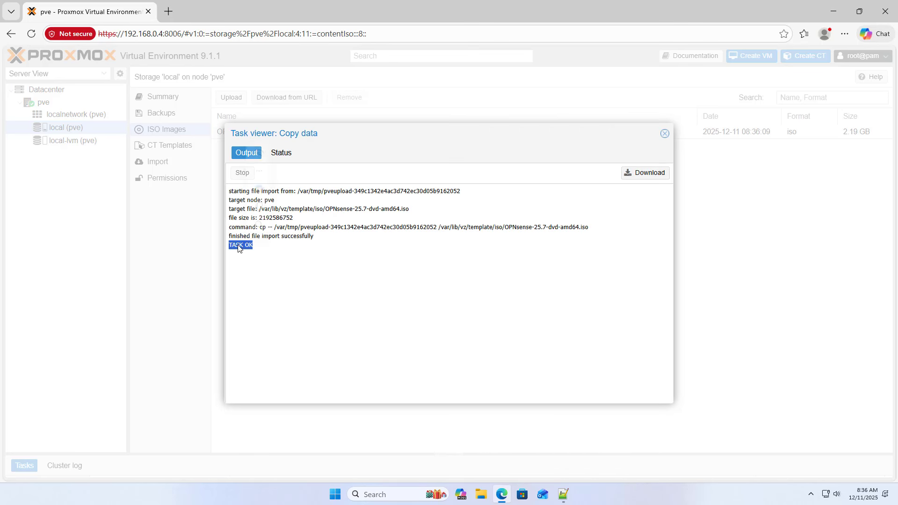
left_click(665, 133)
left_click(277, 133)
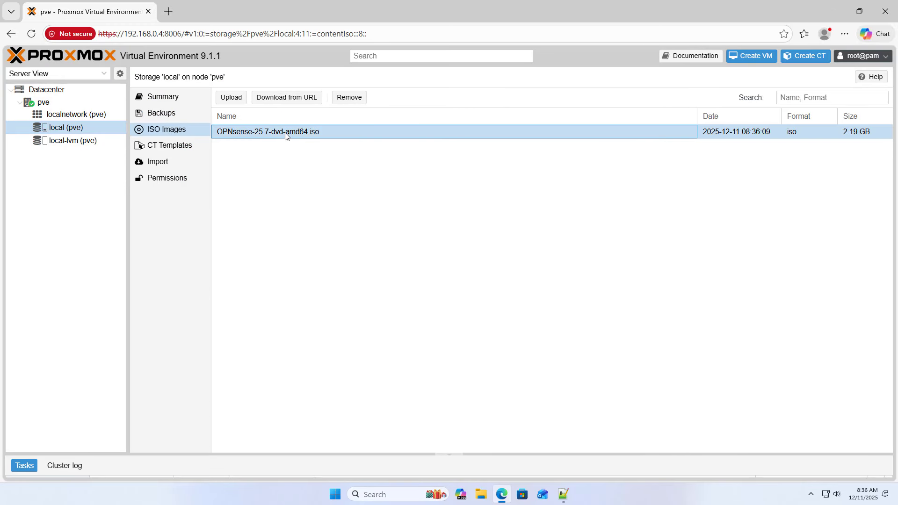
- Check the 'Create OPNsense VM' step in the opnsense.txt notes
left_click(563, 494)
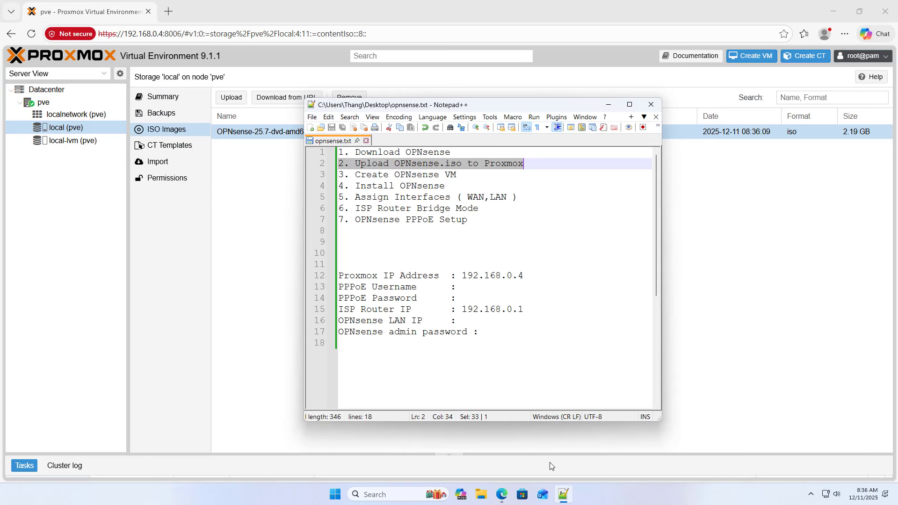
left_click_drag(356, 175, 461, 174)
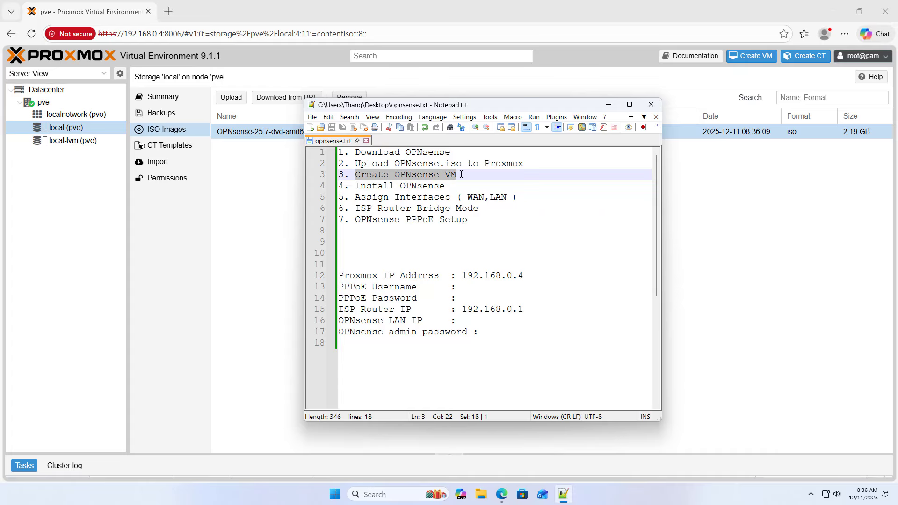
left_click(283, 198)
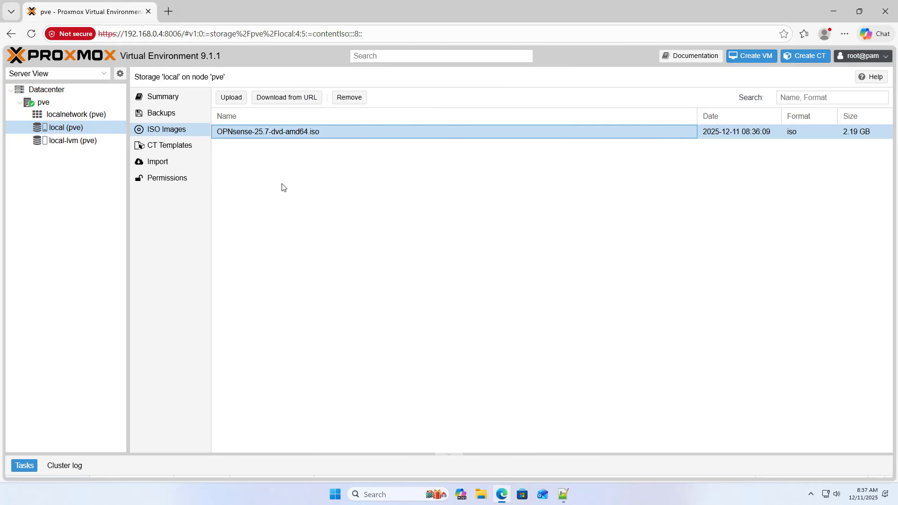
- Select vmbr0 under pve System > Network and open its edit dialog
left_click(61, 103)
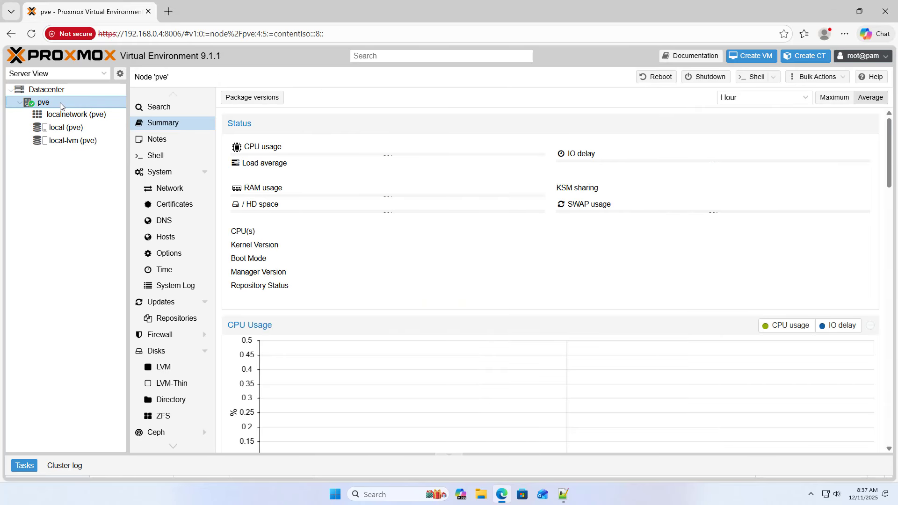
left_click(169, 188)
left_click(265, 160)
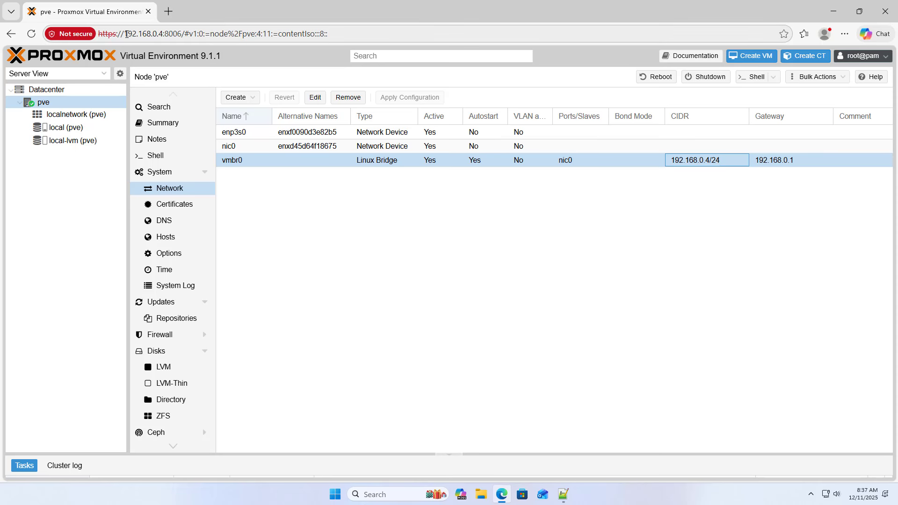
left_click_drag(125, 34, 163, 35)
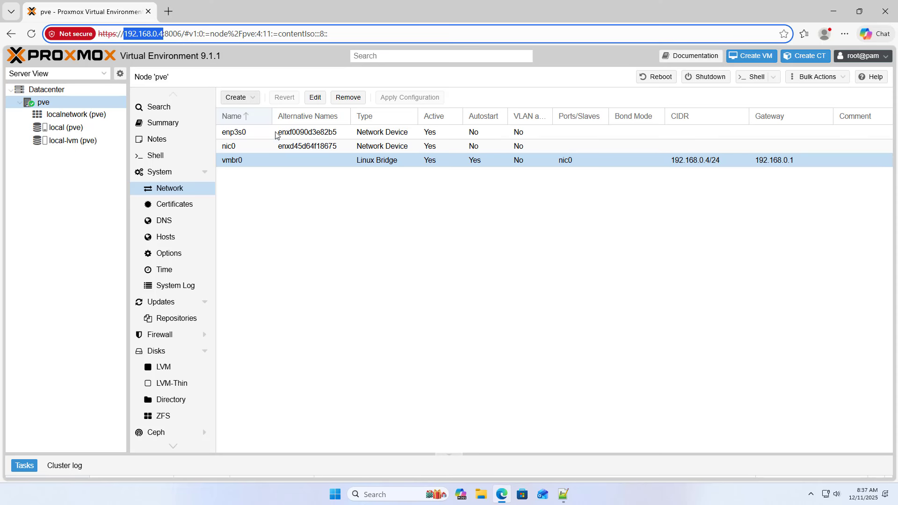
left_click(295, 160)
- Give the vmbr0 bridge the comment LAN
left_click(314, 97)
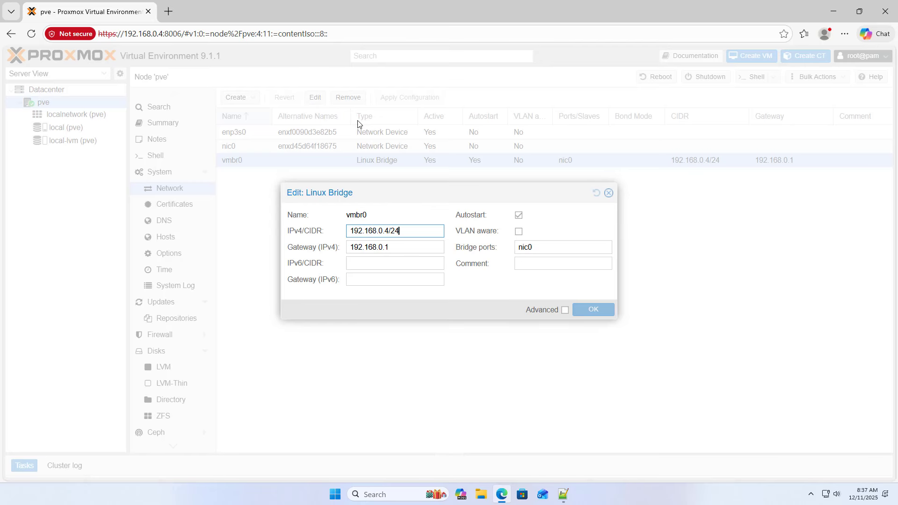
left_click(539, 261)
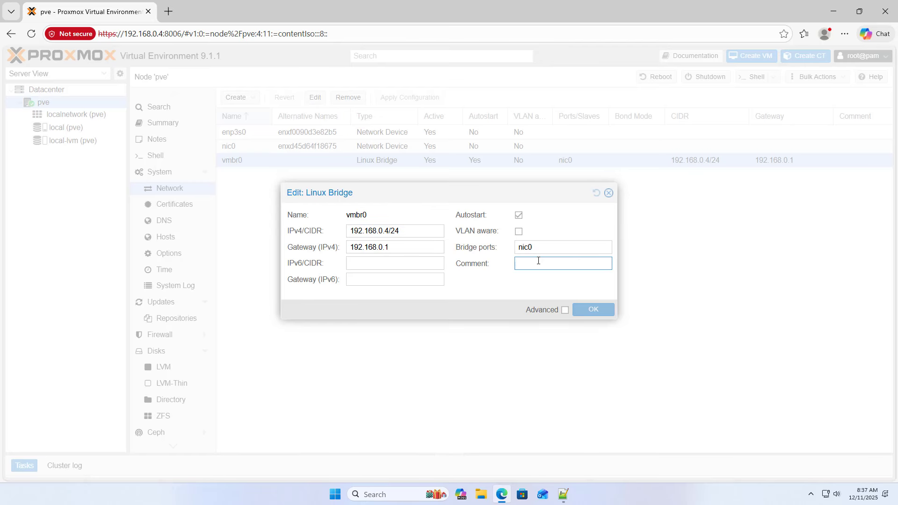
type("LAN")
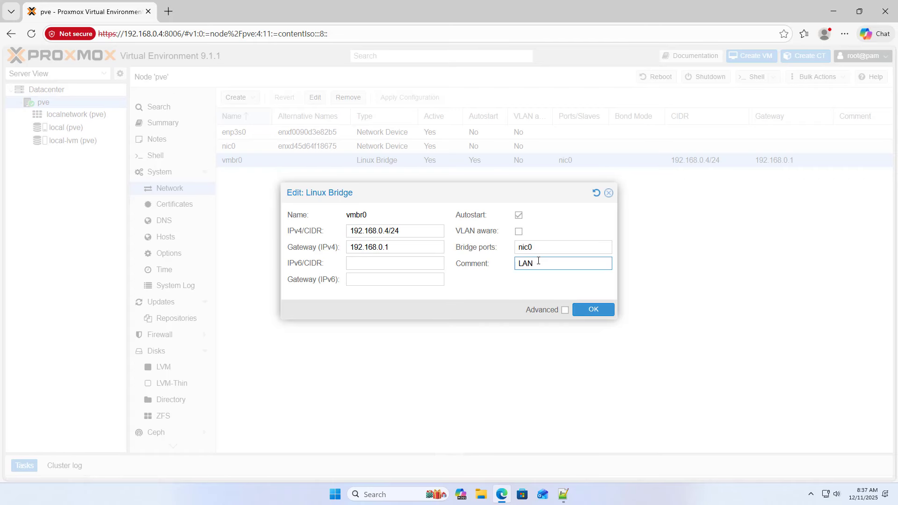
left_click(593, 310)
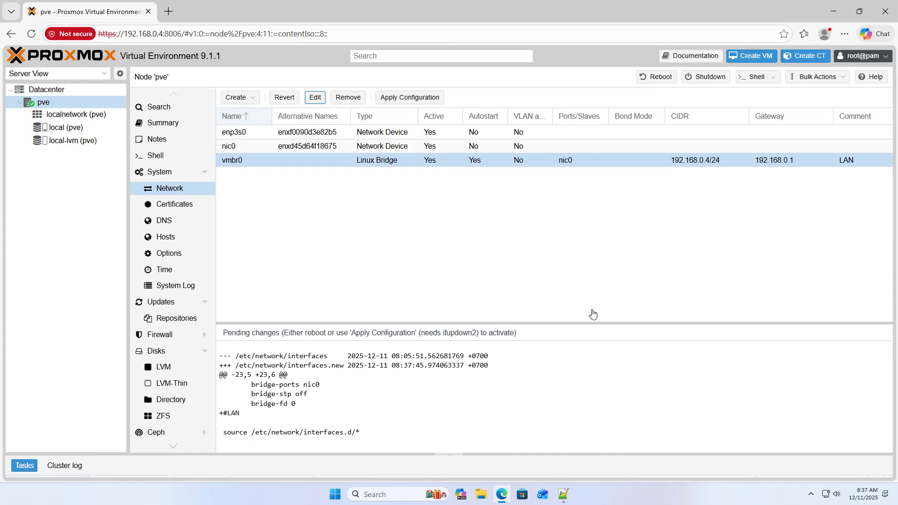
left_click(243, 132)
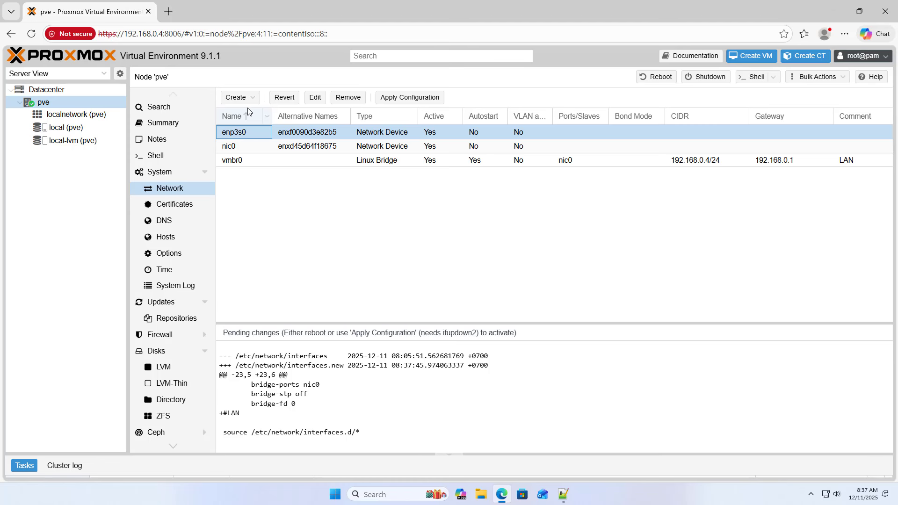
- Create Linux bridge vmbr1 with bridge port enp3s0 and comment WAN
left_click(248, 97)
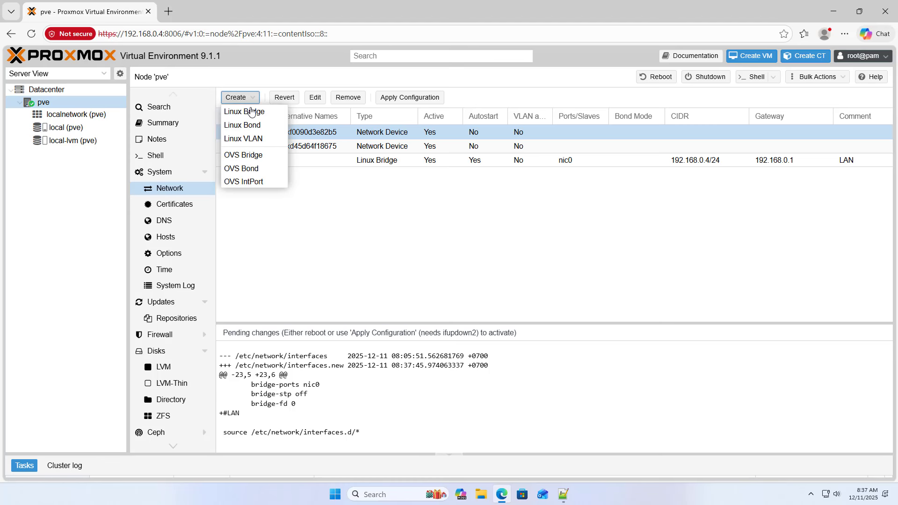
left_click(250, 111)
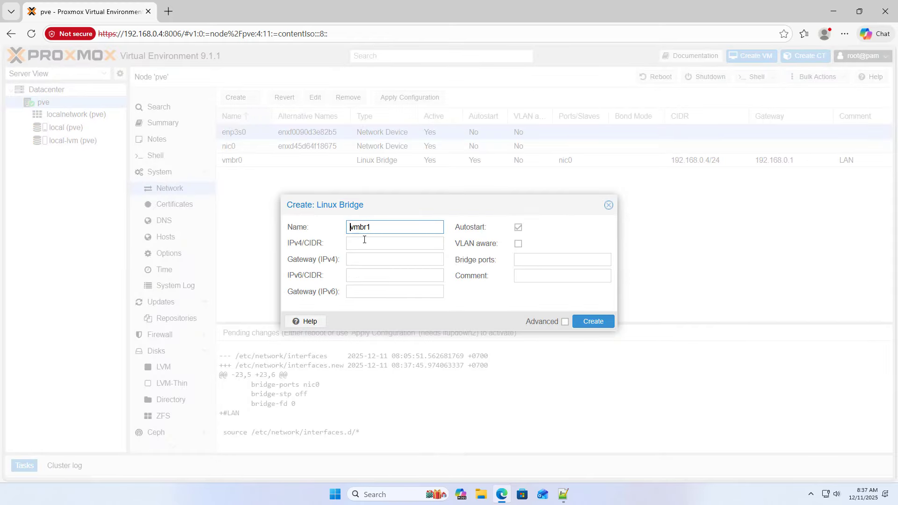
left_click(529, 260)
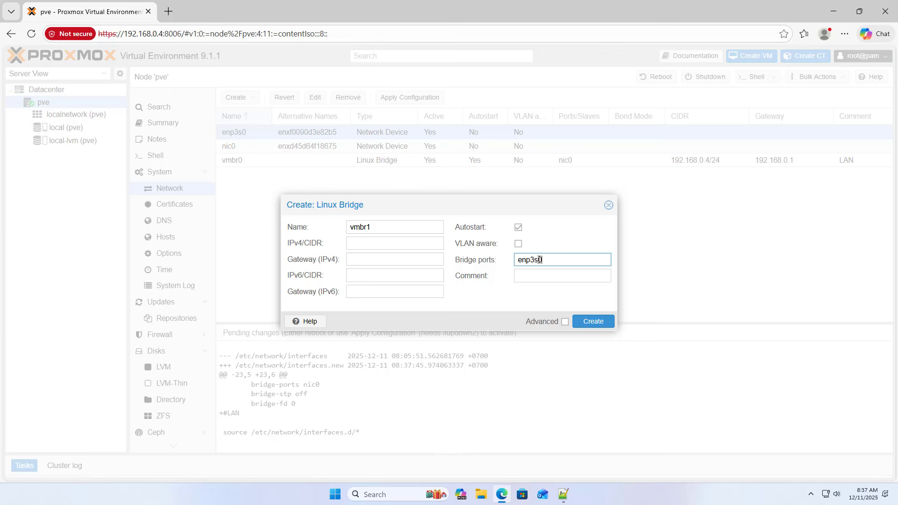
left_click_drag(545, 261, 512, 261)
left_click(519, 273)
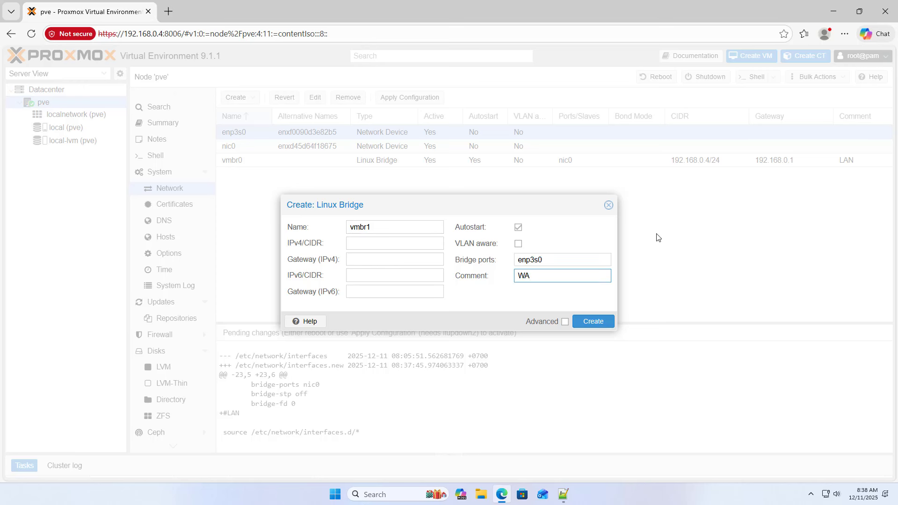
double_click(529, 277)
left_click(588, 324)
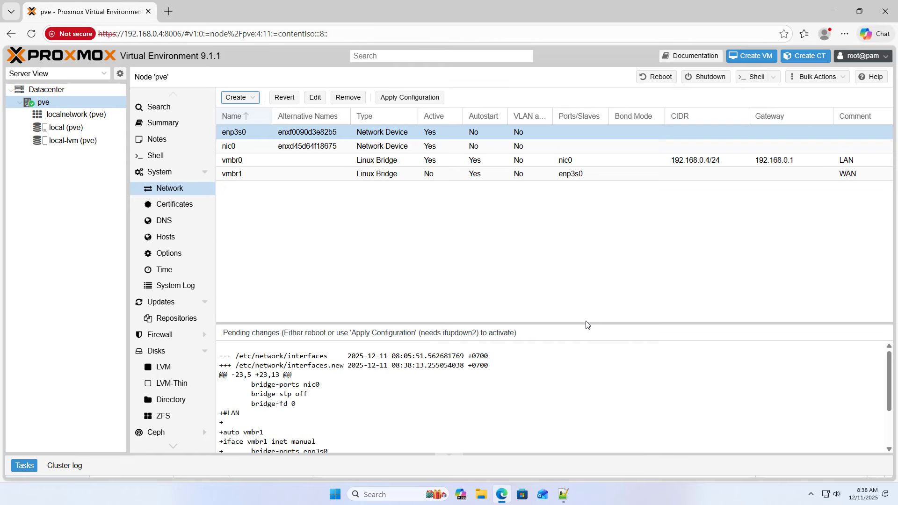
- Check the vmbr1 WAN and vmbr0 LAN comments in the network list
left_click(569, 176)
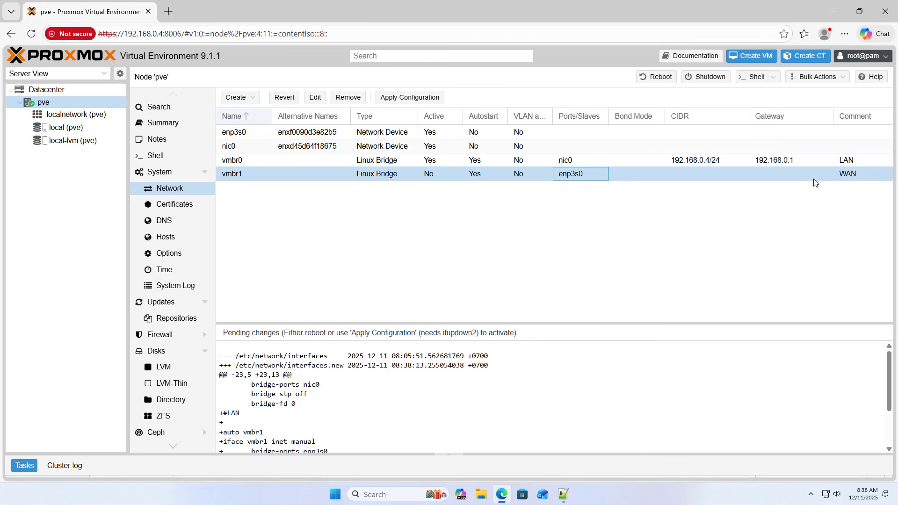
left_click(848, 175)
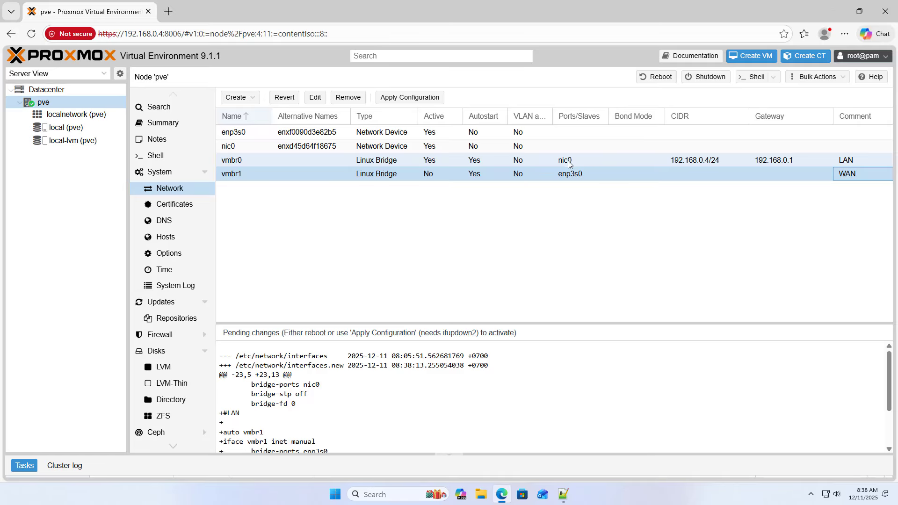
left_click(569, 163)
left_click(844, 163)
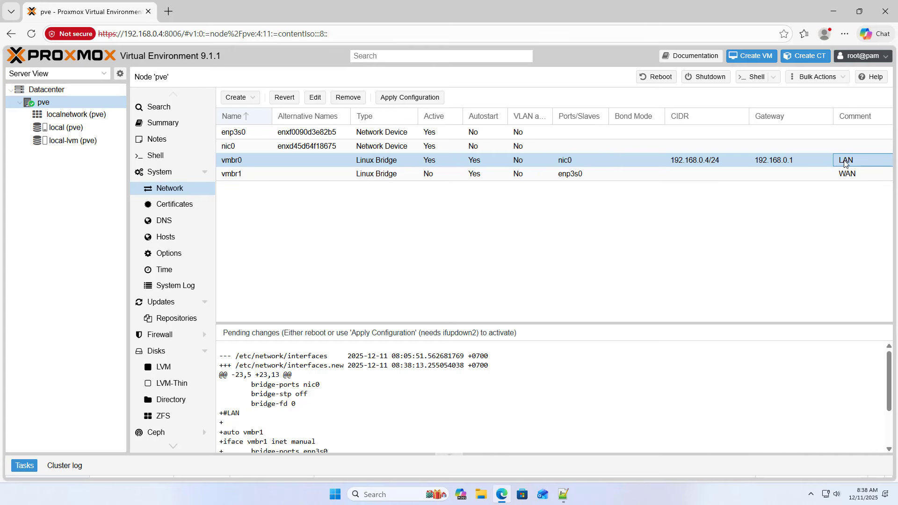
left_click(562, 494)
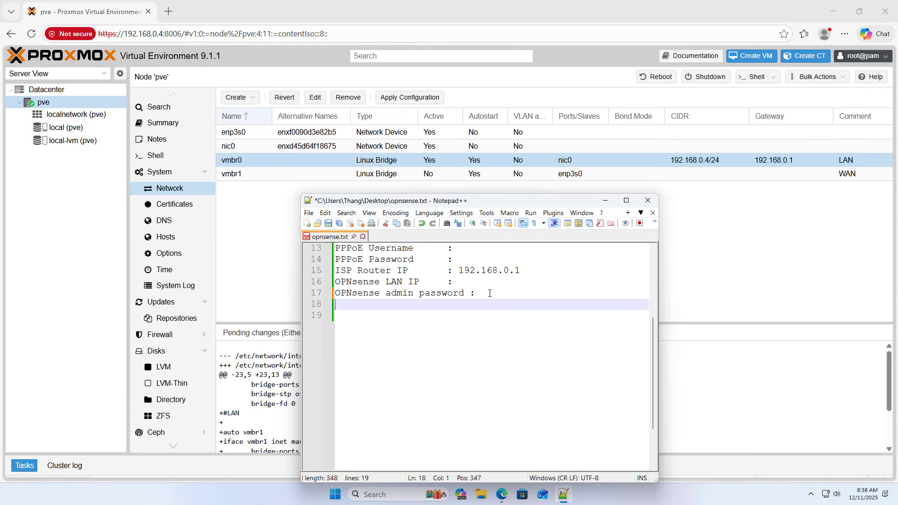
- Add lines 'vmbr0 nic0 LAN' and 'vmbr1 enp3s0 WAN' to opnsense.txt and save it
type("vmbr0\tnic0\tLAN")
key("Return")
key("Return")
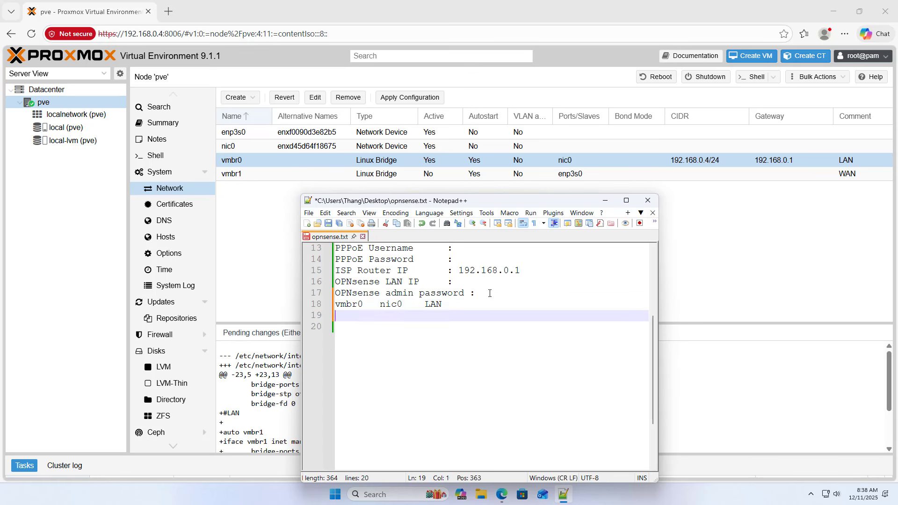
type("v")
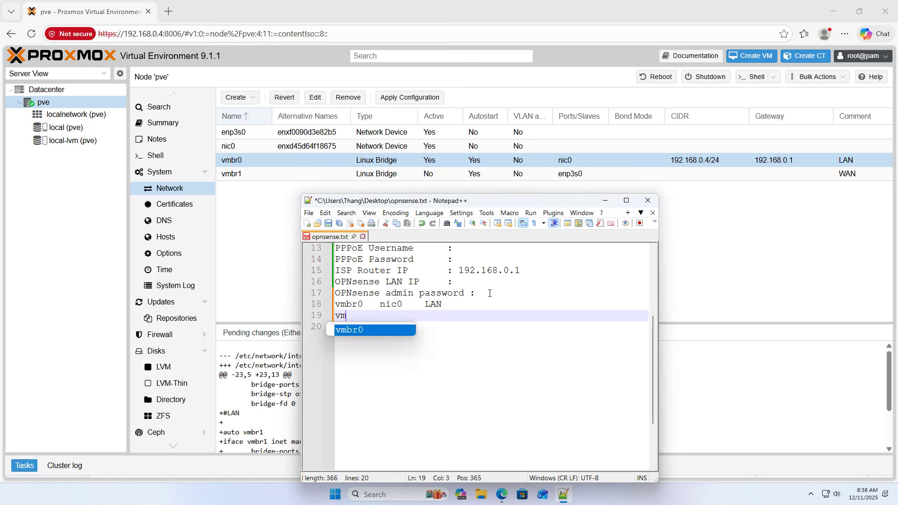
type("m")
key("Return")
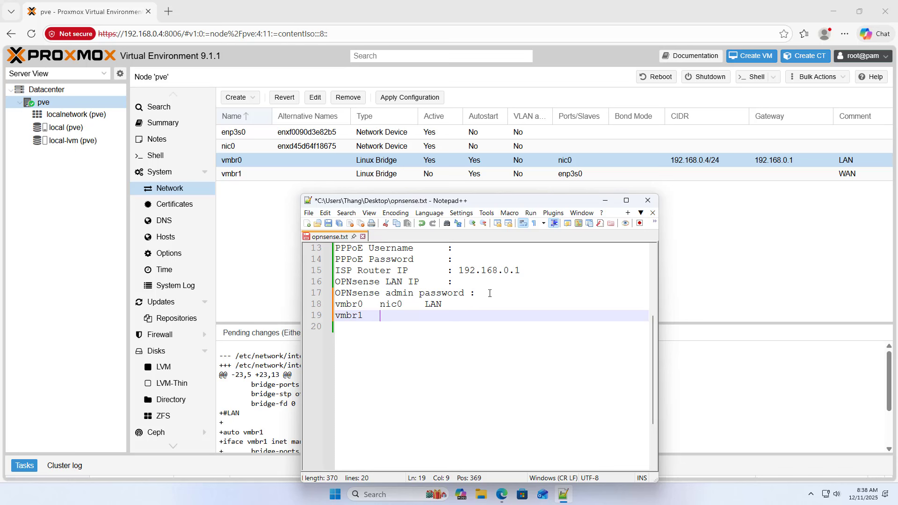
type("enp3s0  WAN")
key("ctrl+s")
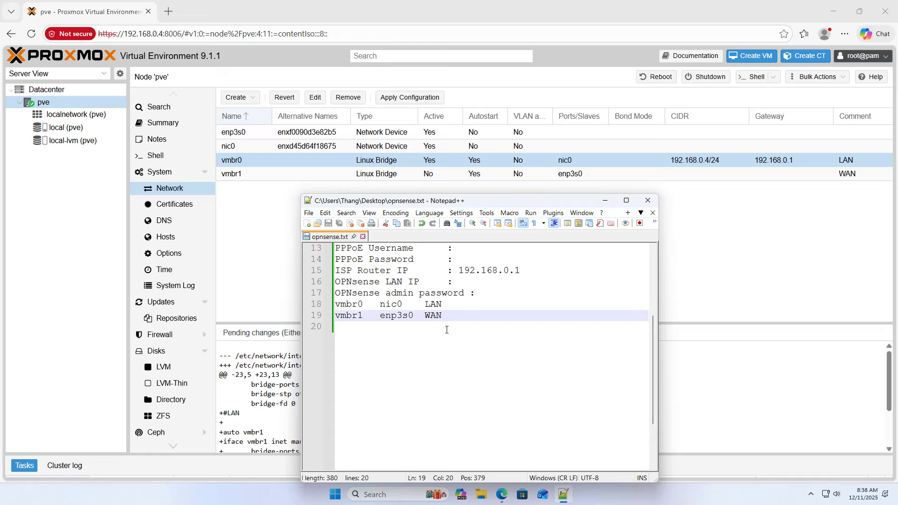
left_click_drag(446, 316, 333, 308)
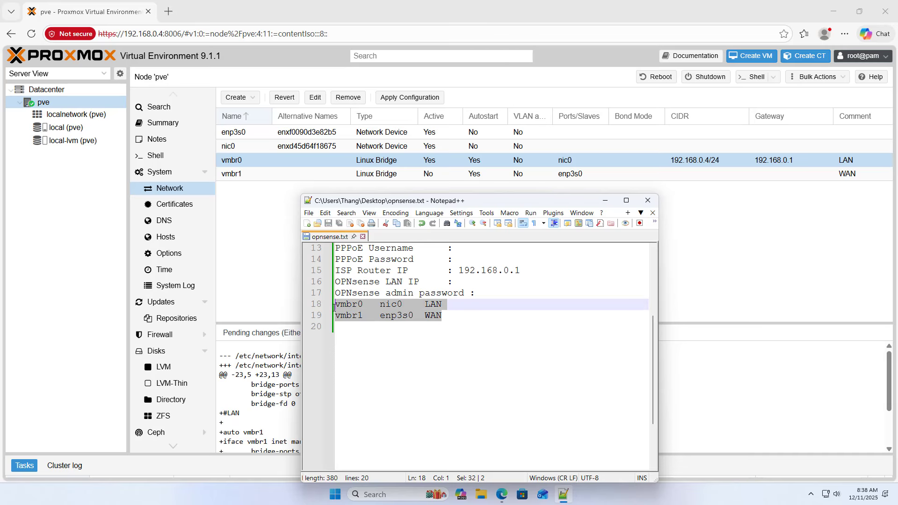
left_click(605, 200)
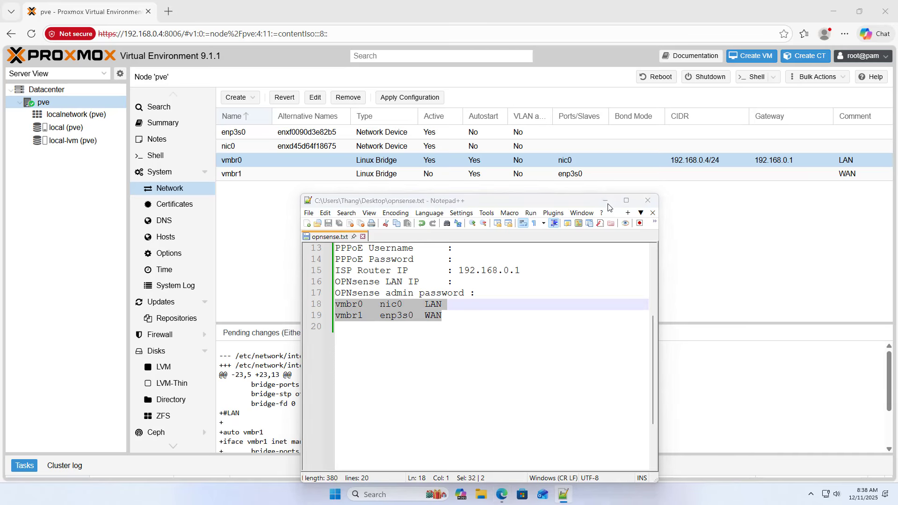
- Apply the pending network configuration and reselect the vmbr0 bridge
left_click(405, 98)
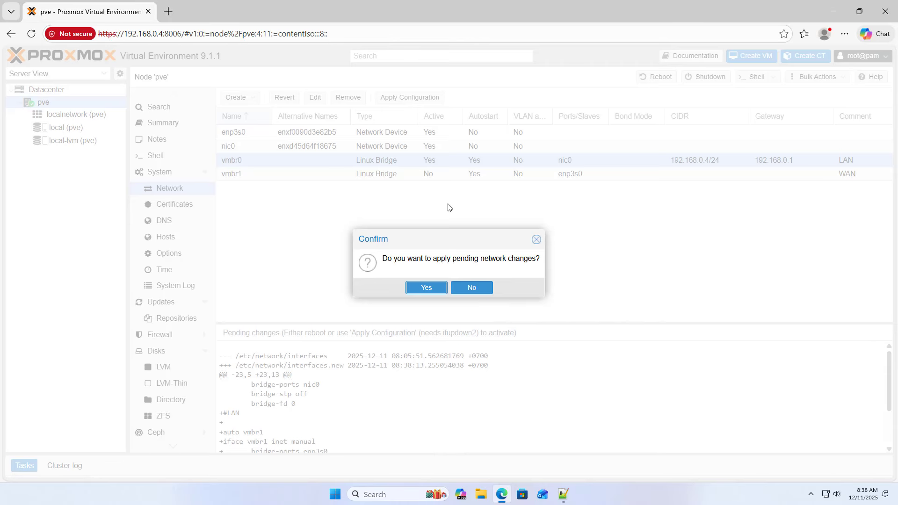
left_click(442, 288)
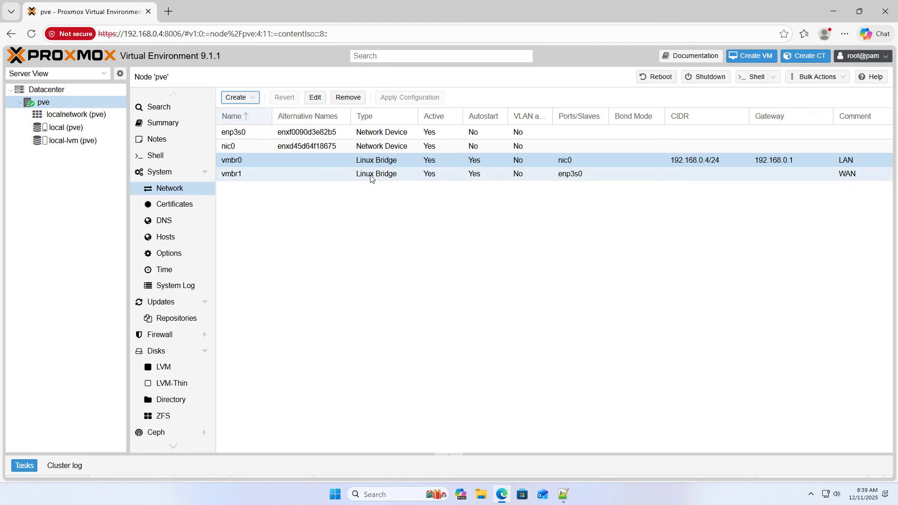
left_click(370, 175)
left_click(381, 160)
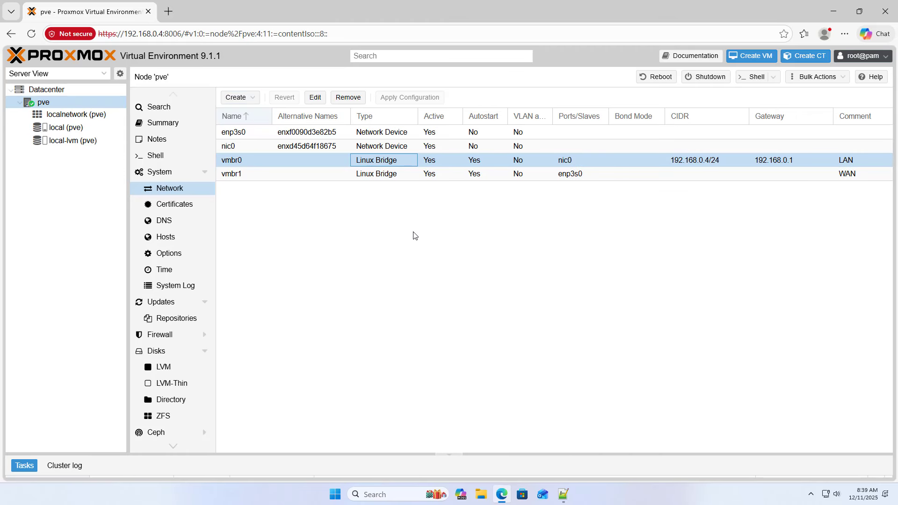
- Start a VM named OPNsense on node pve from OPNsense-25.7-dvd-amd64.iso, with the QEMU guest agent enabled
left_click(61, 102)
left_click(751, 56)
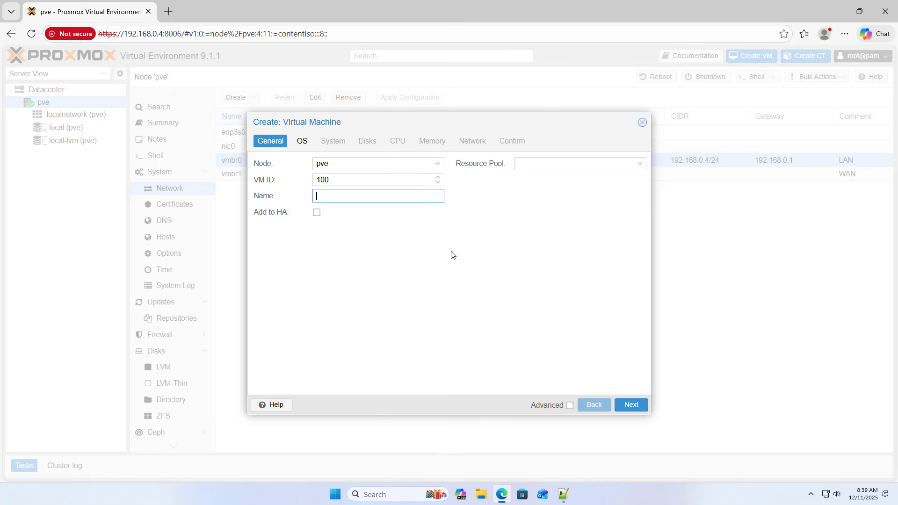
type("OPNsense")
double_click(335, 195)
left_click(632, 405)
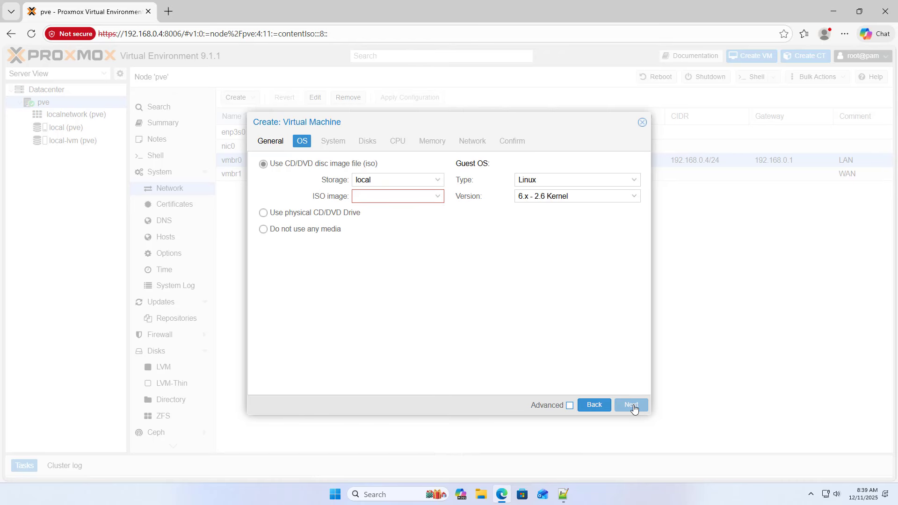
left_click(436, 196)
left_click(414, 228)
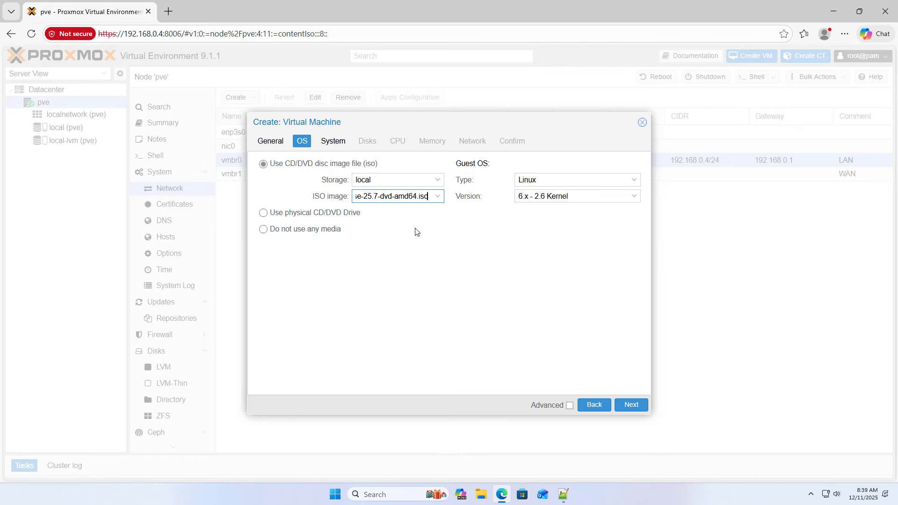
left_click(639, 412)
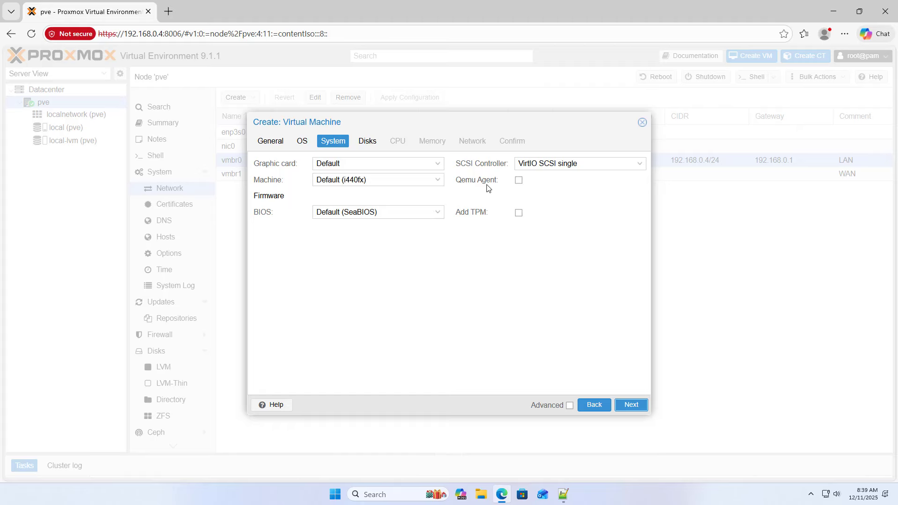
left_click(518, 180)
- Keep the default disk and give the VM 2 cores with CPU type host
left_click(627, 406)
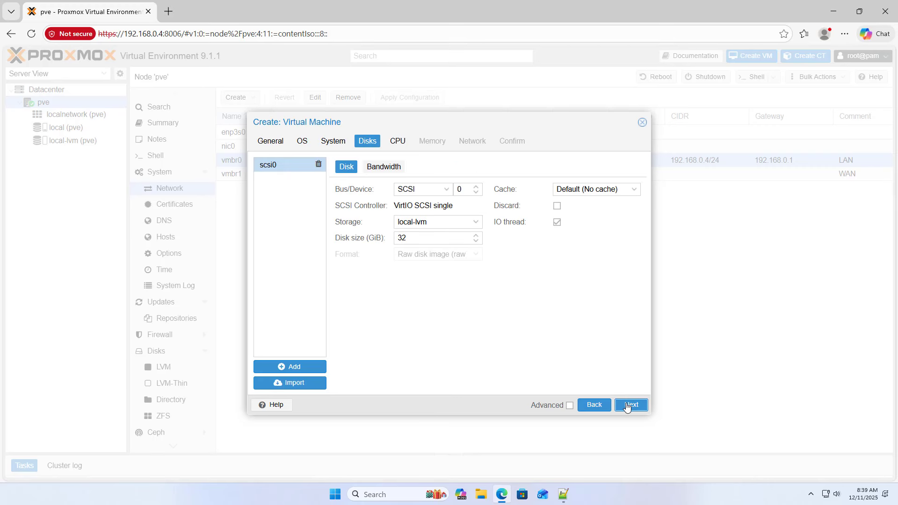
left_click(627, 406)
left_click(439, 176)
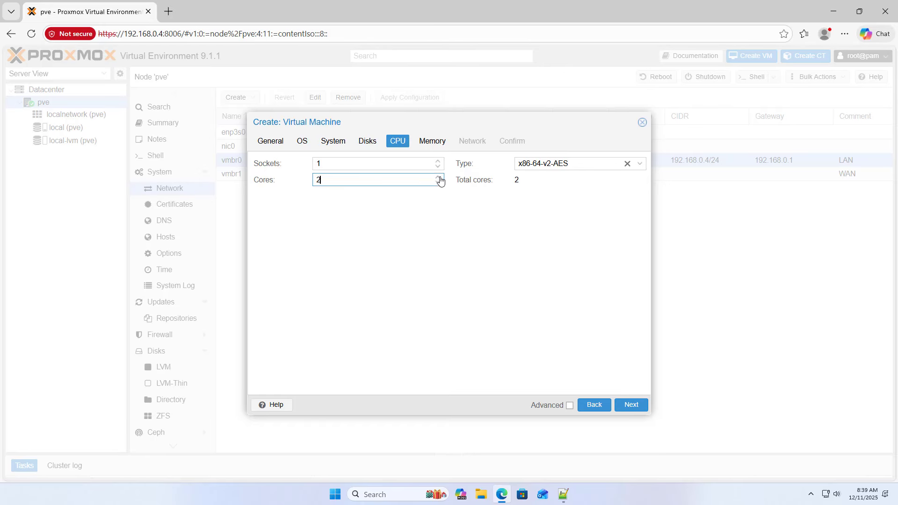
double_click(314, 179)
left_click(639, 164)
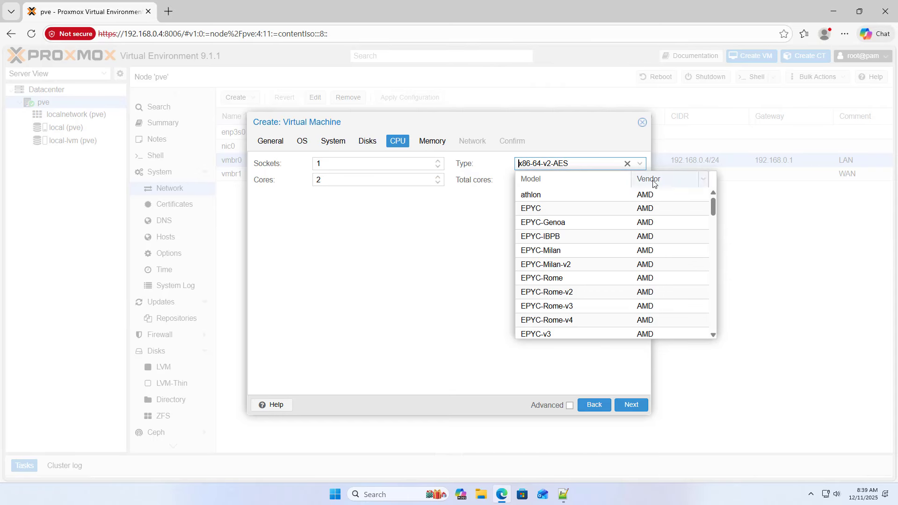
left_click_drag(714, 204, 716, 334)
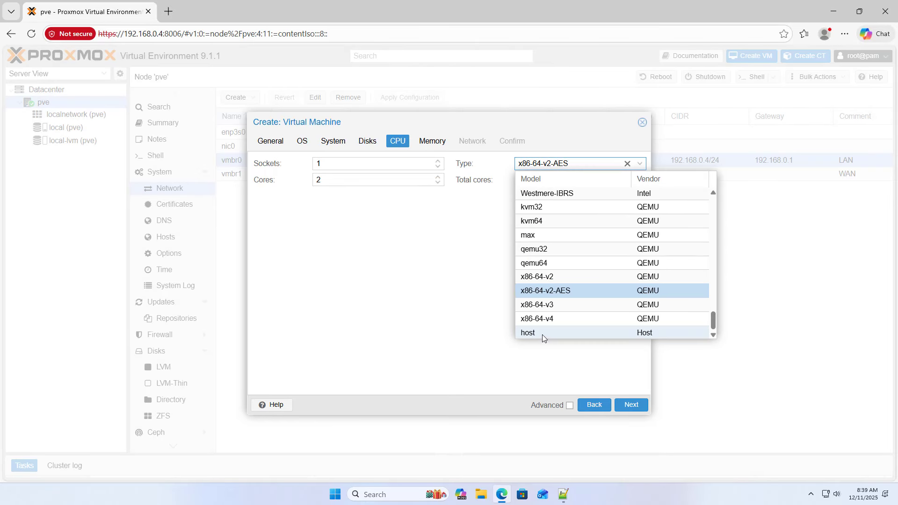
left_click(650, 335)
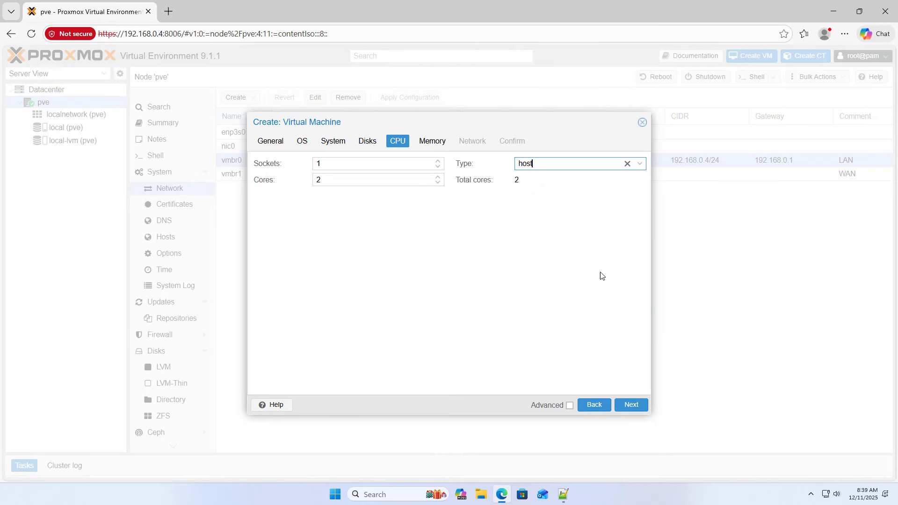
left_click_drag(553, 164, 488, 165)
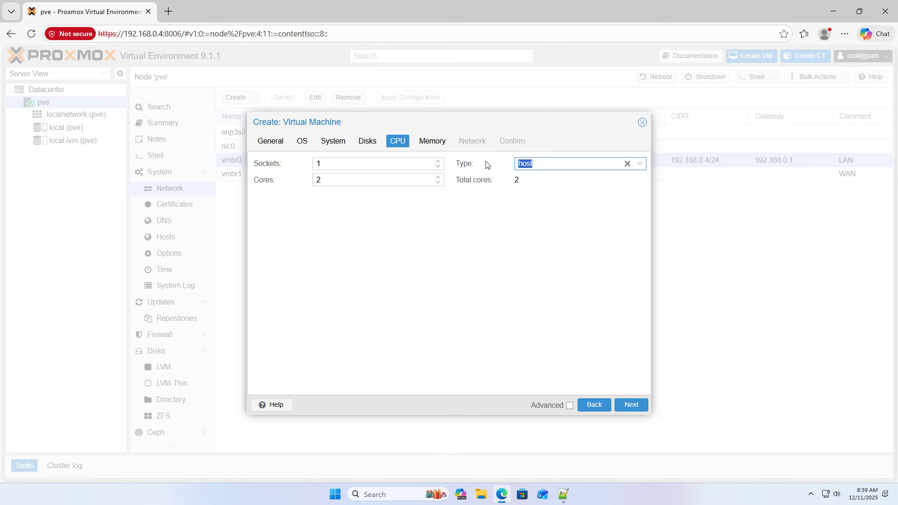
left_click(630, 405)
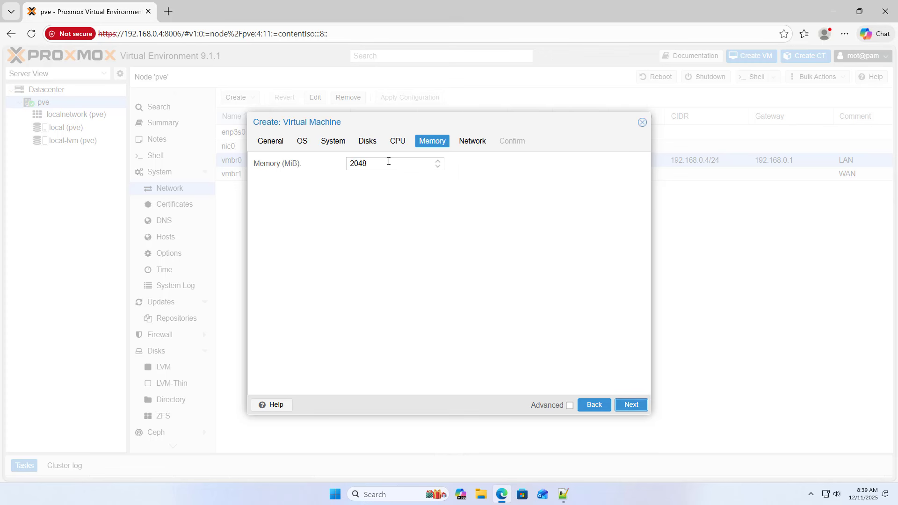
- Set memory to 4096 MiB, use bridge vmbr0 without firewall, and finish creating VM 100
left_click_drag(388, 160, 331, 164)
type("4096")
left_click_drag(336, 161, 336, 163)
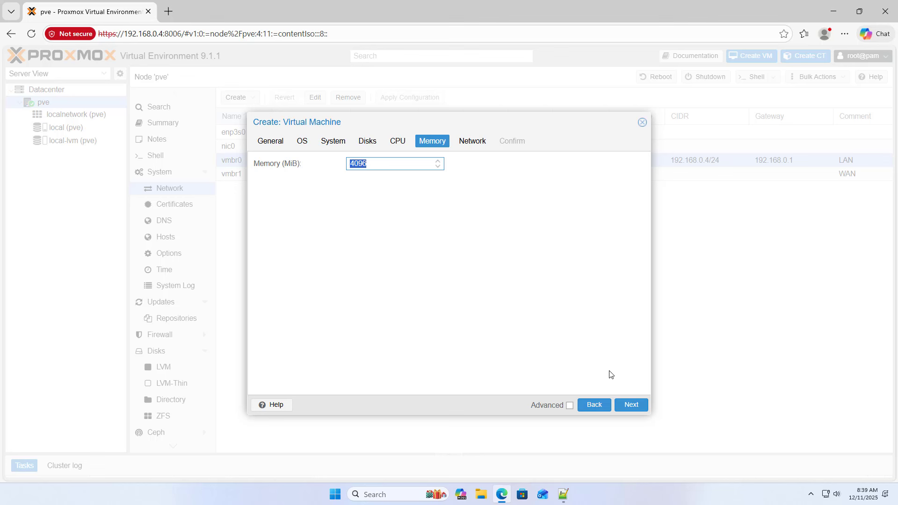
left_click(635, 406)
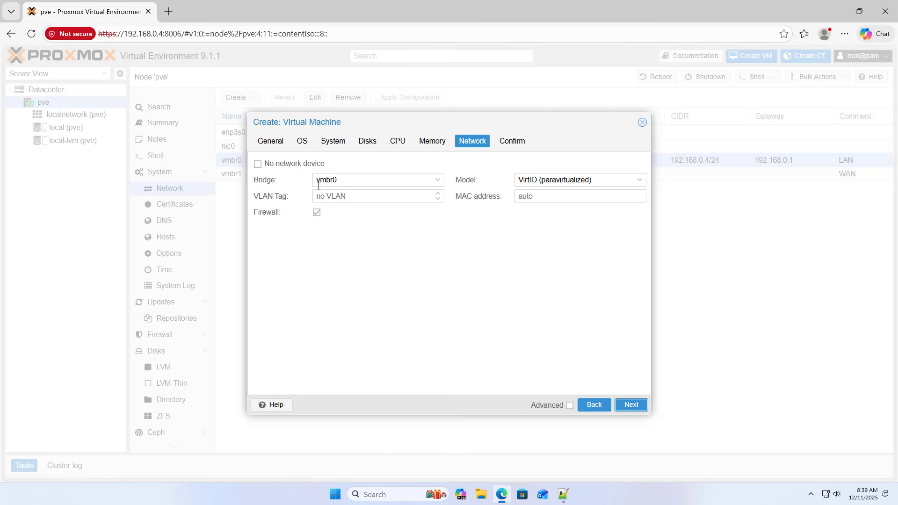
left_click(439, 183)
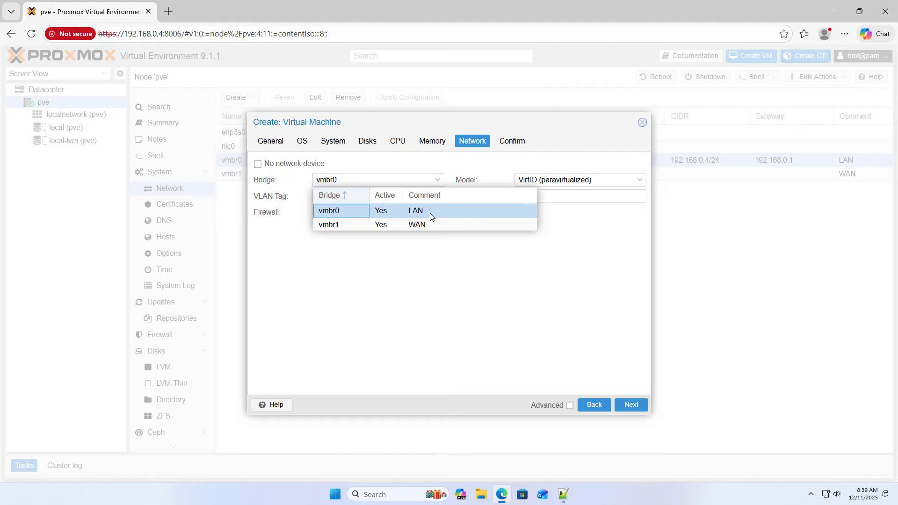
left_click(430, 213)
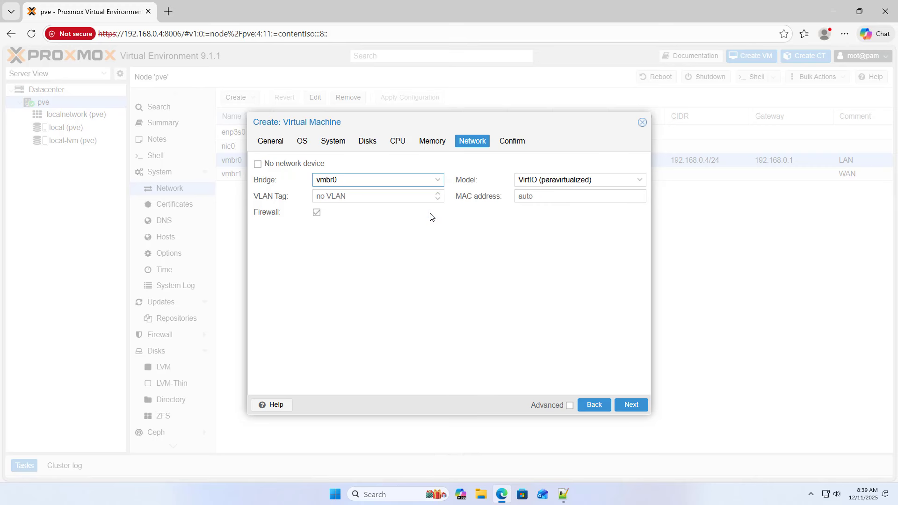
left_click(318, 214)
left_click(628, 405)
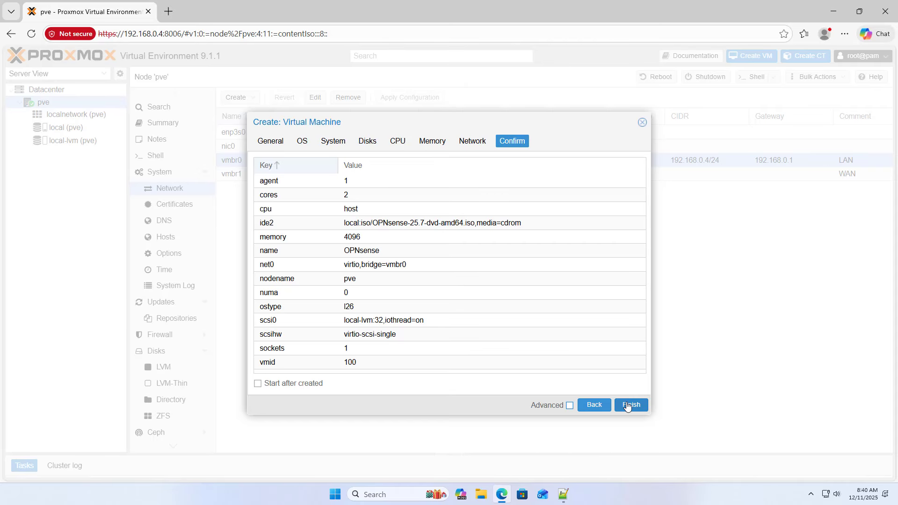
left_click(627, 410)
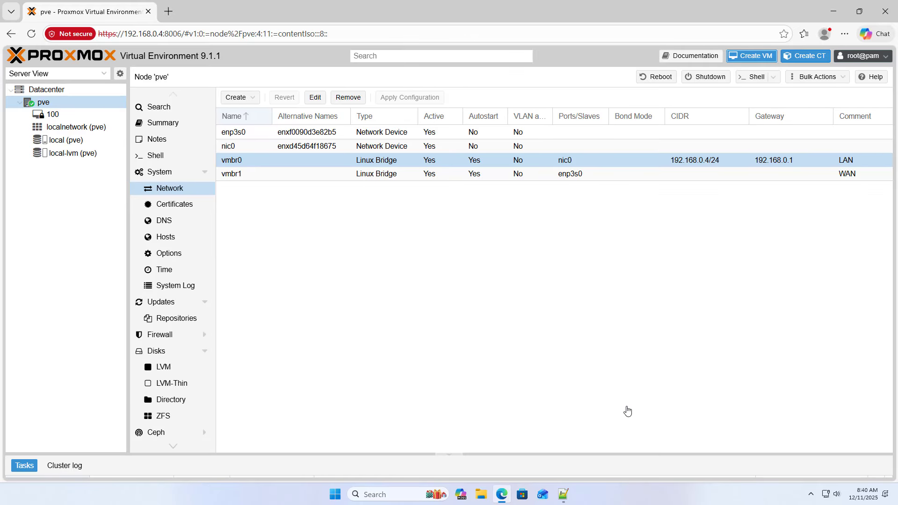
- Add a network device on bridge vmbr1 with the firewall off to VM 100
left_click(64, 116)
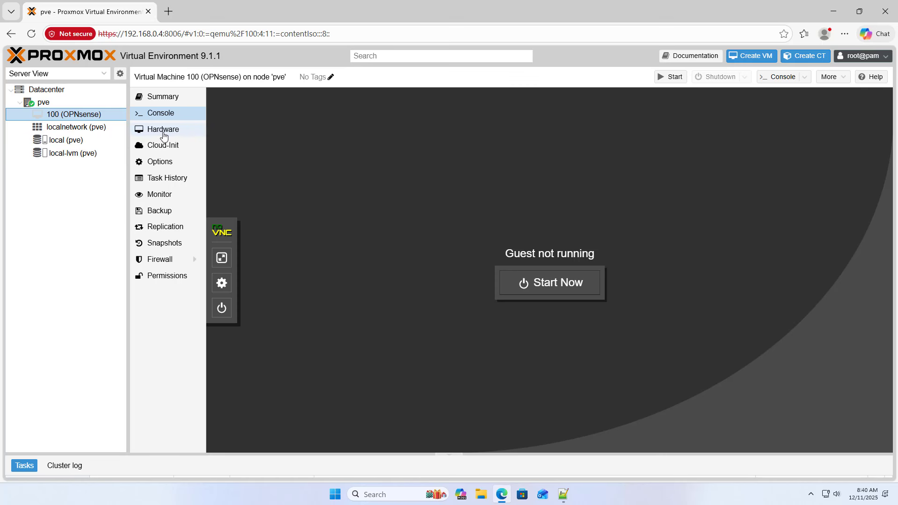
left_click(164, 135)
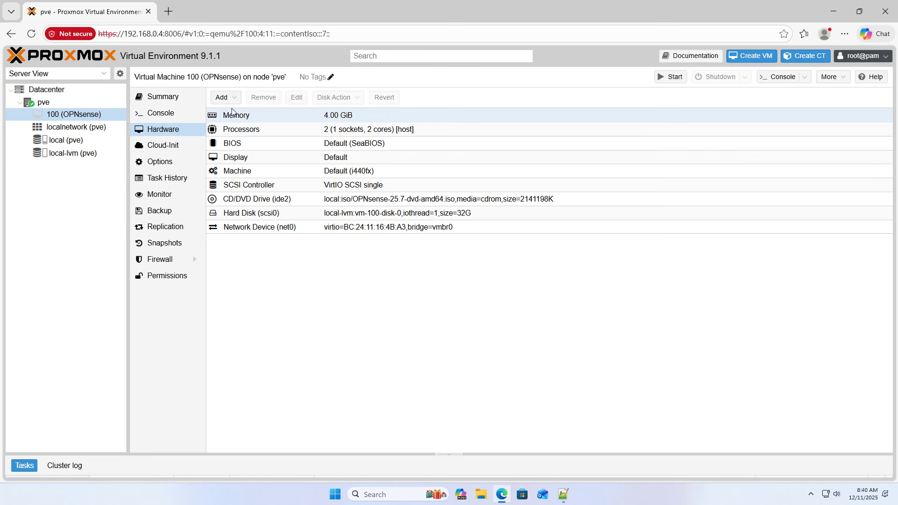
left_click(222, 97)
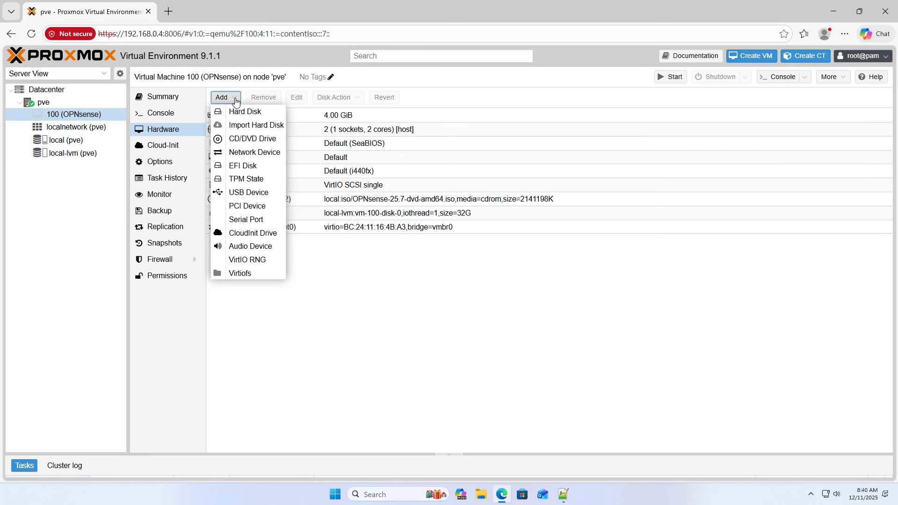
left_click(247, 152)
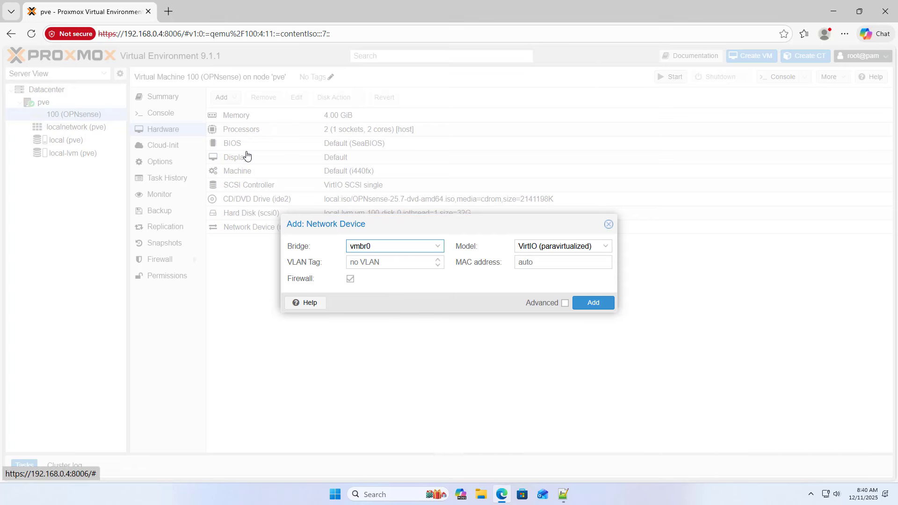
left_click(442, 251)
left_click(388, 290)
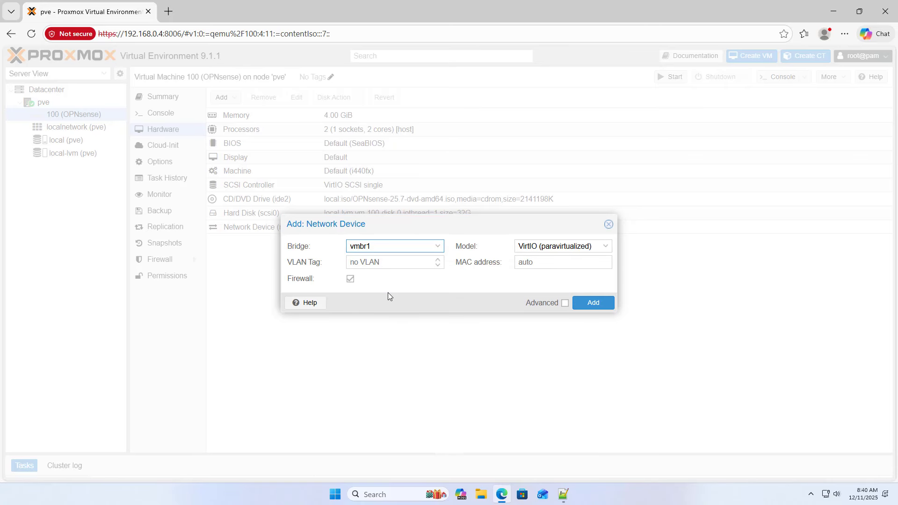
left_click(348, 280)
left_click(589, 304)
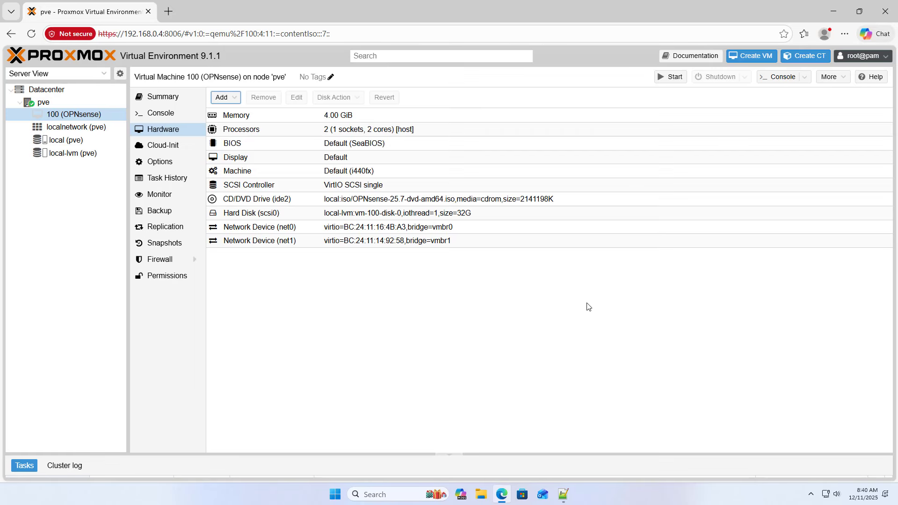
- Compare net0 and the new net1 against the WAN lines in the Notepad++ notes
left_click(393, 227)
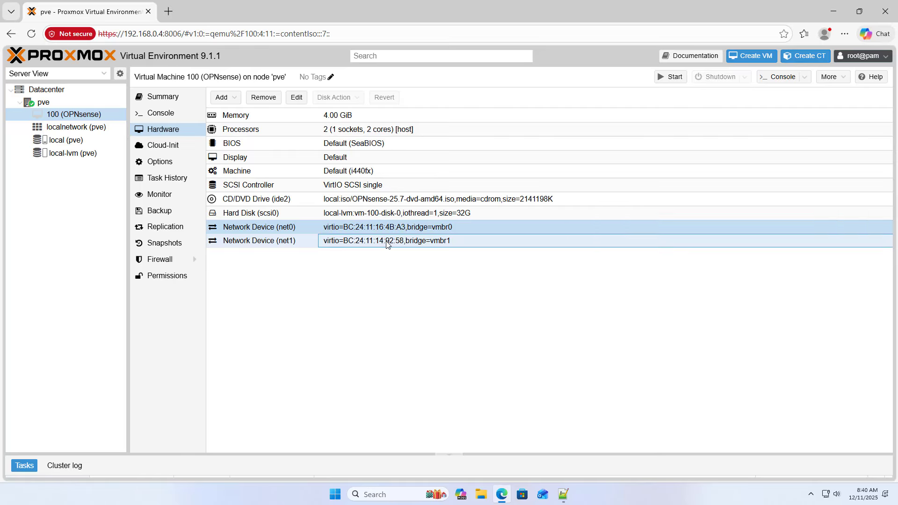
left_click(387, 241)
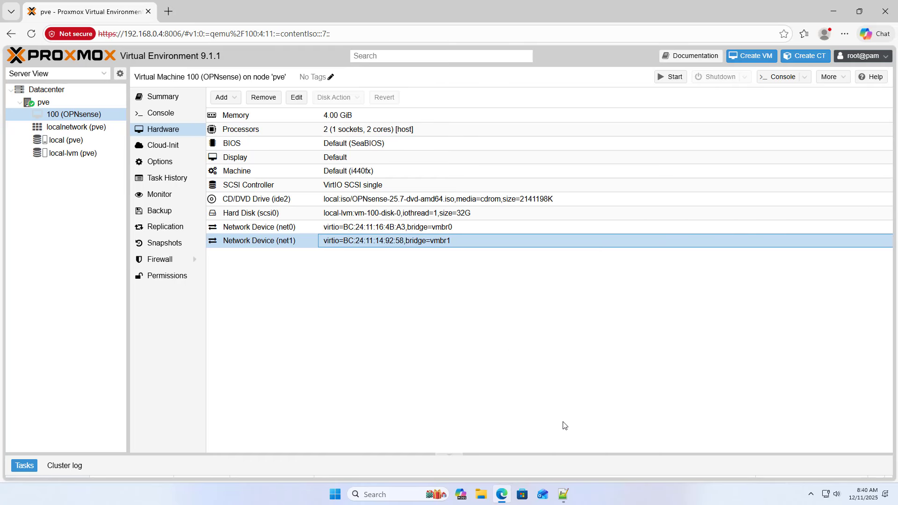
left_click(563, 494)
left_click_drag(452, 324, 329, 307)
left_click(250, 311)
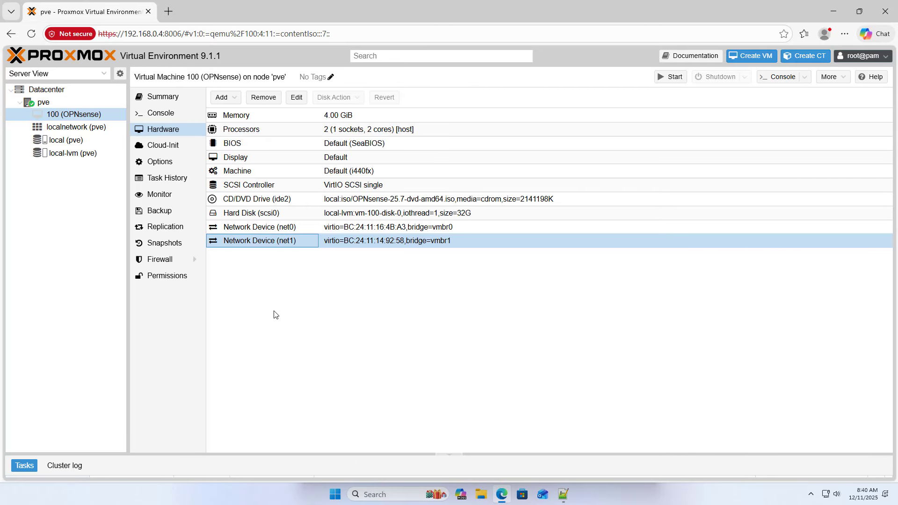
- Set VM 100's boot order to ide2 first, then scsi0, with net0 unticked
left_click(156, 162)
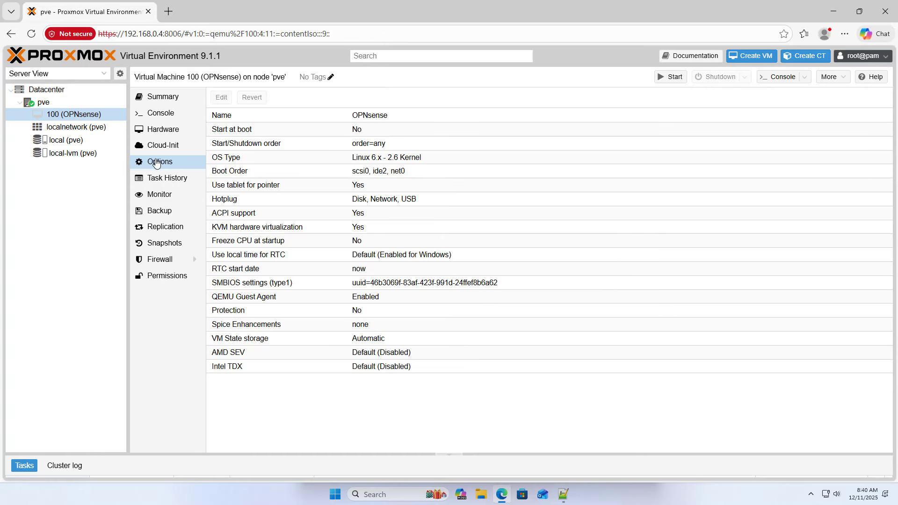
left_click(246, 172)
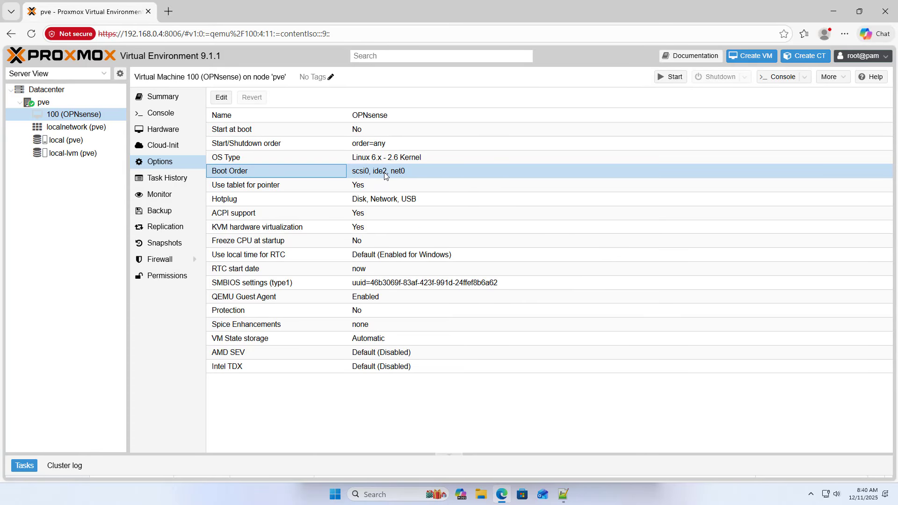
left_click(221, 98)
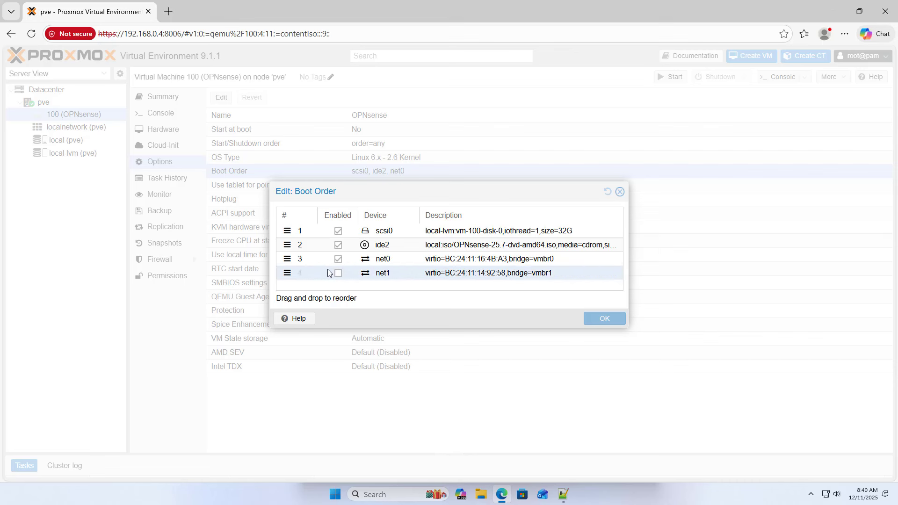
left_click(368, 243)
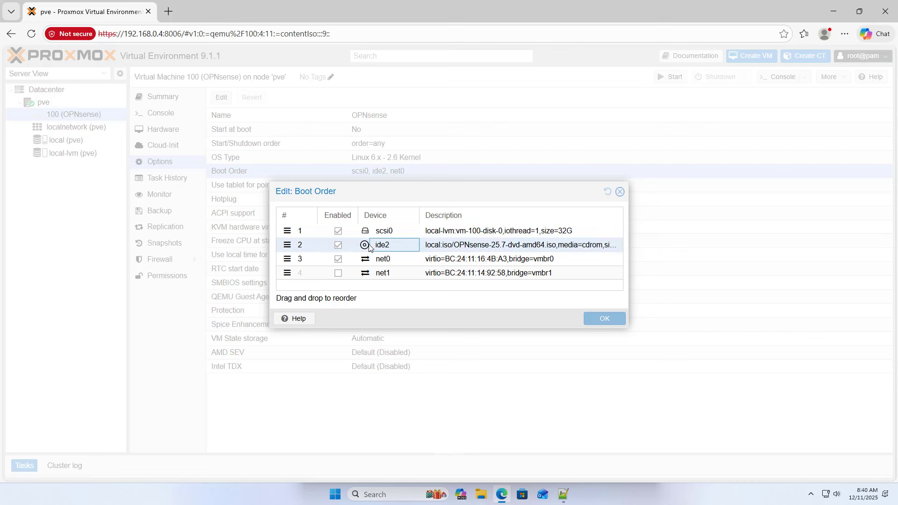
left_click(473, 248)
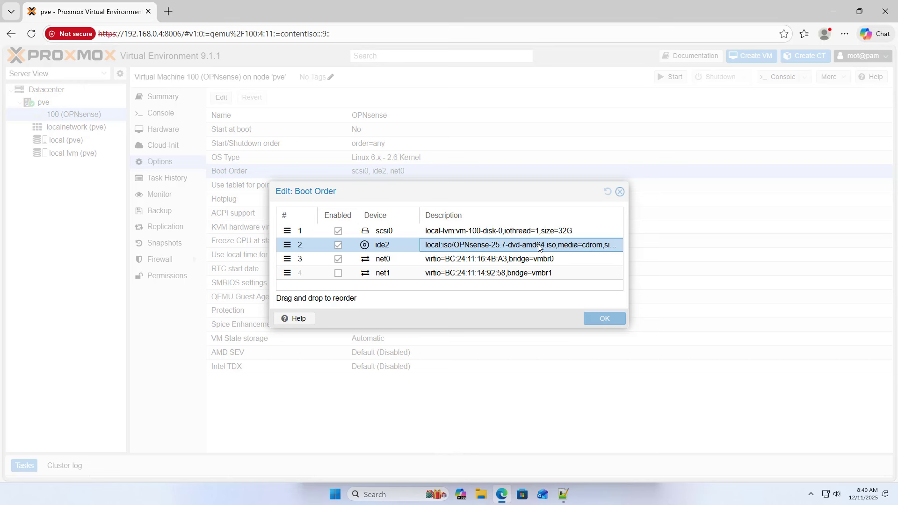
left_click(287, 245)
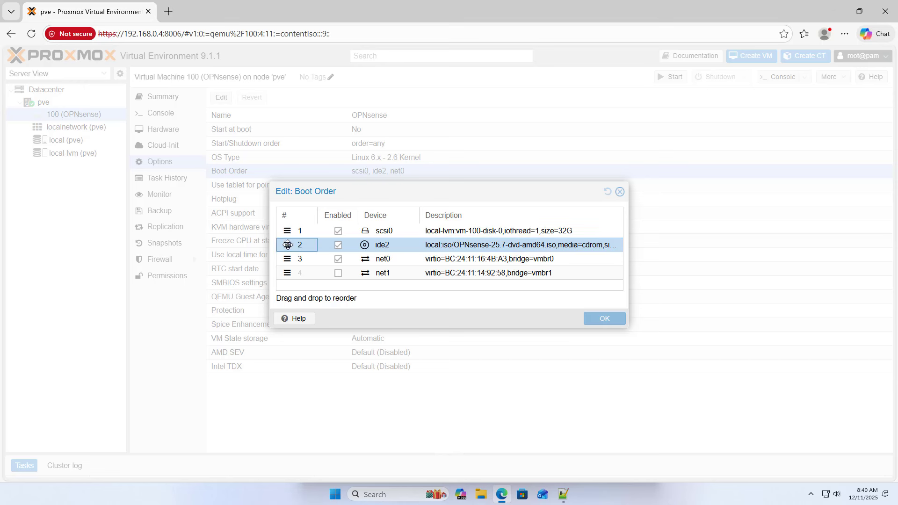
left_click_drag(287, 244, 288, 232)
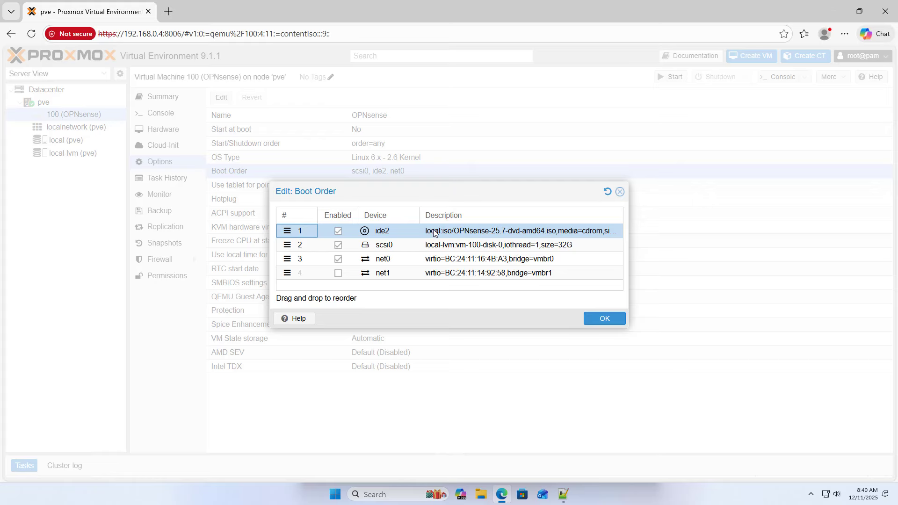
left_click(338, 259)
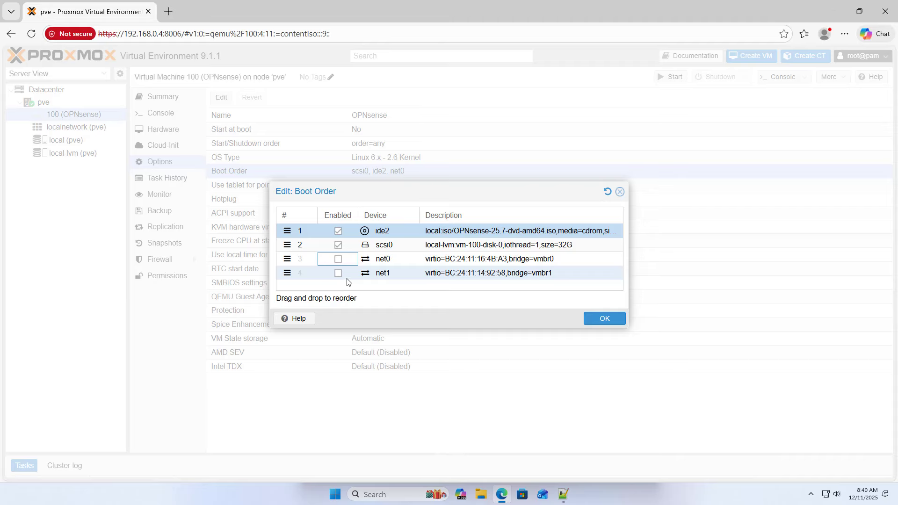
left_click(618, 322)
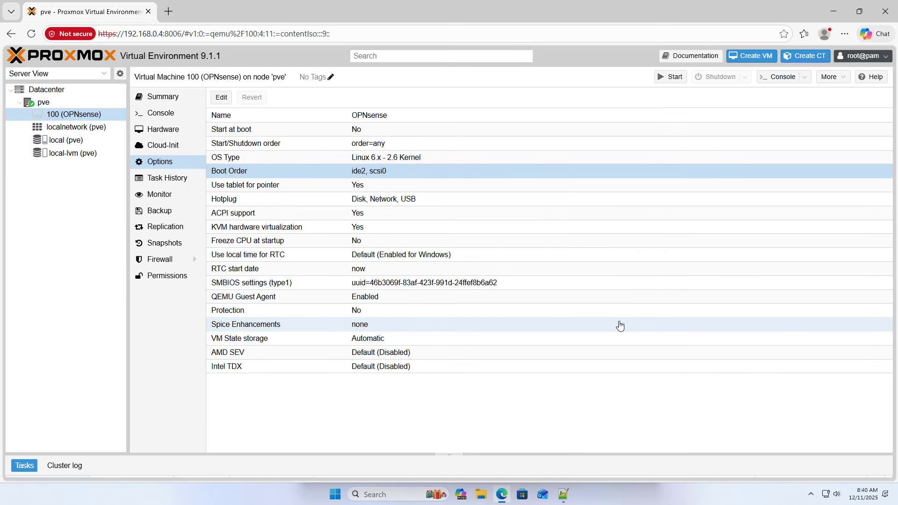
left_click(564, 494)
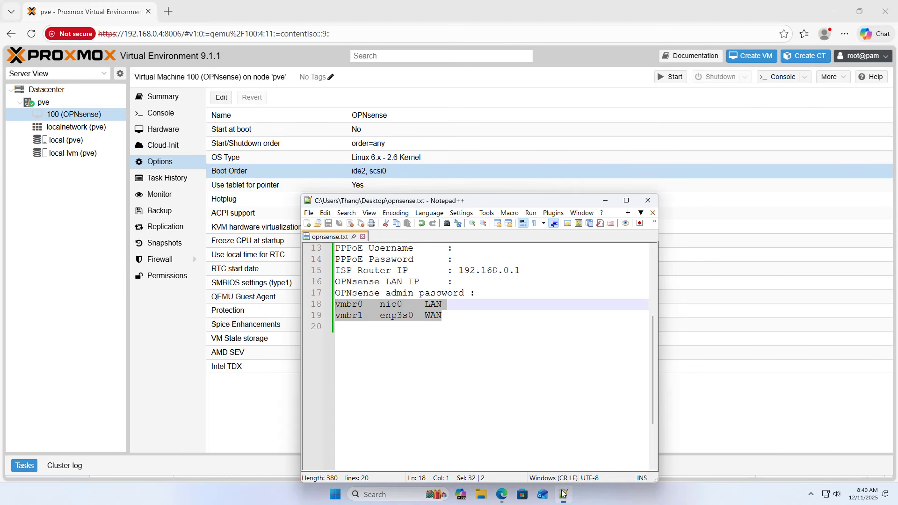
left_click_drag(650, 374, 326, 281)
left_click(604, 200)
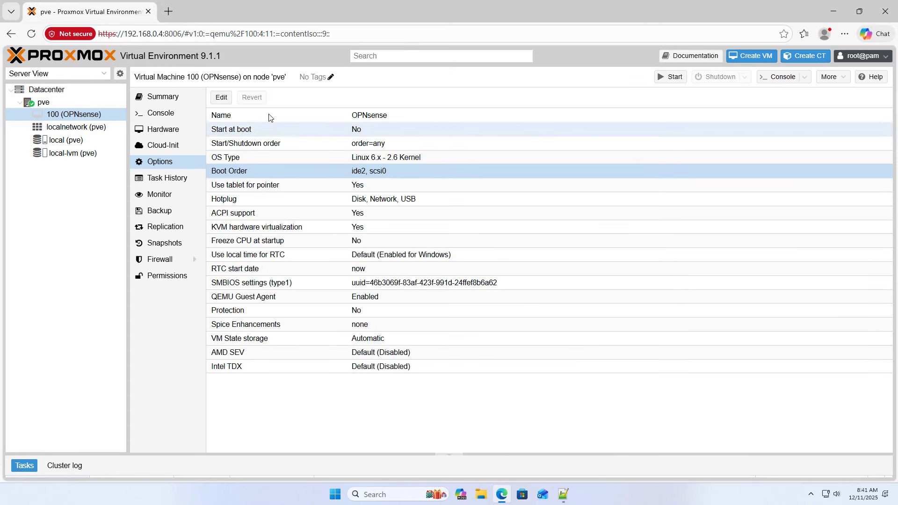
- Start VM 100 from its Console and watch the OPNsense boot in noVNC full screen
left_click(166, 114)
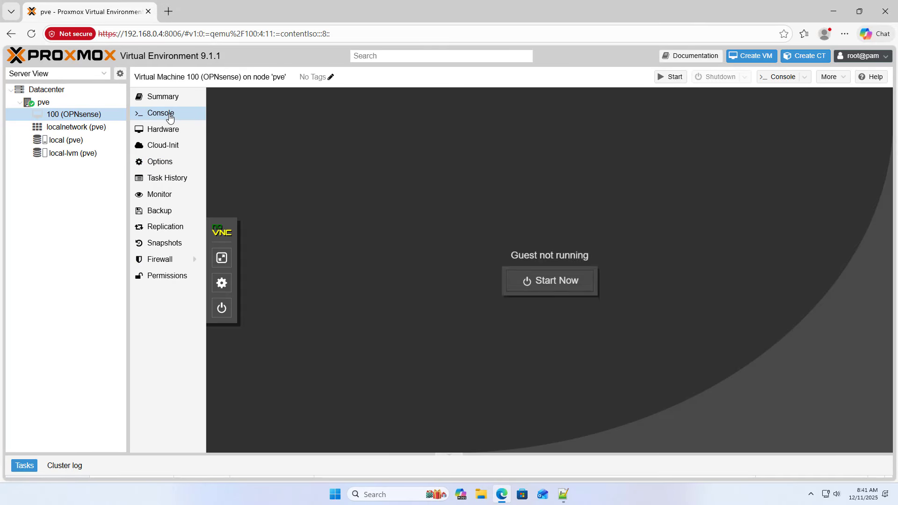
left_click(527, 277)
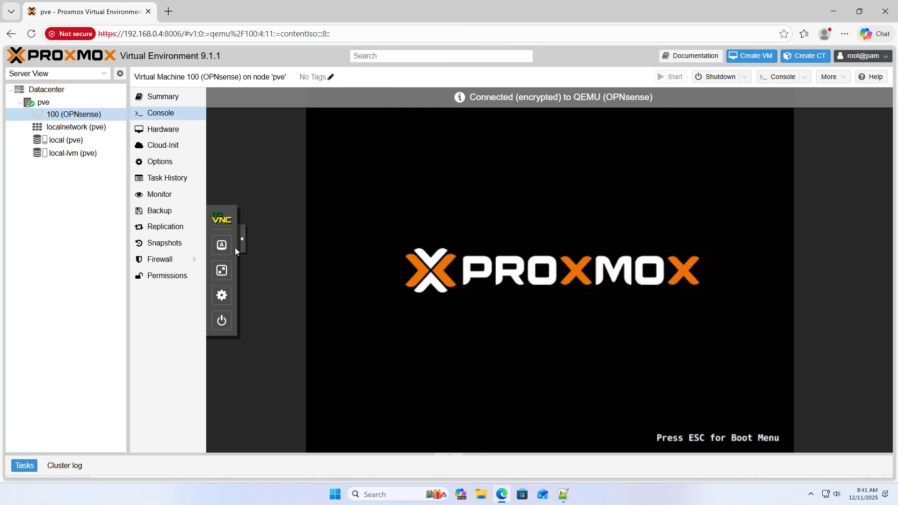
left_click(221, 272)
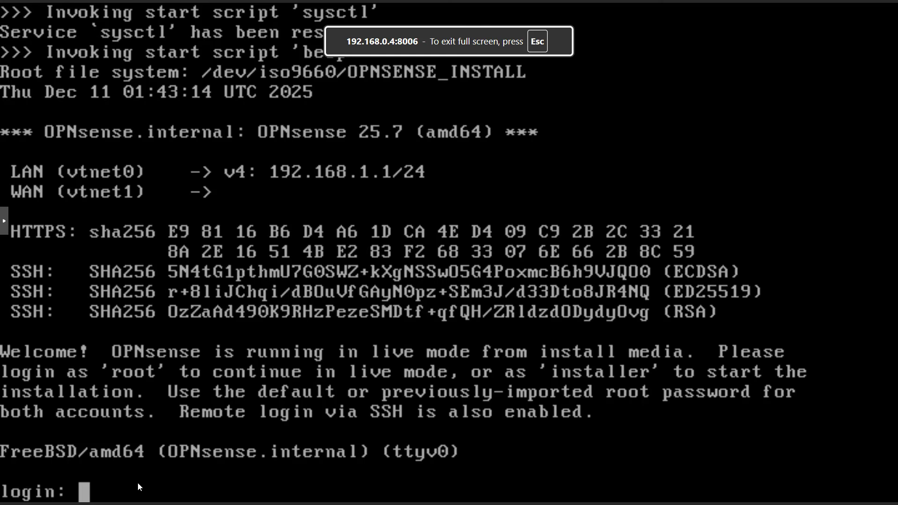
- Log in as installer, keep the default keymap, and install ZFS stripe onto da0, confirming the wipe
type("installer")
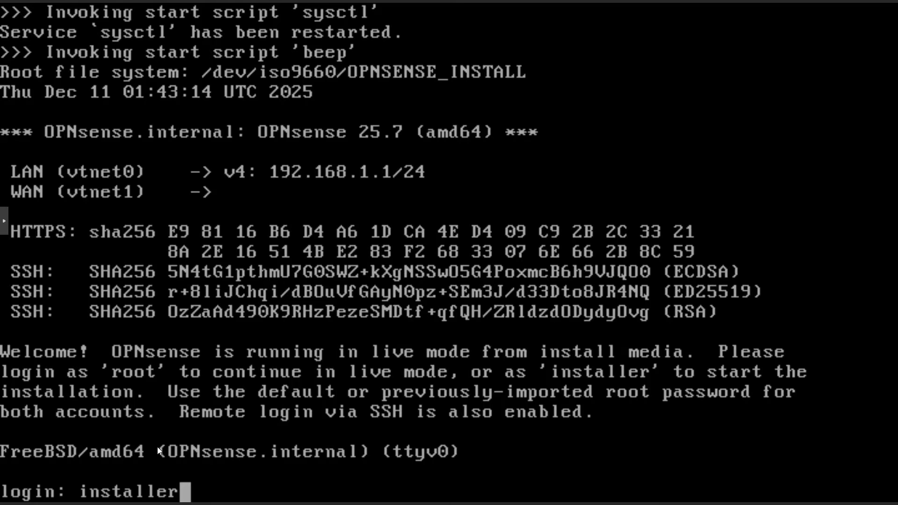
key("Return")
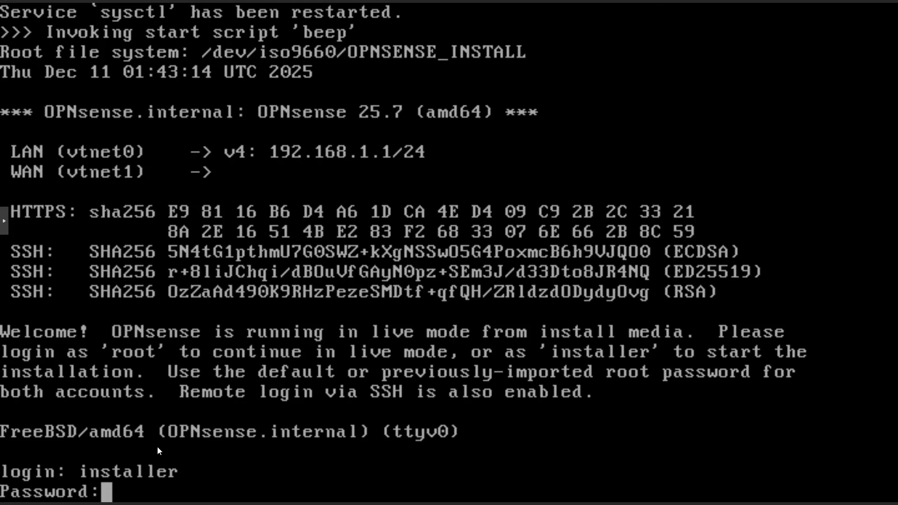
key("Return")
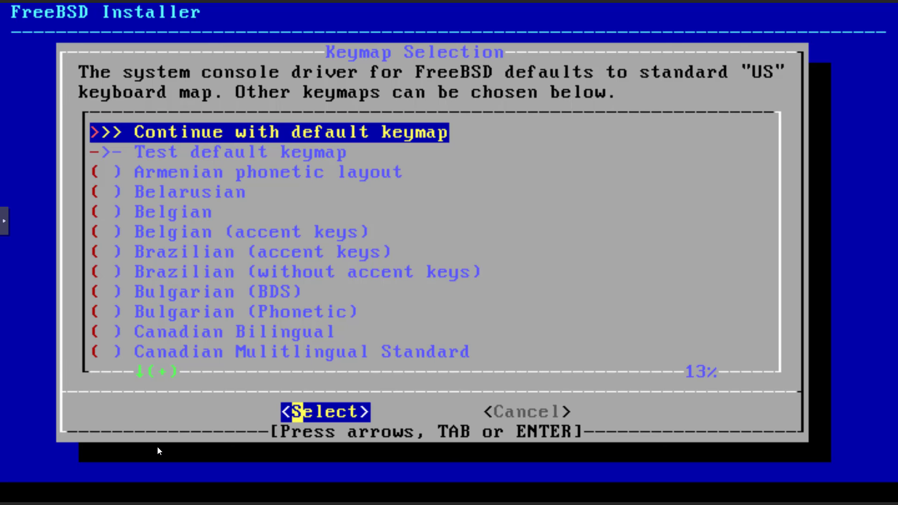
key("Return")
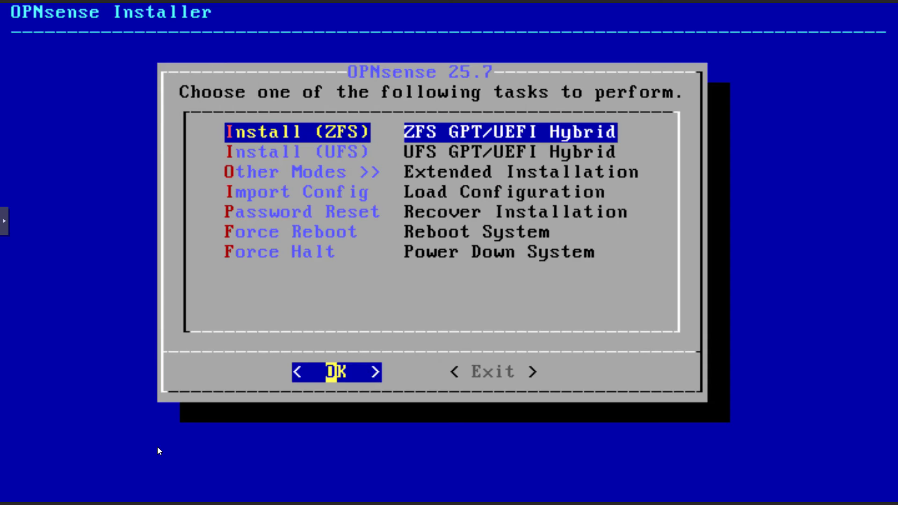
key("Return")
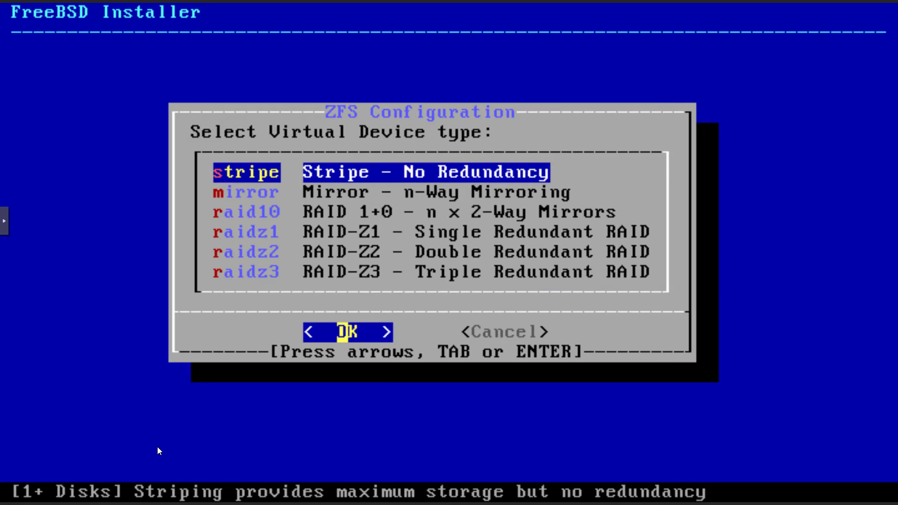
key("Return")
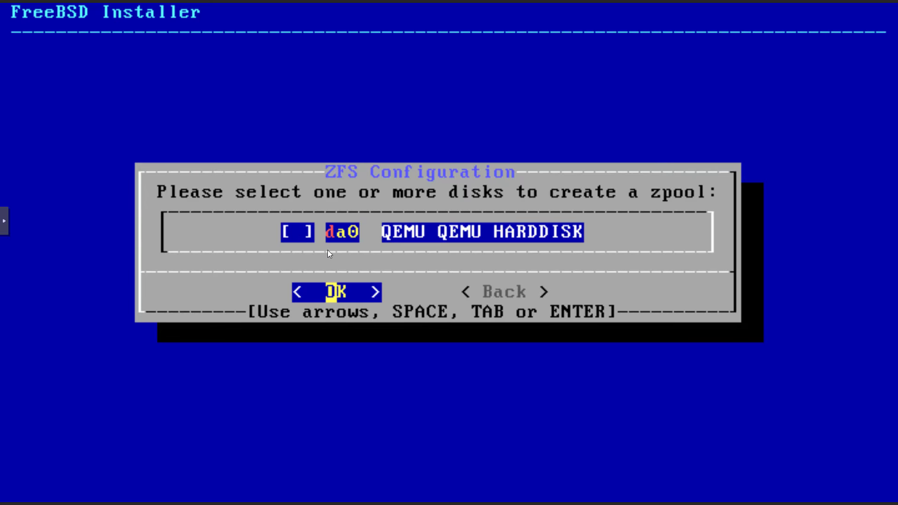
key("space")
key("Return")
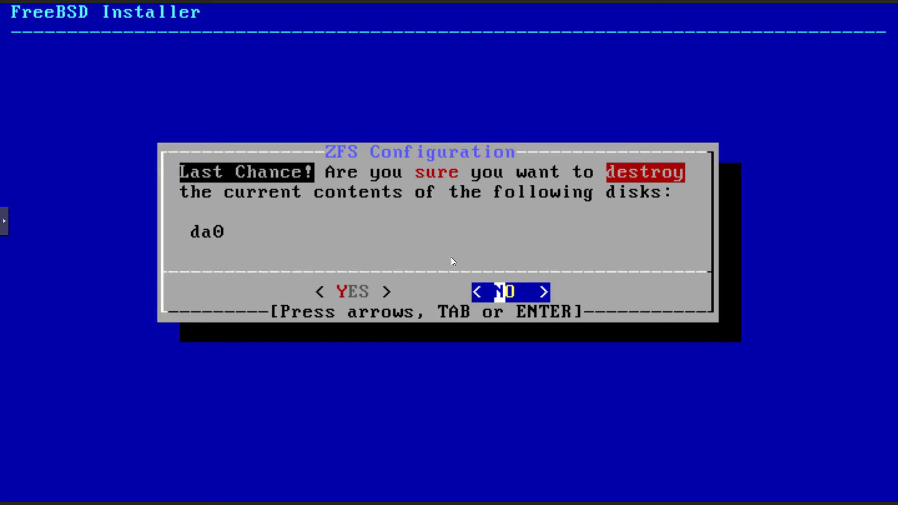
key("Left")
key("Return")
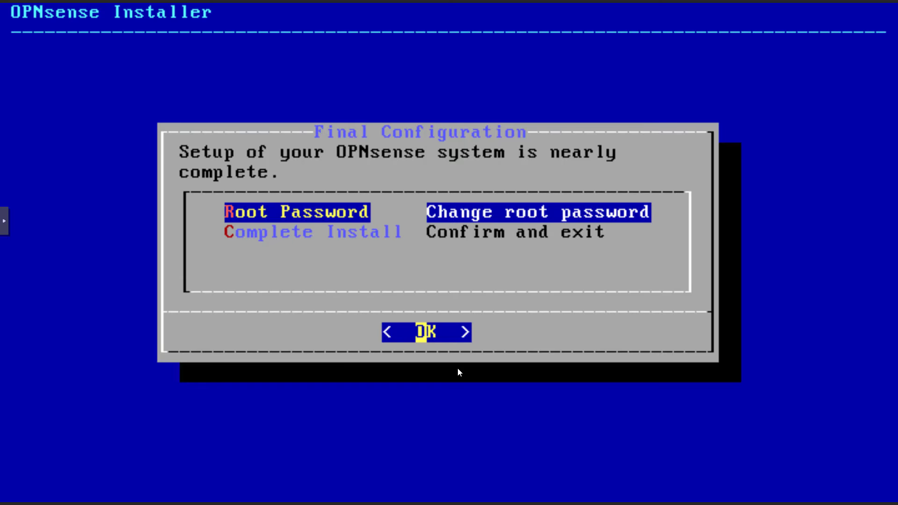
- Choose Complete Install and Halt now, then exit the noVNC full-screen view
key("Down")
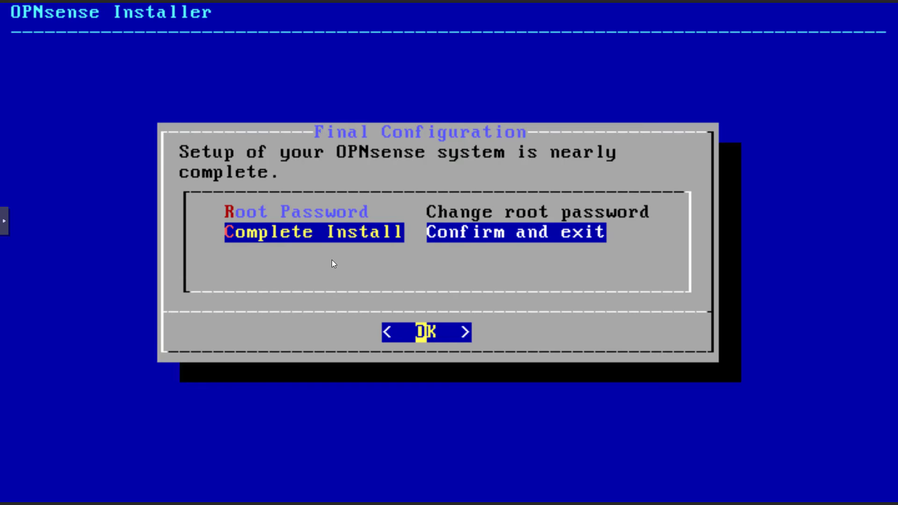
key("Return")
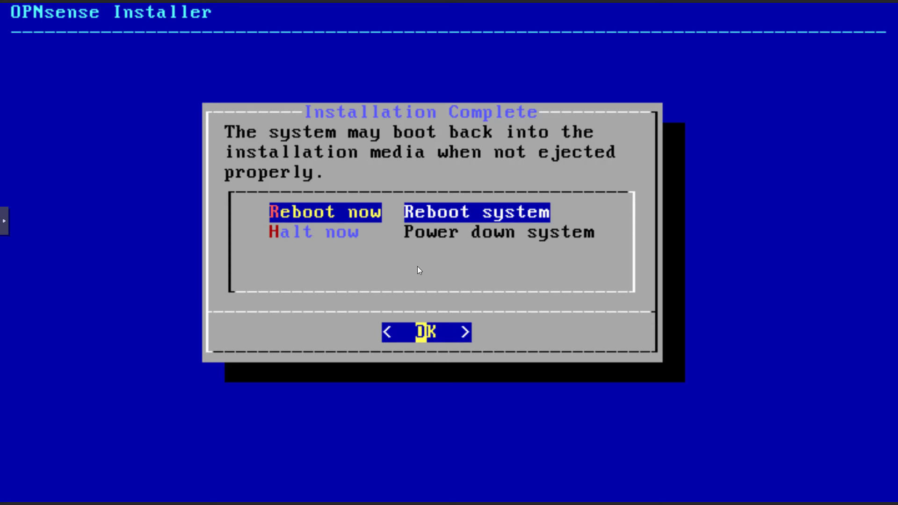
key("Down")
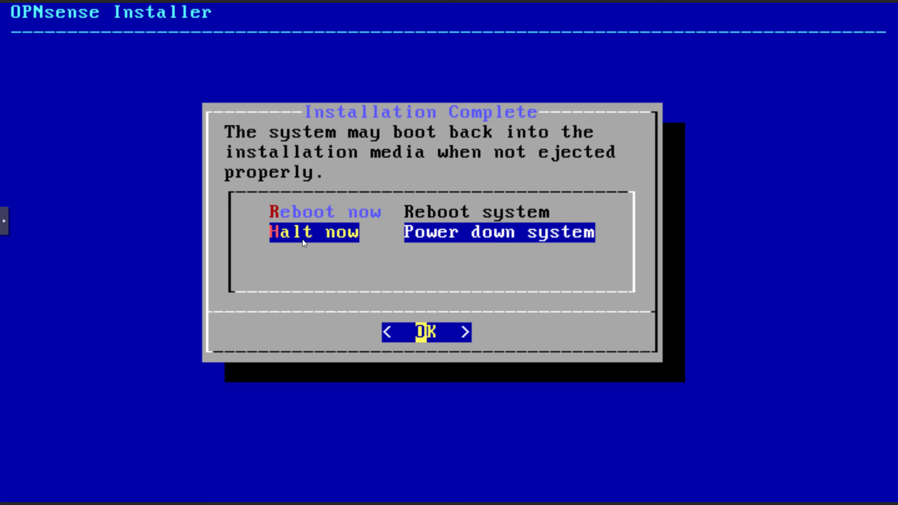
key("Return")
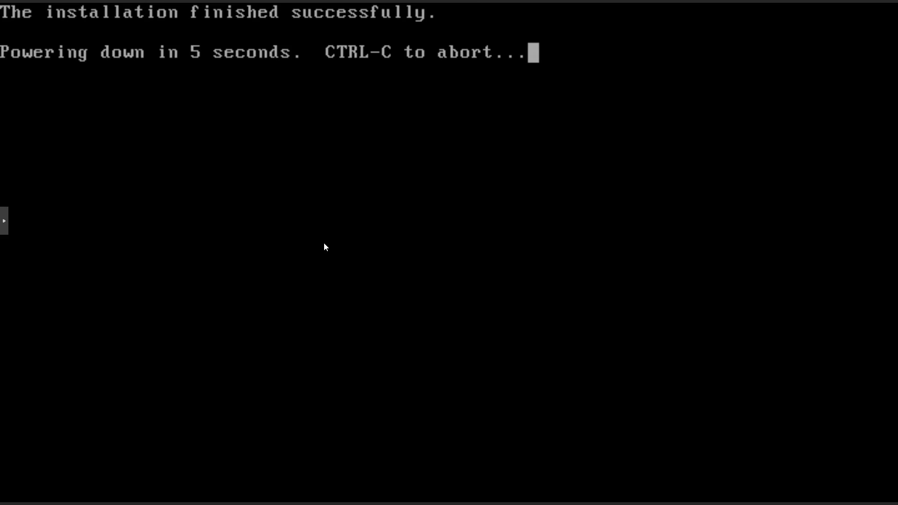
left_click(4, 222)
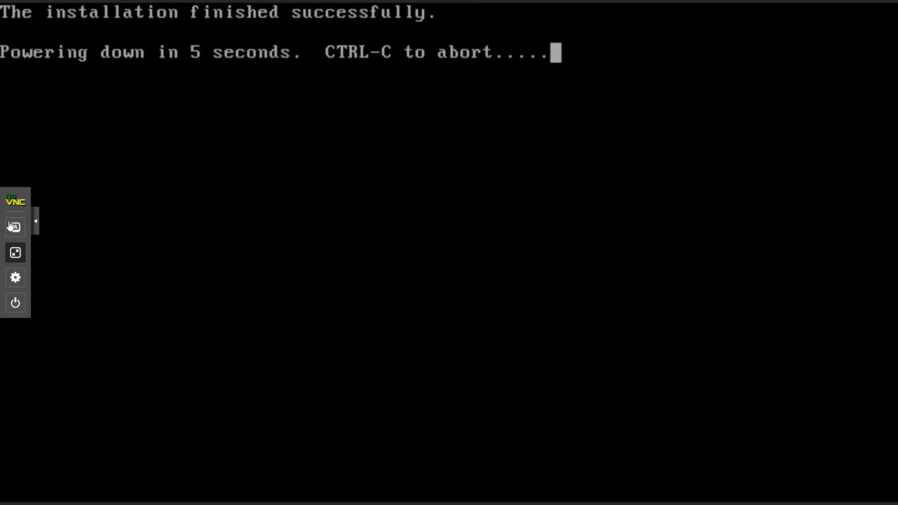
left_click(15, 253)
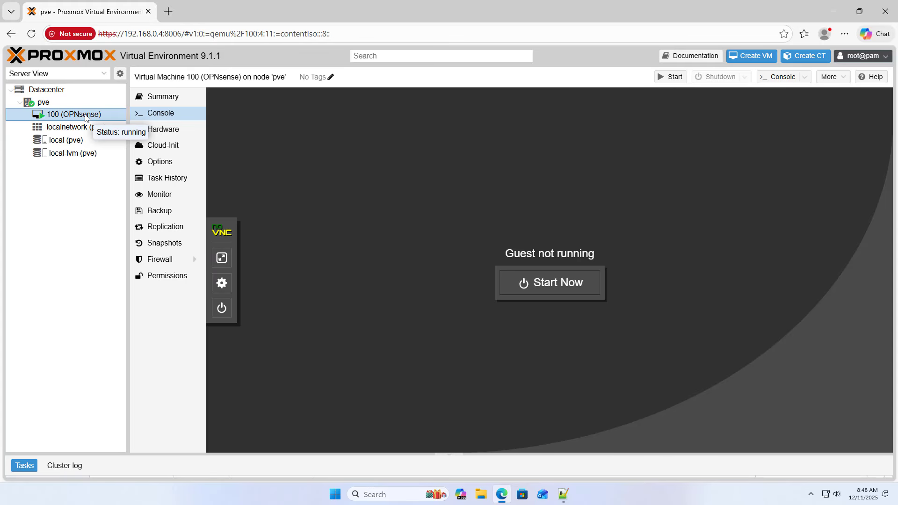
- Remove the ide2 CD/DVD drive holding the OPNsense ISO from VM 100's hardware
left_click(166, 132)
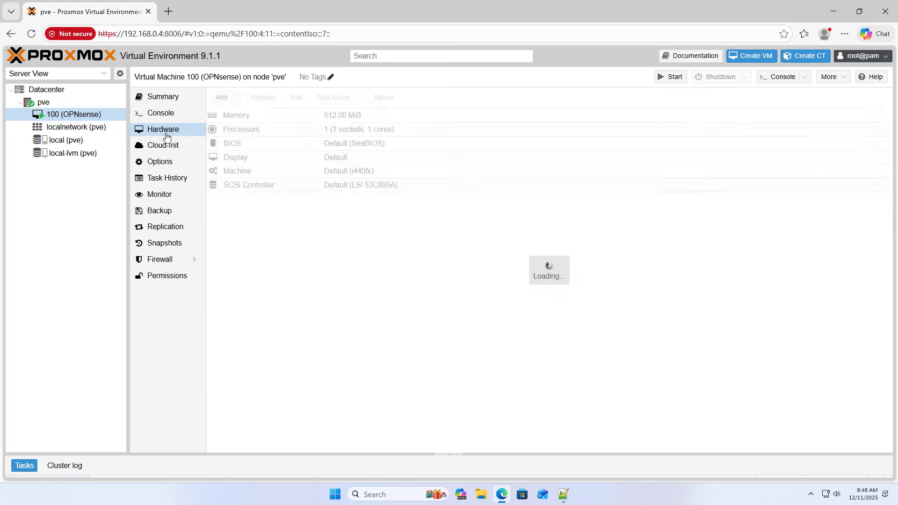
left_click(244, 204)
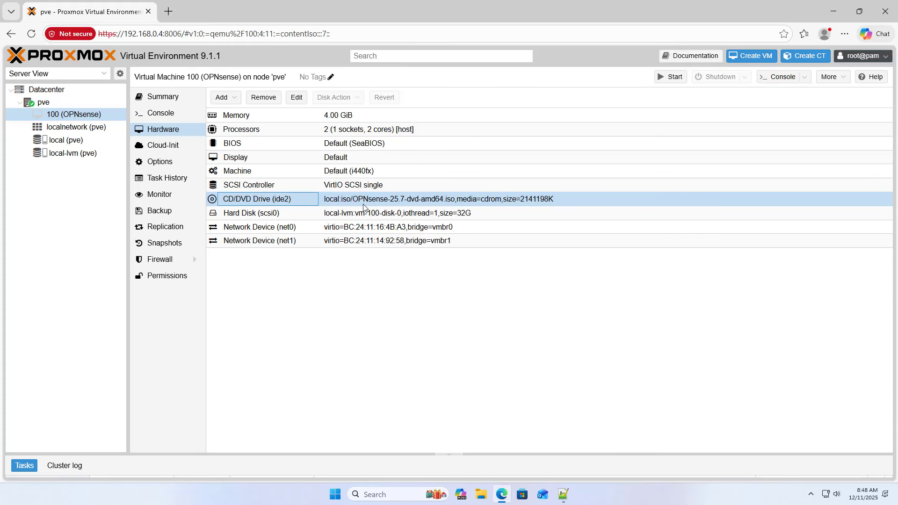
left_click(263, 99)
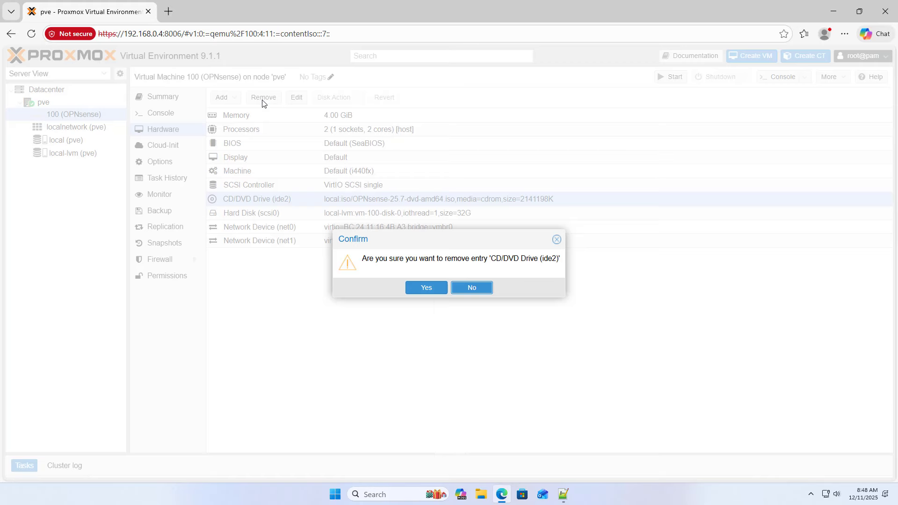
left_click(415, 287)
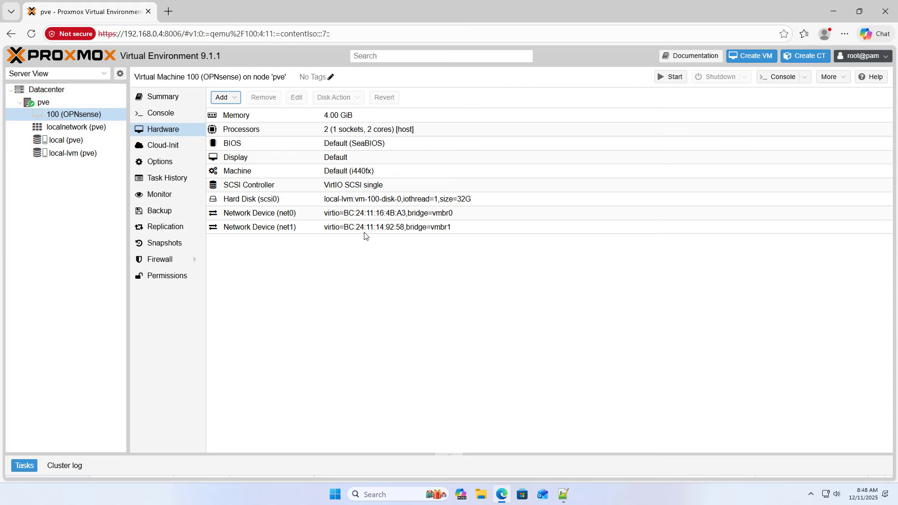
- Confirm the boot order now lists only scsi0, then return to the hardware list
left_click(165, 162)
double_click(282, 171)
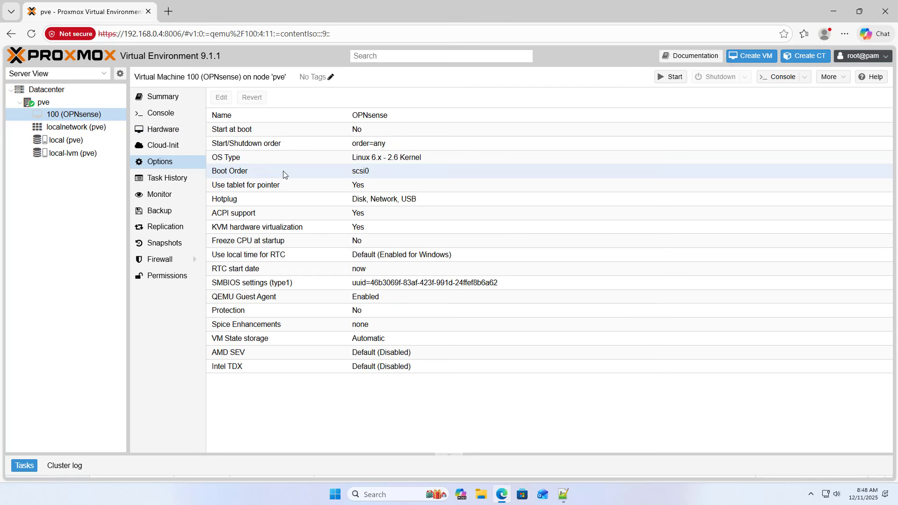
left_click(483, 232)
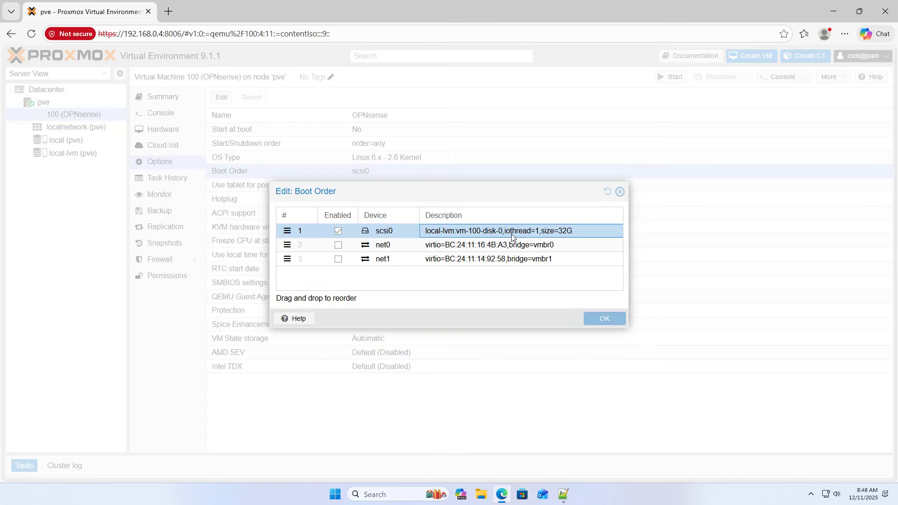
left_click(621, 193)
left_click(171, 128)
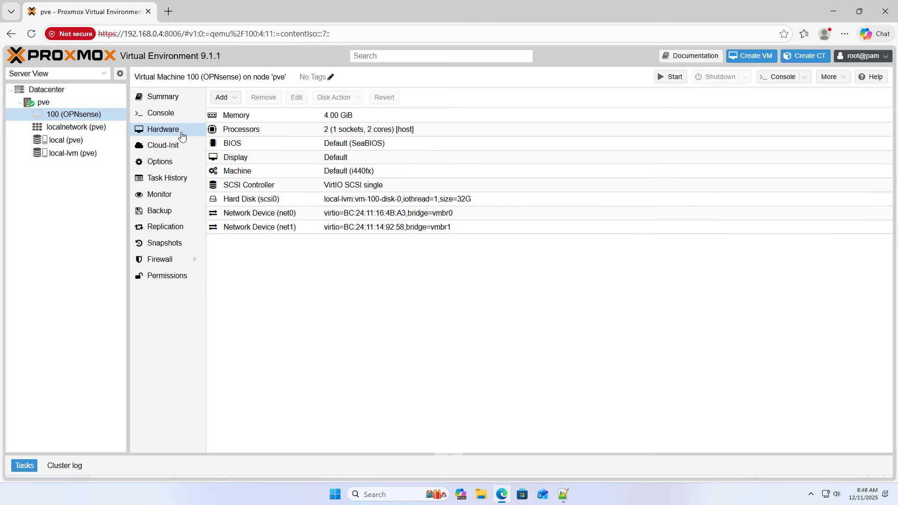
left_click(365, 215)
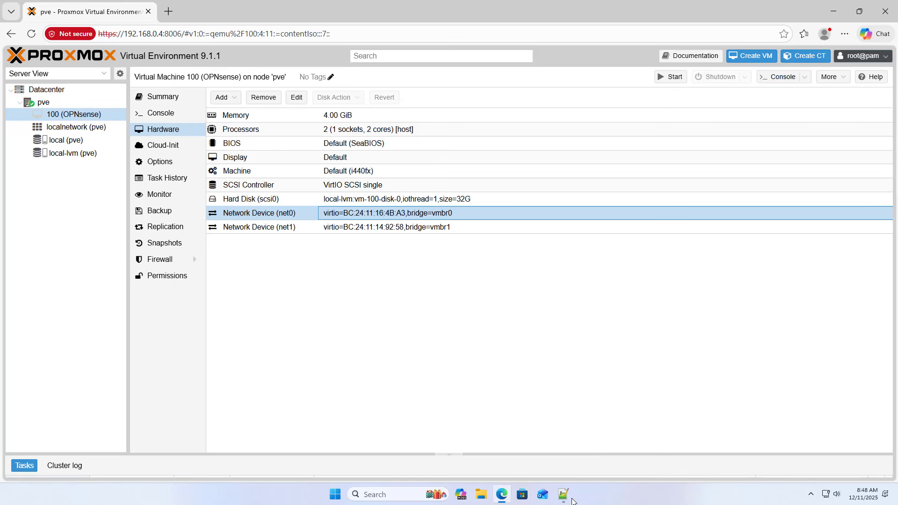
- Copy net0's MAC address and paste it after LAN on line 18 of opnsense.txt, then save
left_click(565, 496)
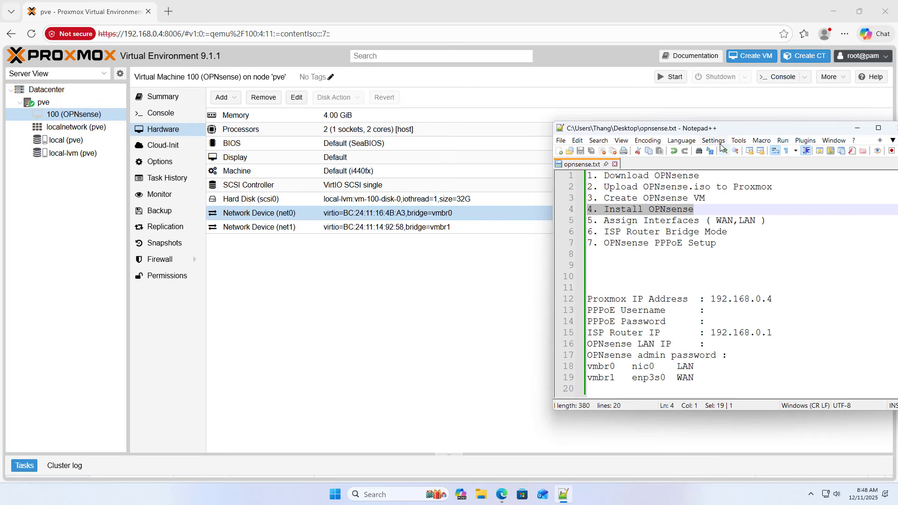
left_click_drag(743, 132, 627, 80)
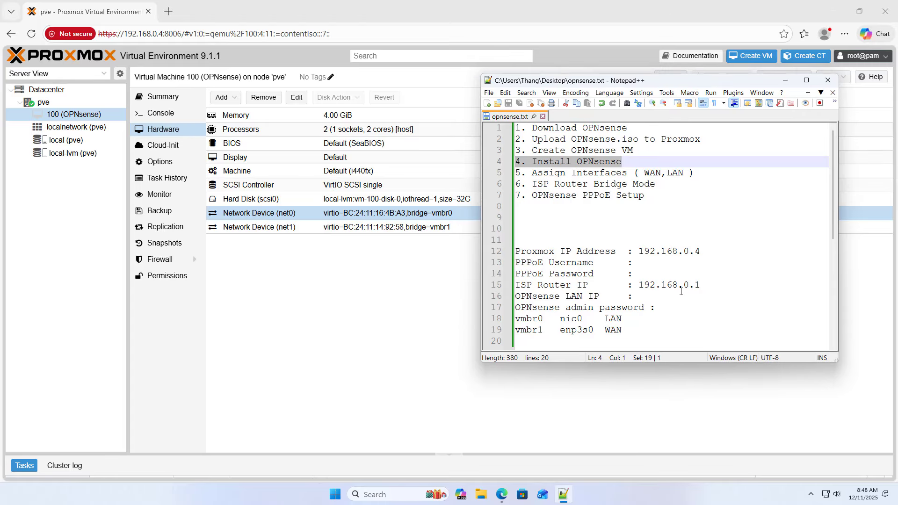
left_click(687, 316)
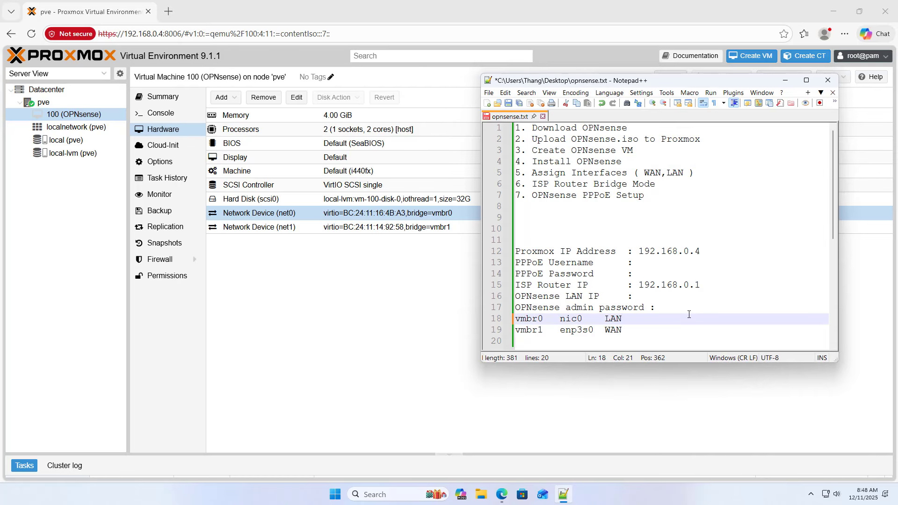
left_click(400, 214)
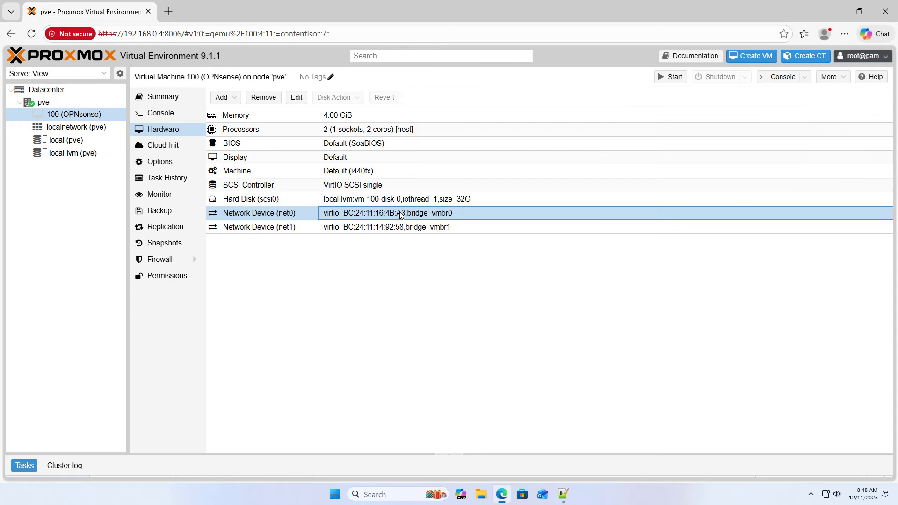
double_click(400, 215)
double_click(568, 263)
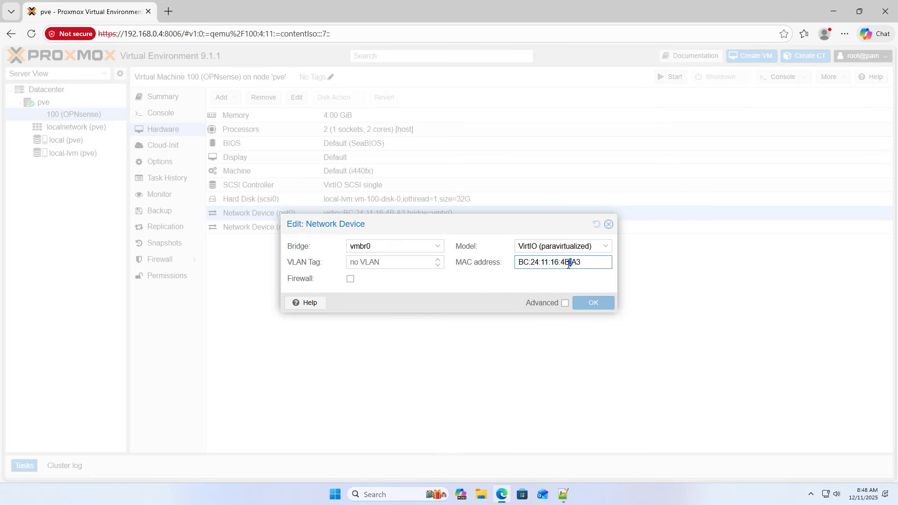
left_click(568, 263)
key("ctrl+c")
right_click(568, 263)
mouse_move(516, 283)
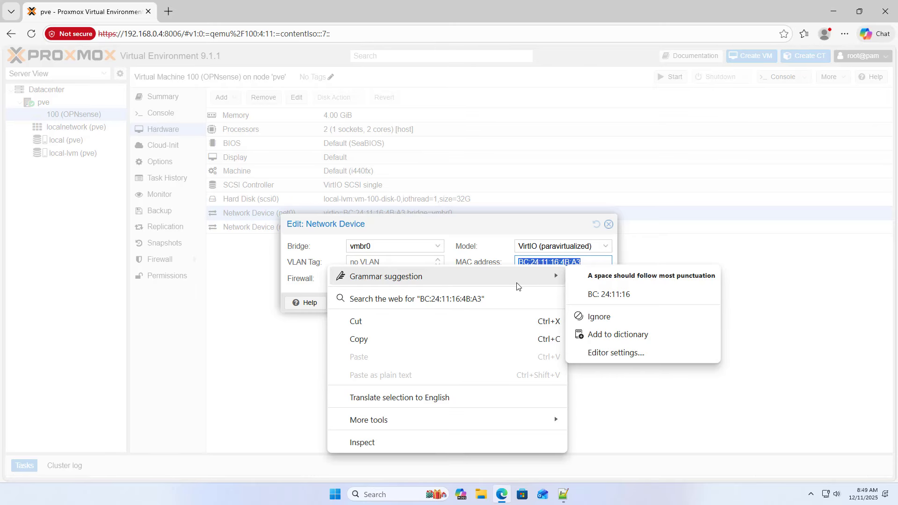
left_click(426, 336)
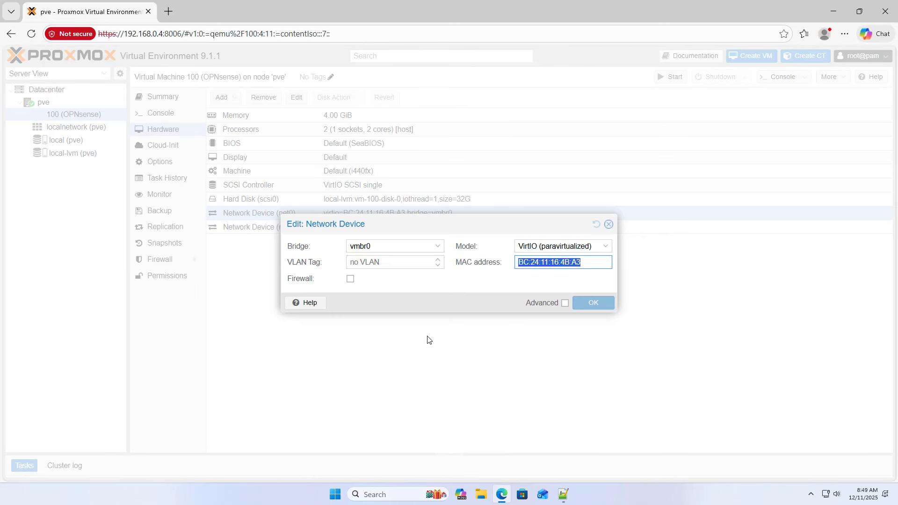
left_click(609, 226)
left_click(563, 494)
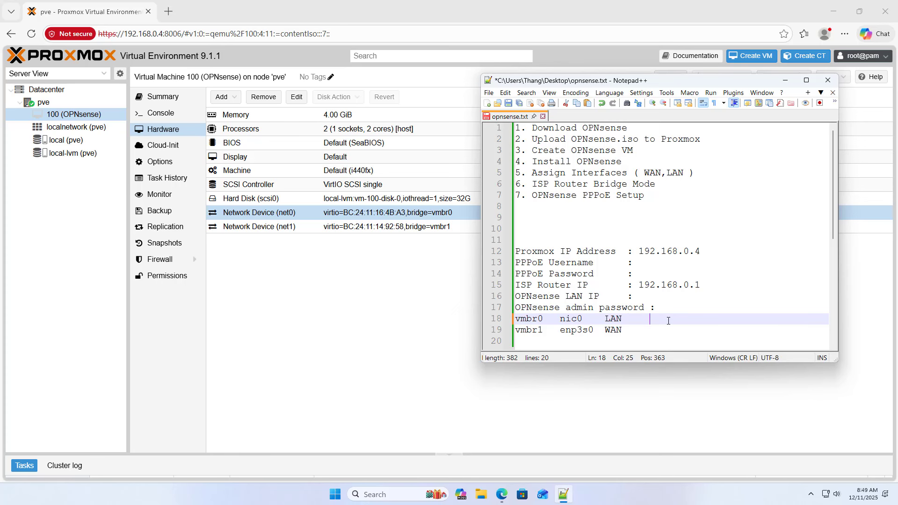
key("ctrl+v")
left_click(508, 103)
- Copy net1's MAC address, paste it after WAN on line 19, and save the notes
left_click(424, 231)
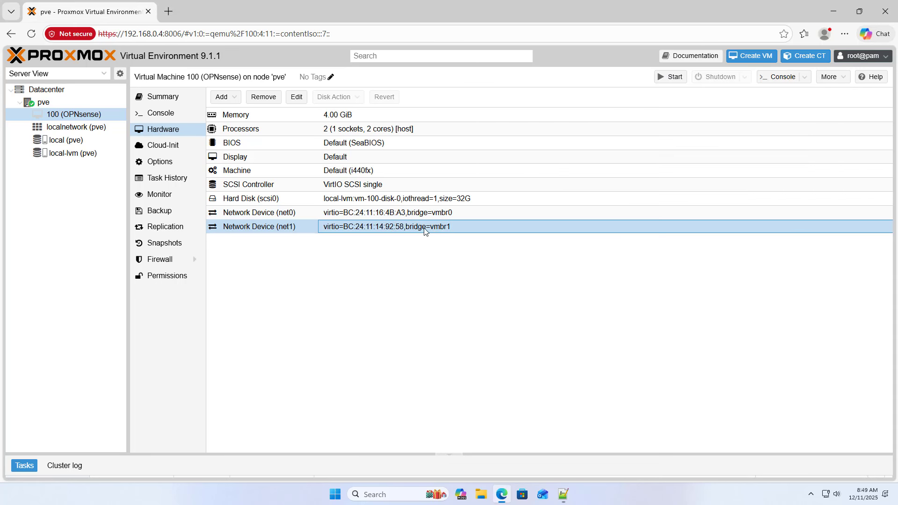
double_click(403, 230)
left_click(550, 262)
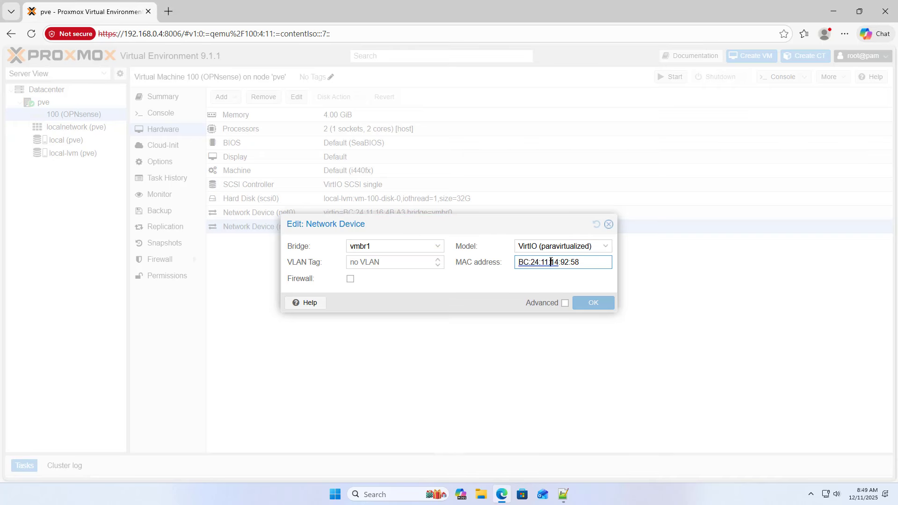
triple_click(551, 262)
key("ctrl+c")
right_click(553, 262)
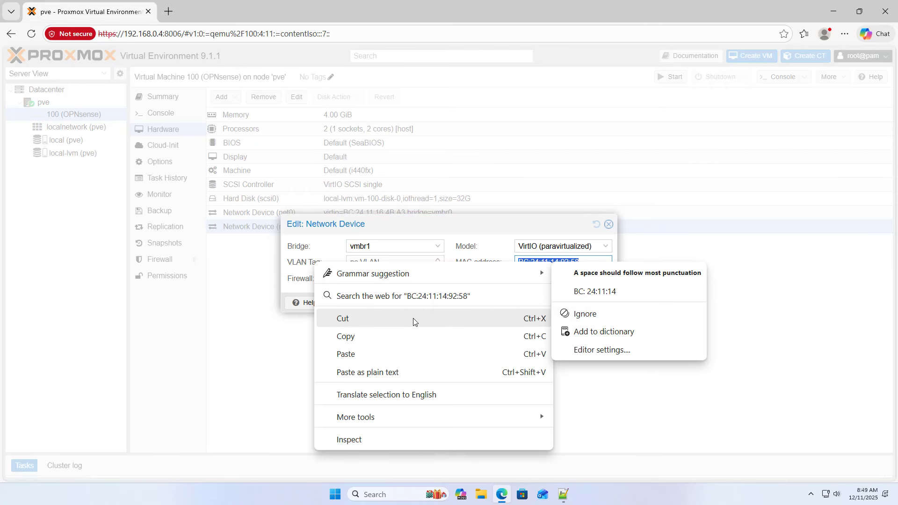
left_click(409, 335)
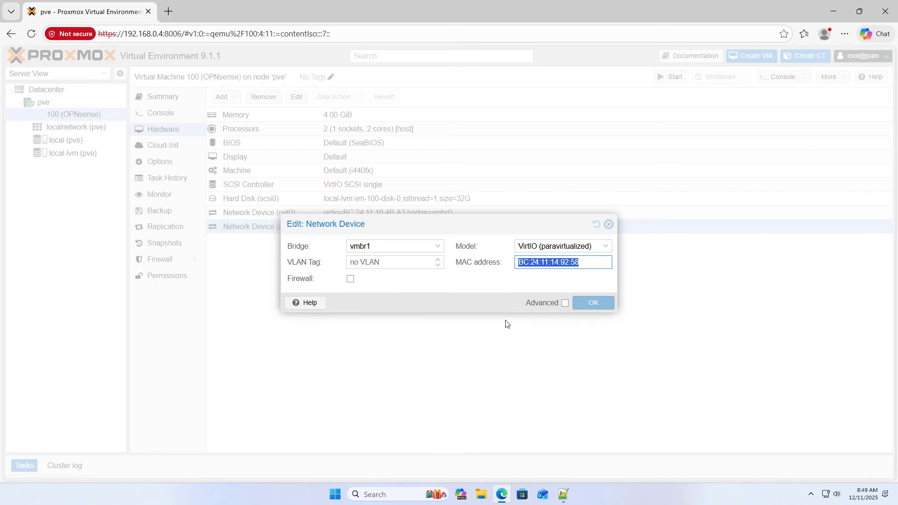
left_click(608, 224)
left_click(563, 494)
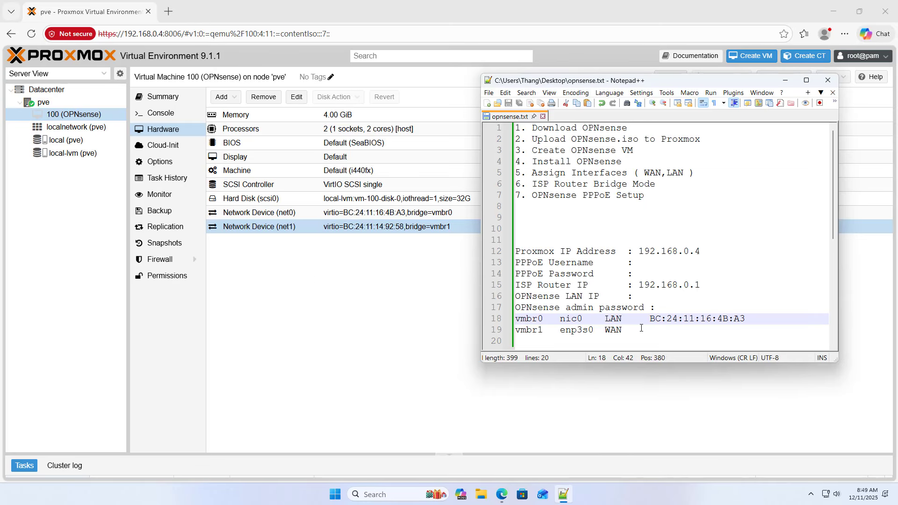
left_click(641, 328)
key("Tab")
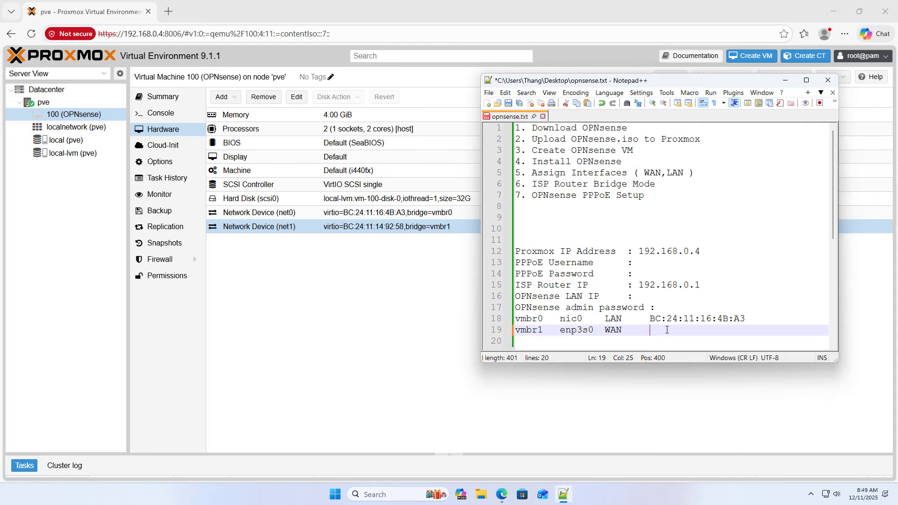
key("ctrl+v")
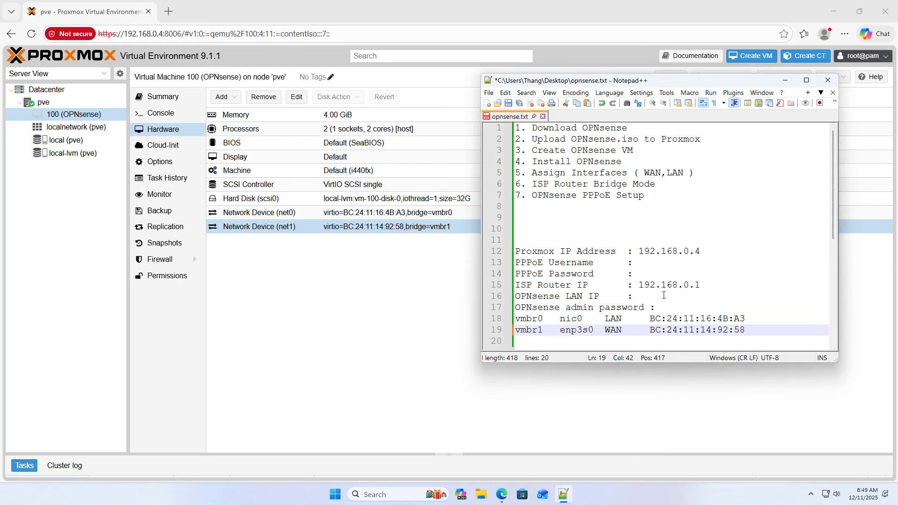
left_click(508, 103)
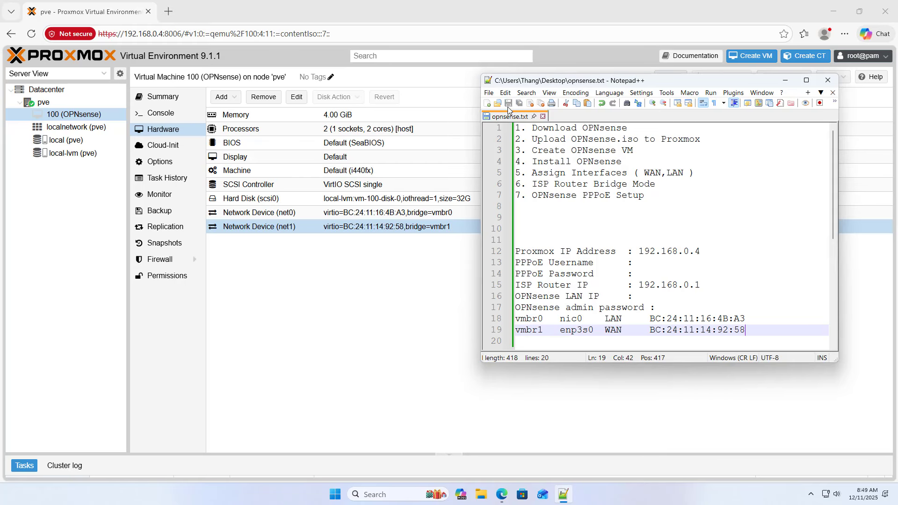
left_click(441, 286)
- Start VM 100 from its Console and watch it boot installed OPNsense full screen
left_click(159, 116)
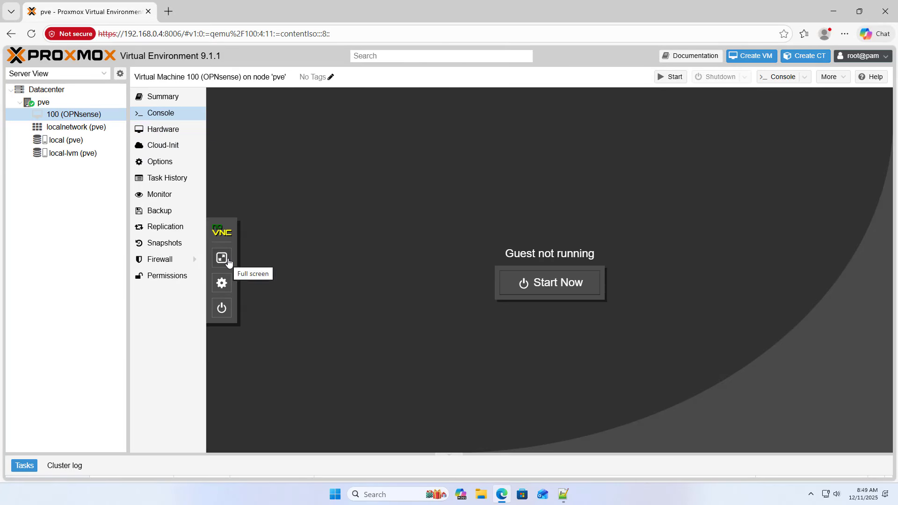
left_click(561, 286)
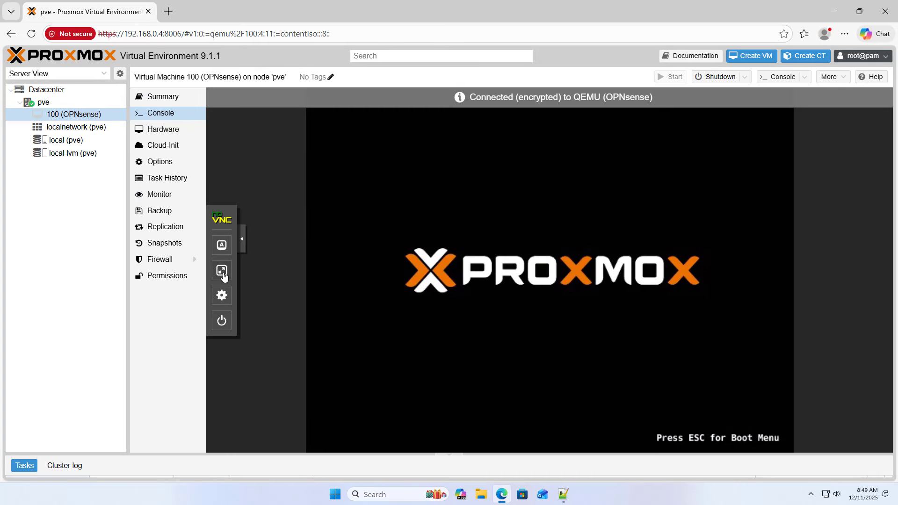
left_click(223, 274)
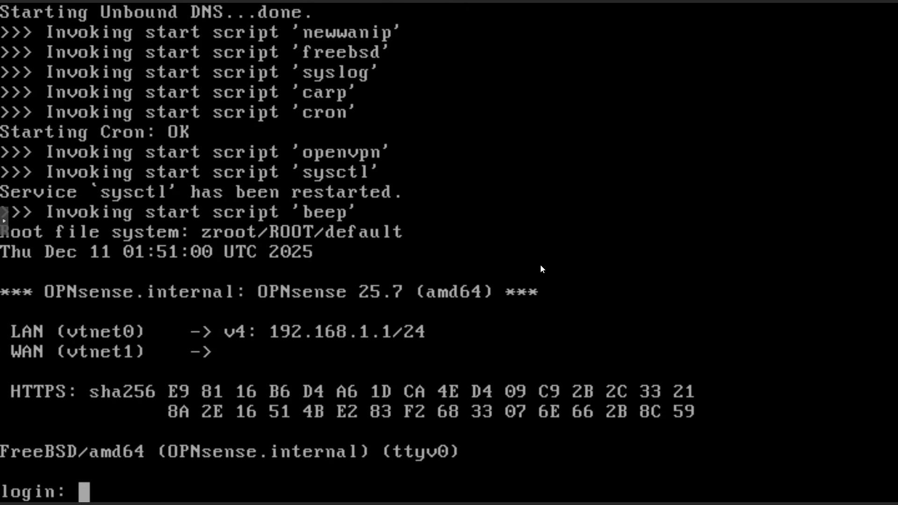
- Log into the OPNsense console as root after a failed admin attempt
type("admin")
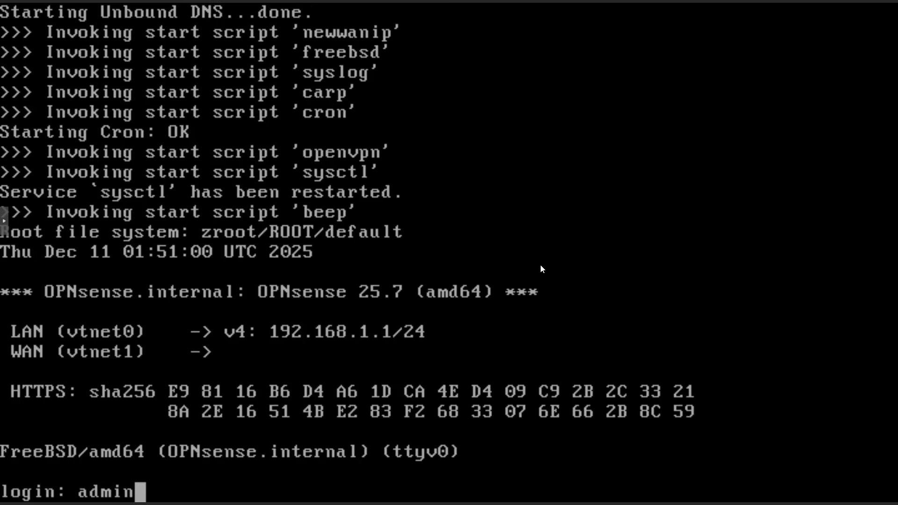
key("Return")
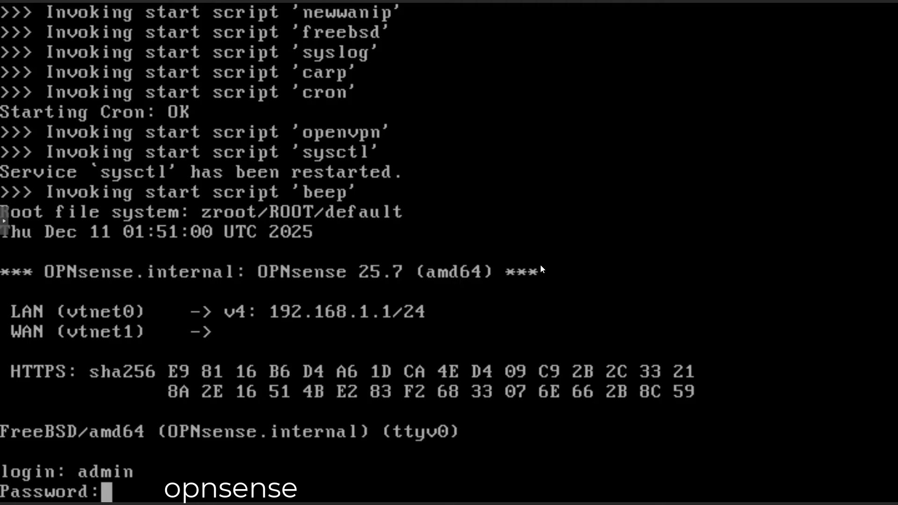
key("Return")
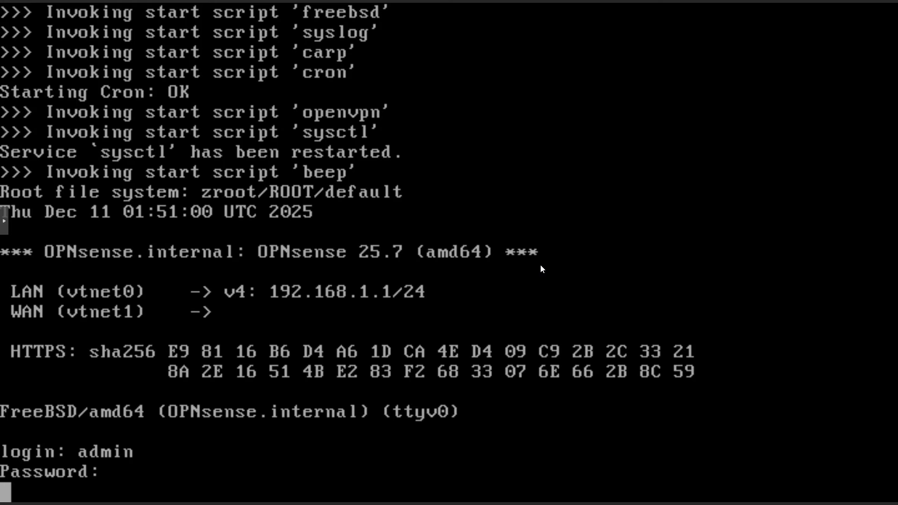
type("root")
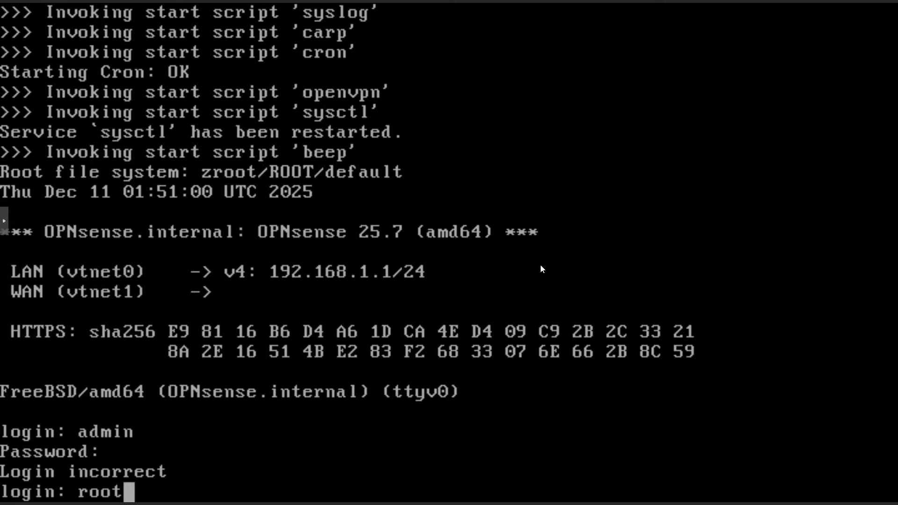
key("Return")
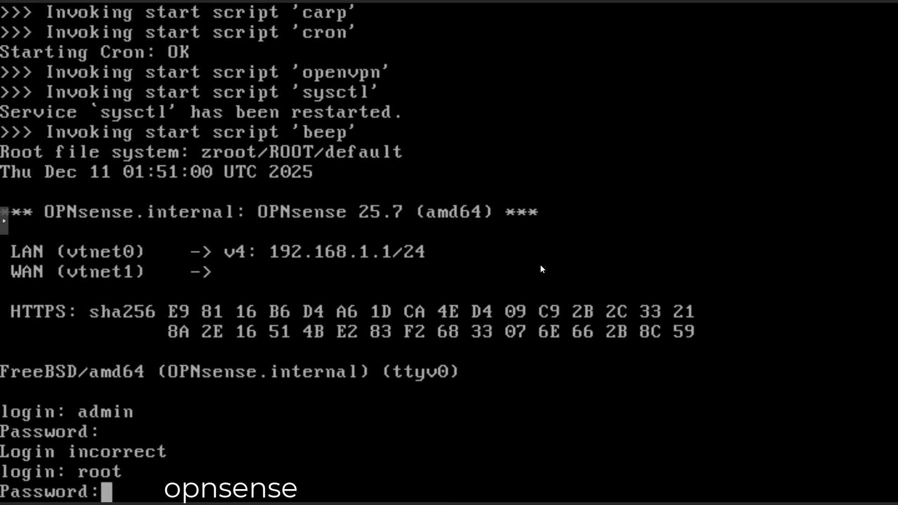
key("Return")
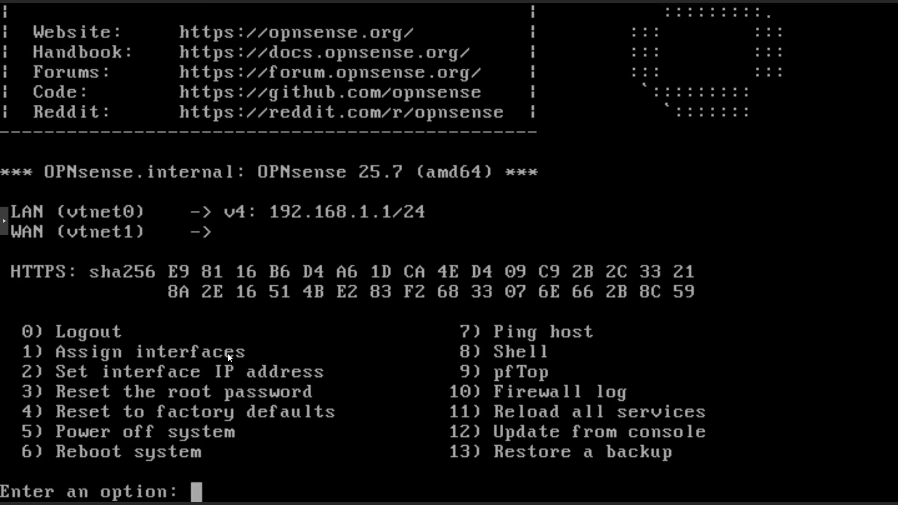
- Choose option 1 to assign interfaces, answering n to LAGGs and n to VLANs
type("1")
key("Return")
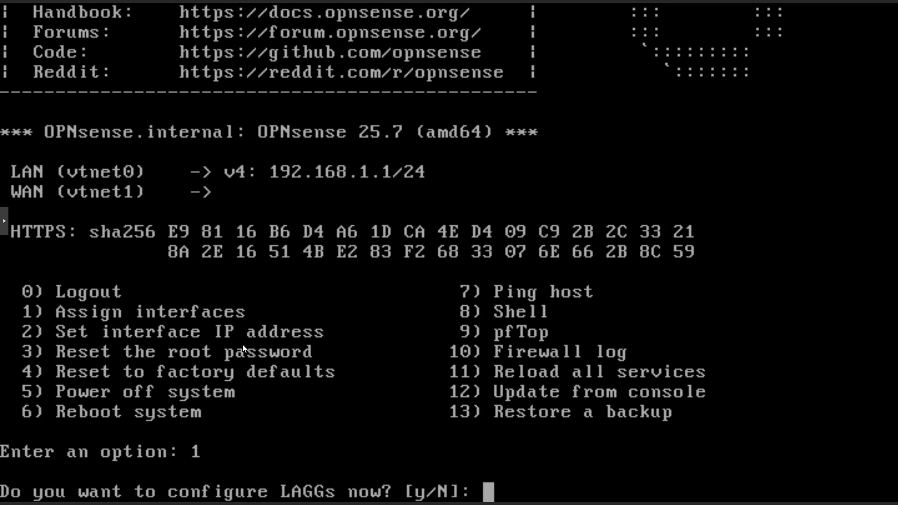
type("n")
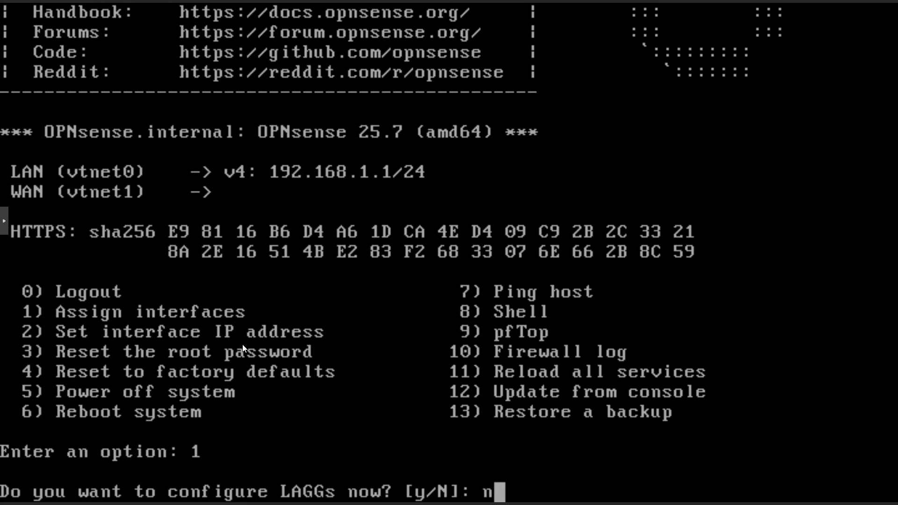
key("Return")
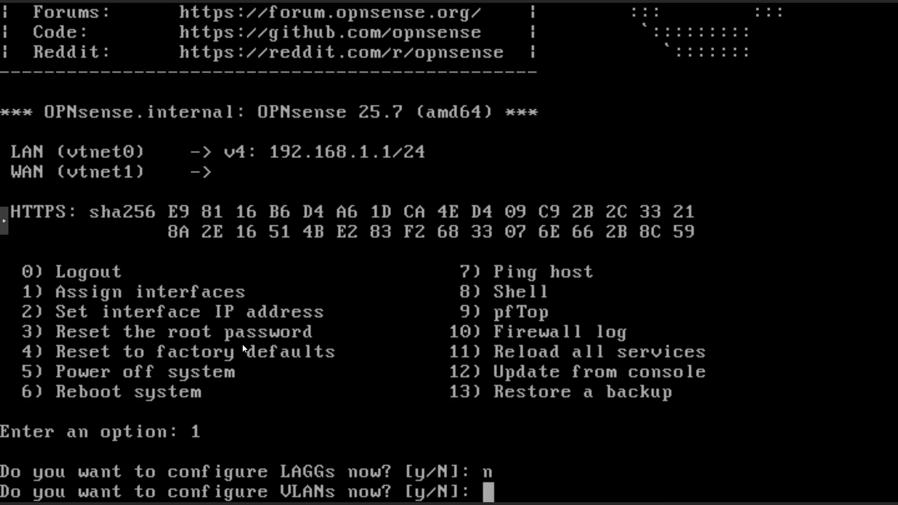
type("n")
key("Return")
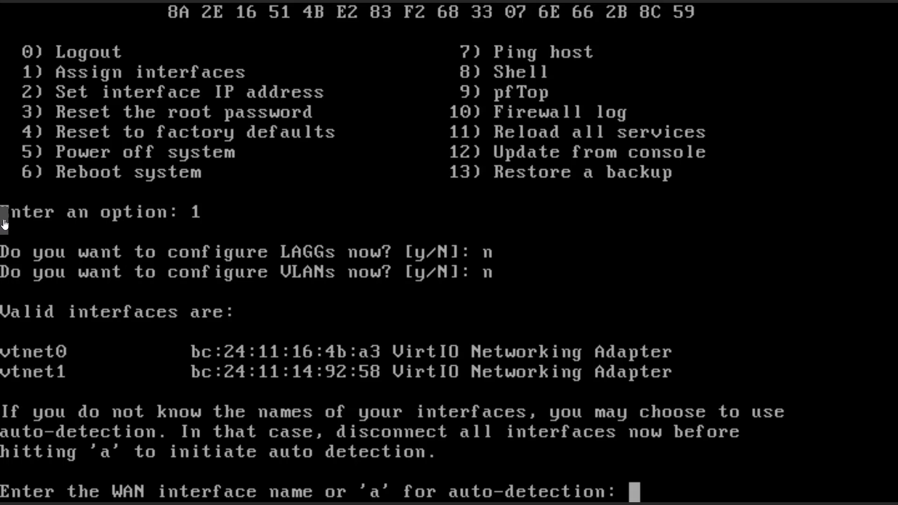
left_click(5, 220)
- Add vtnet0 after the LAN bridge's MAC address on line 18 of opnsense.txt
left_click(17, 253)
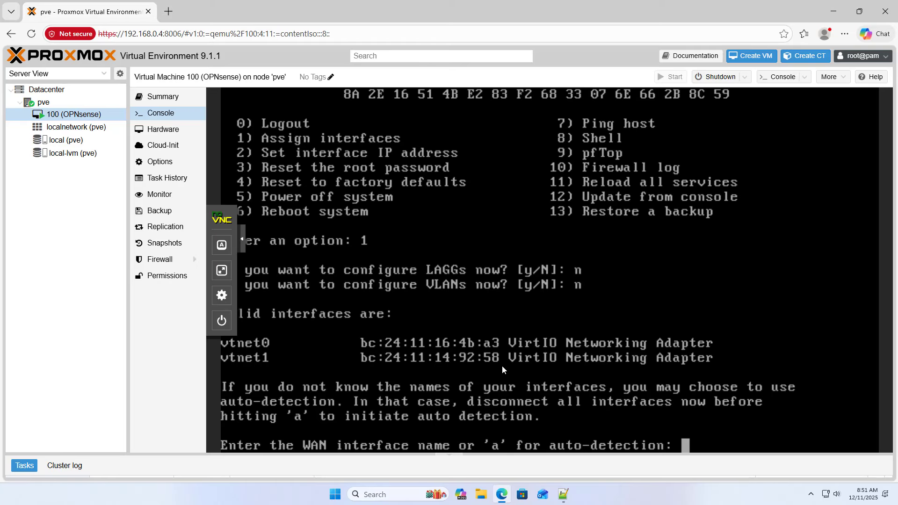
left_click(563, 494)
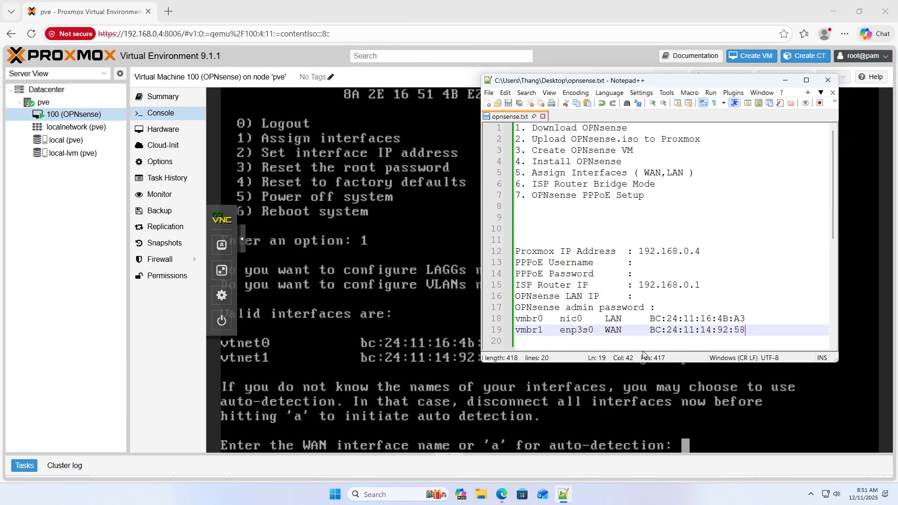
left_click_drag(651, 318, 749, 321)
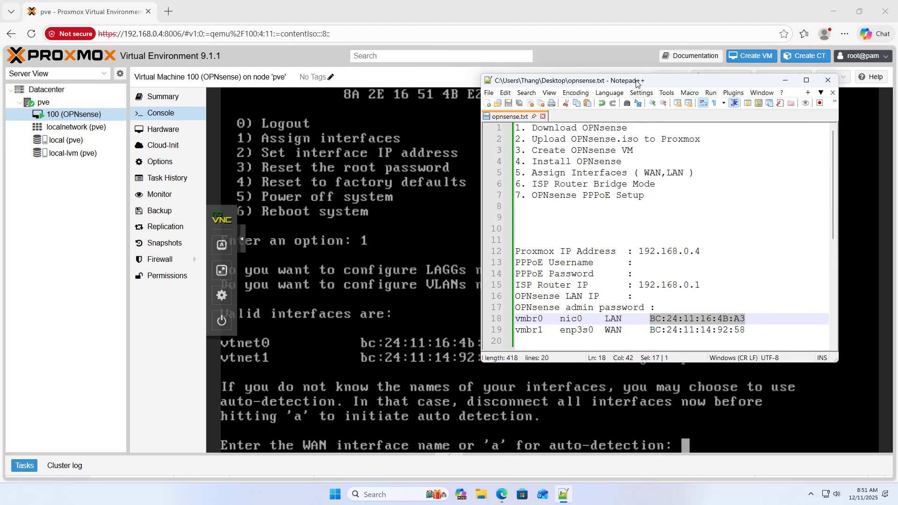
left_click_drag(636, 84, 630, 43)
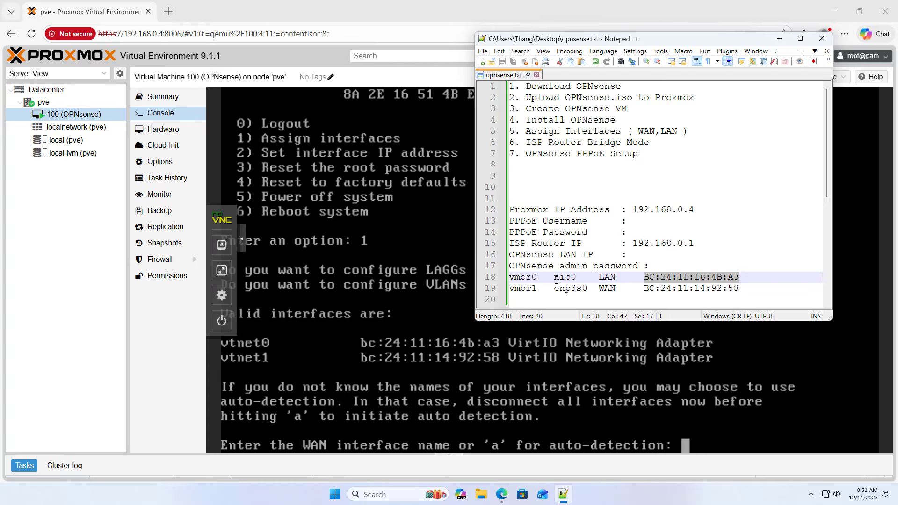
double_click(606, 277)
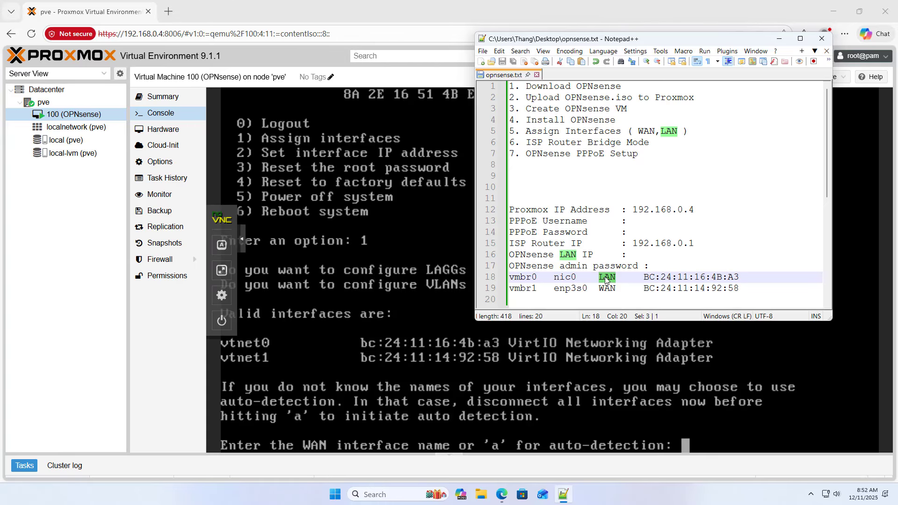
left_click(757, 278)
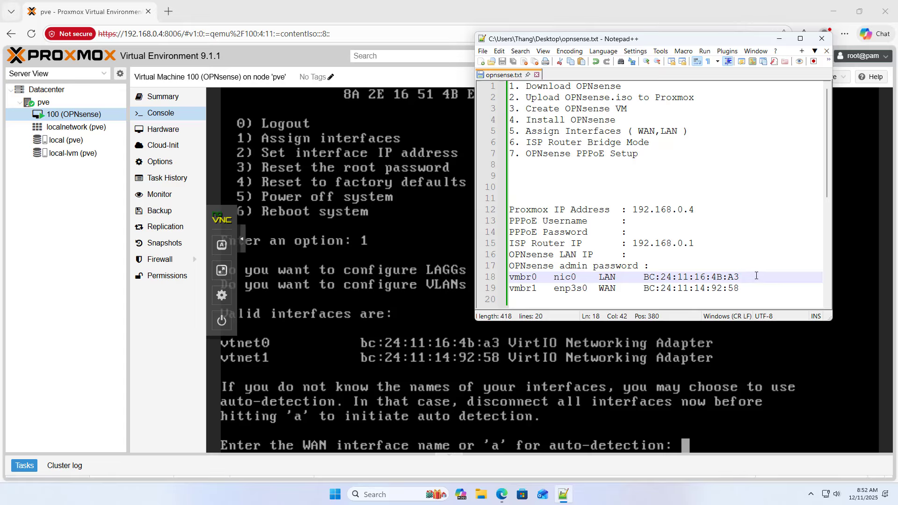
key("Tab")
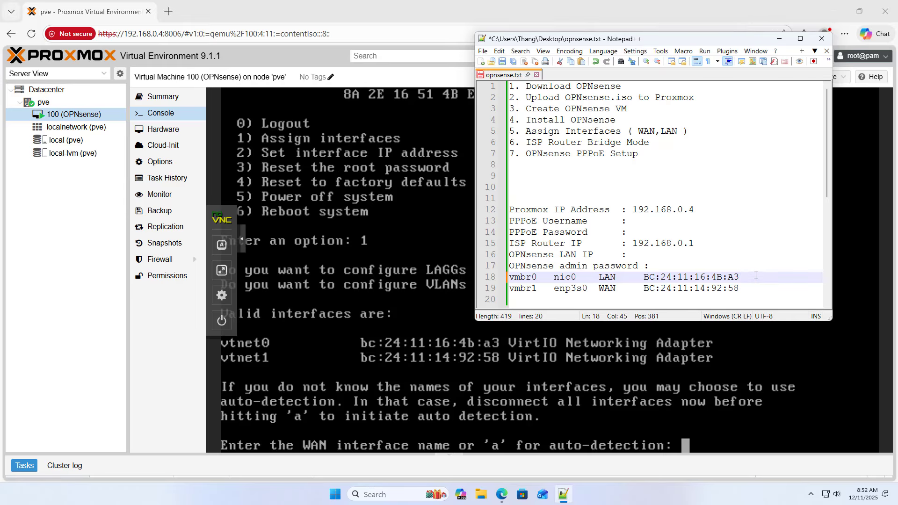
type("vtnet0")
- Add vtnet1 after the WAN bridge's MAC address on line 19
left_click(242, 239)
left_click(563, 494)
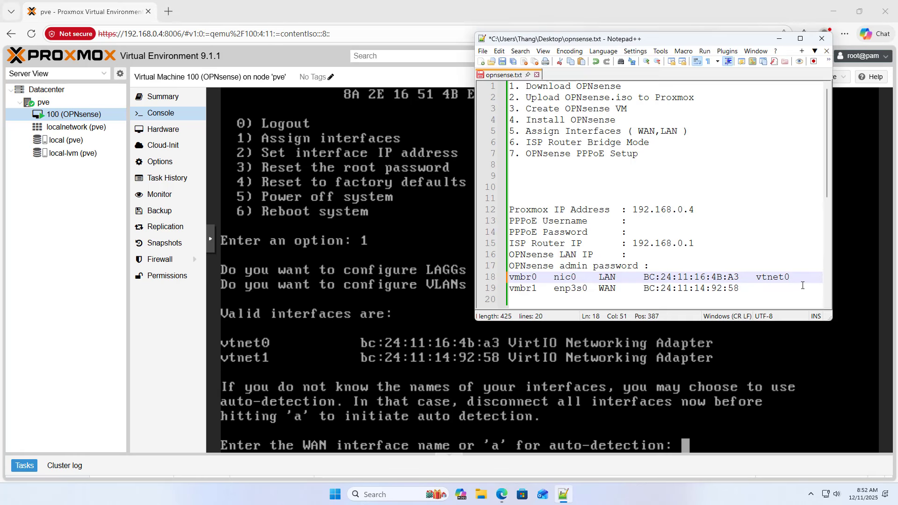
left_click(754, 289)
key("Tab")
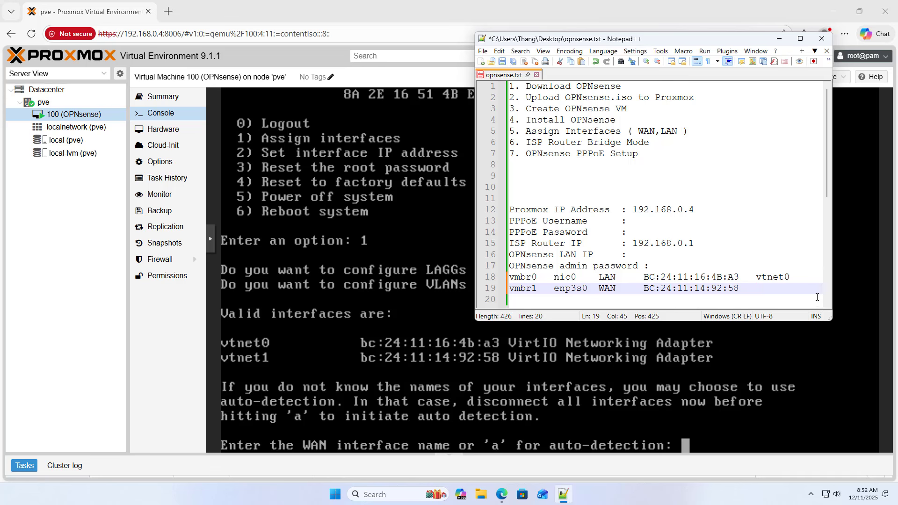
type("vtnet1")
left_click_drag(643, 288, 738, 290)
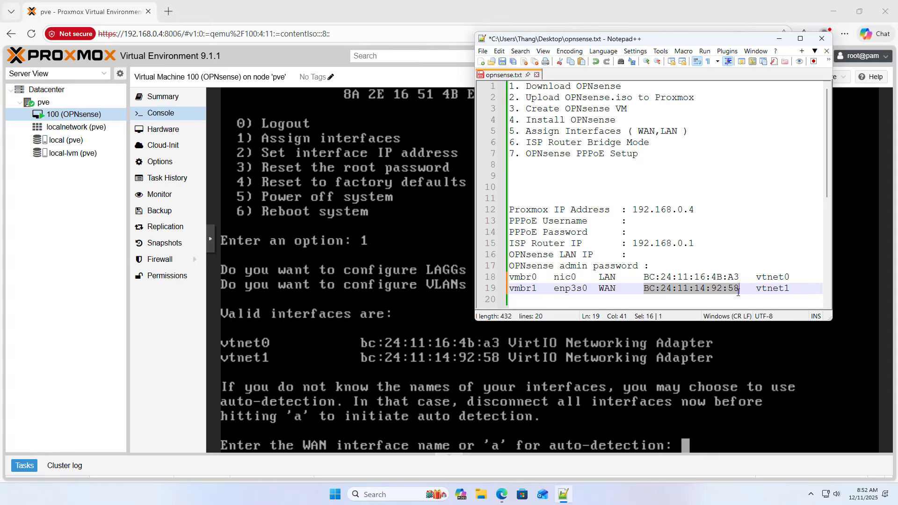
- Cross-check the vtnet1 note against the MAC address shown in the OPNsense console
left_click(416, 364)
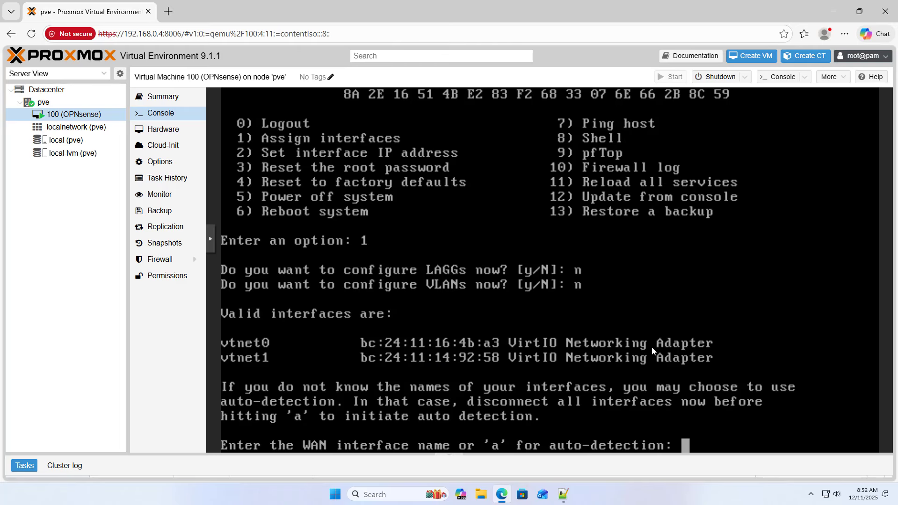
left_click(568, 494)
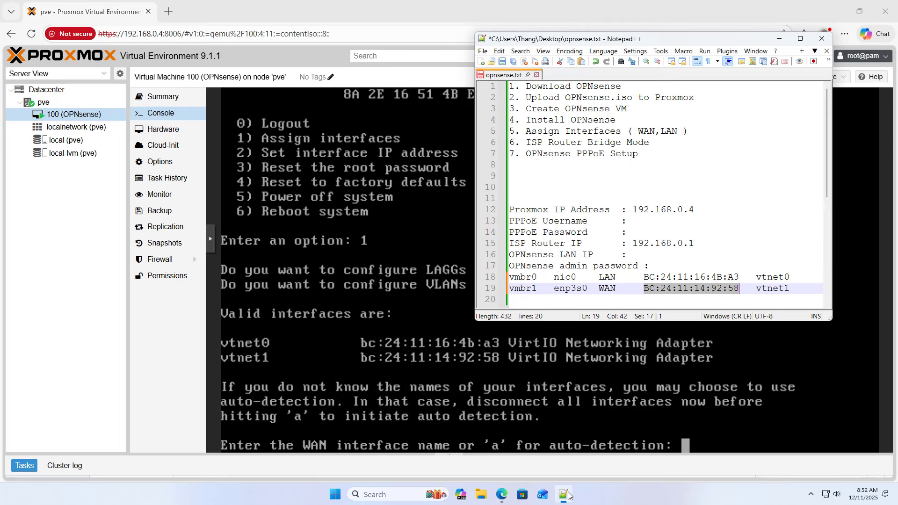
left_click(668, 291)
left_click_drag(757, 291, 790, 290)
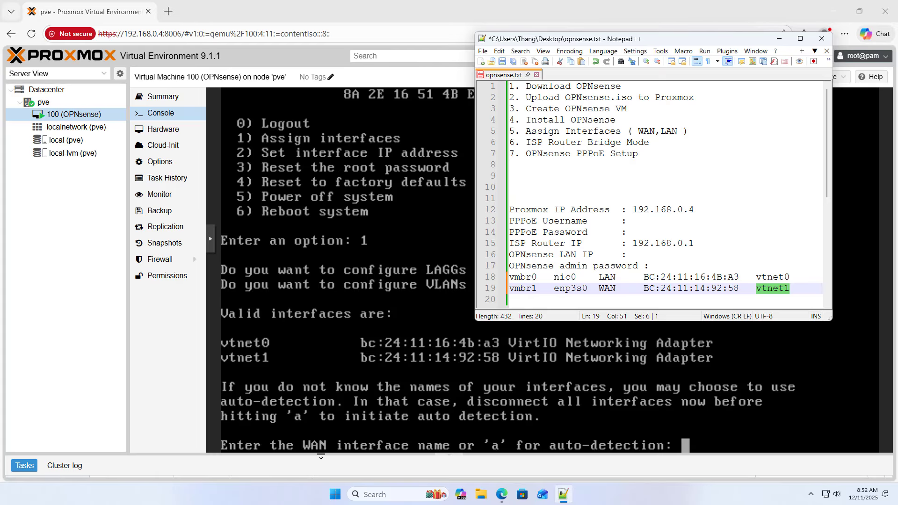
left_click(711, 443)
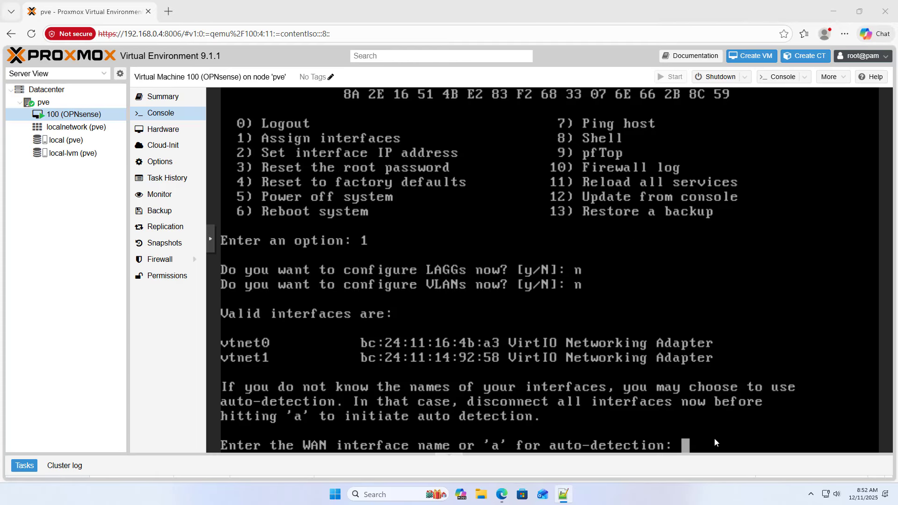
left_click(210, 239)
- Assign vtnet1 as WAN and vtnet0 as LAN, skip the optional interface, and confirm with y
left_click(224, 271)
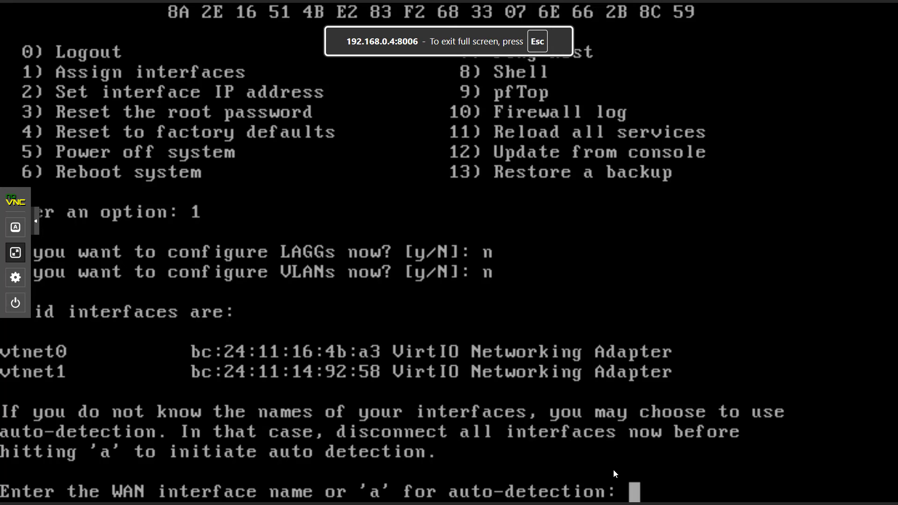
left_click(37, 224)
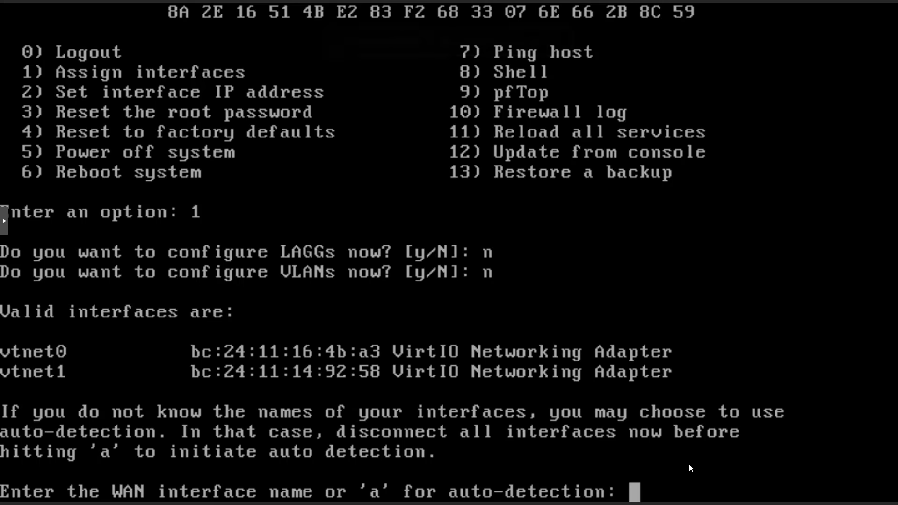
type("vt")
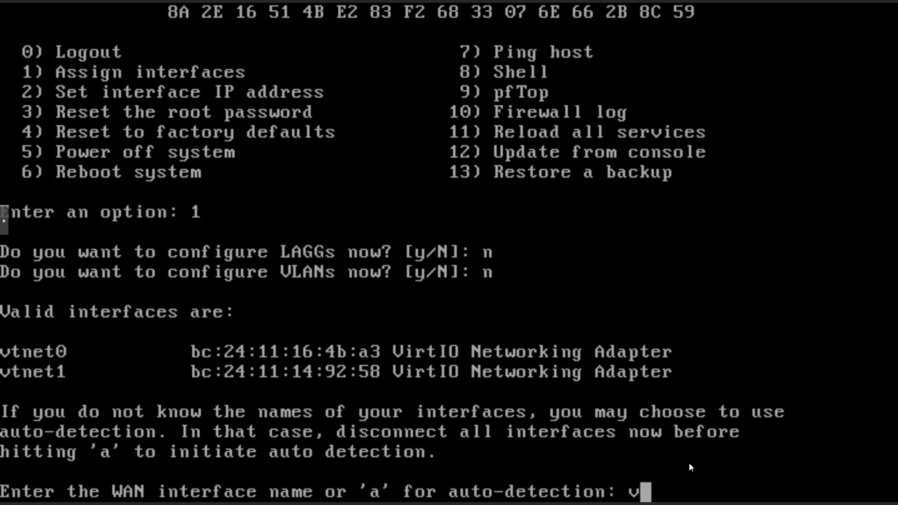
type("net")
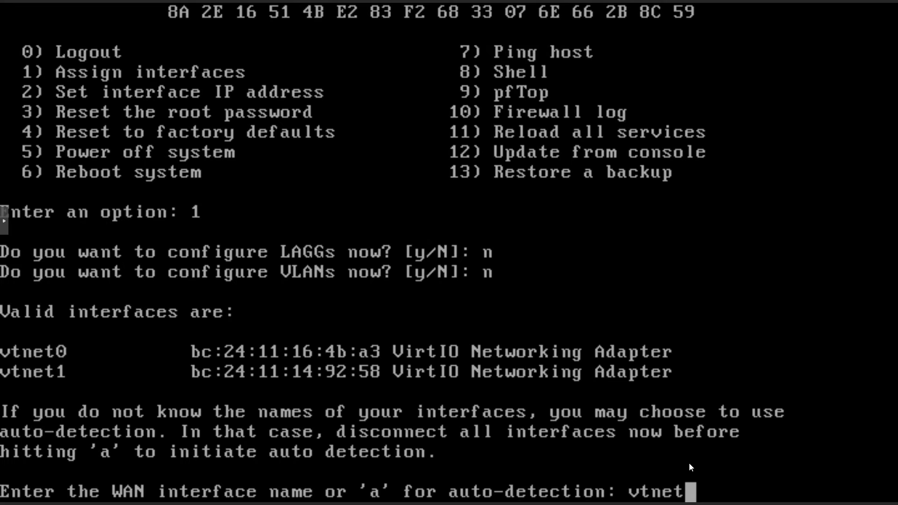
type("1")
key("Return")
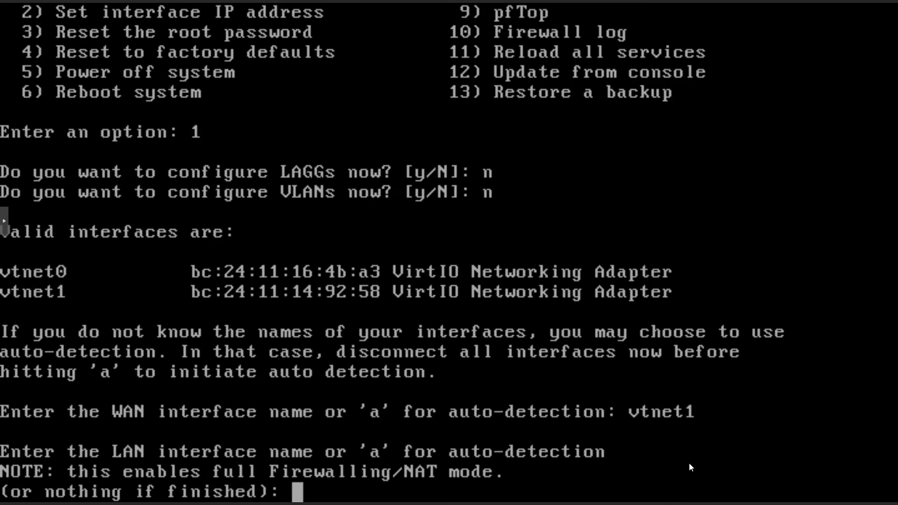
type("vtnet")
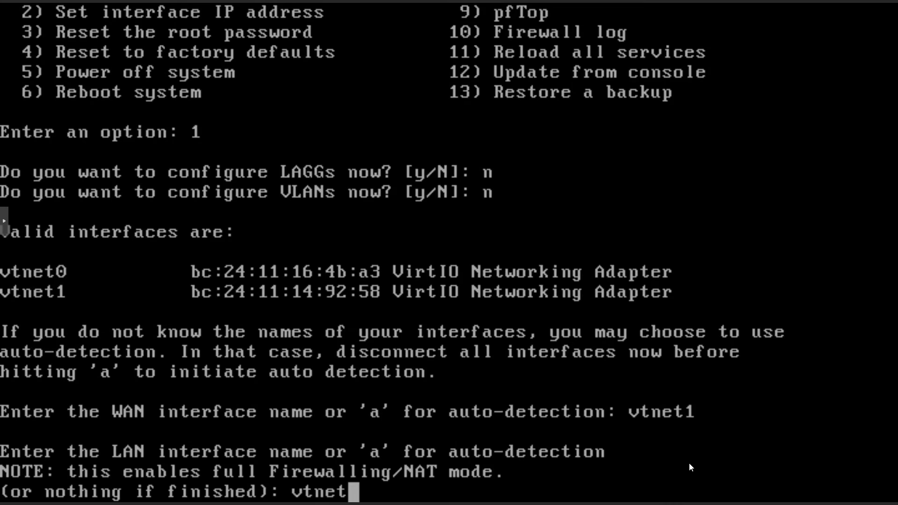
type("0")
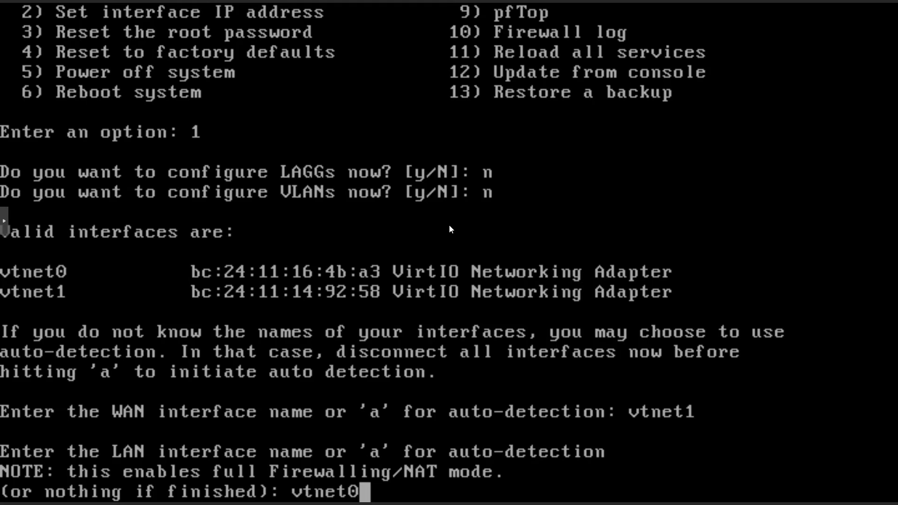
key("Return")
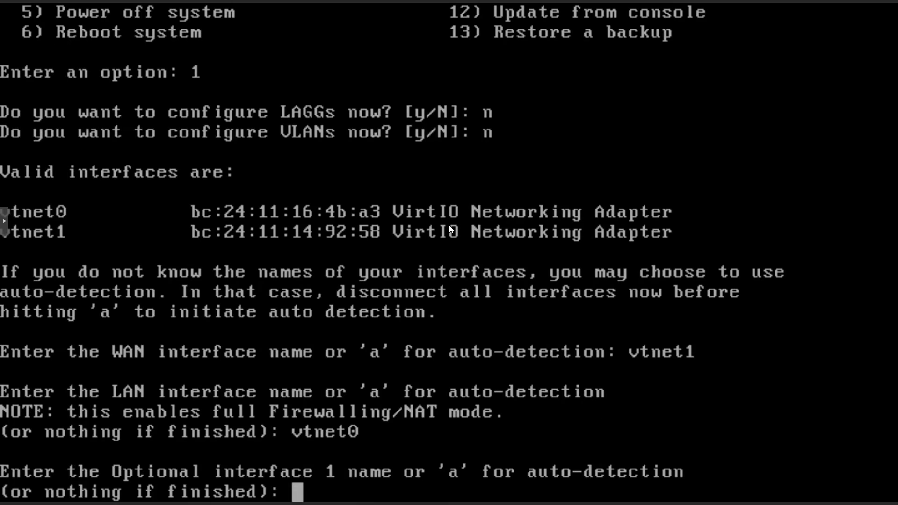
key("Return")
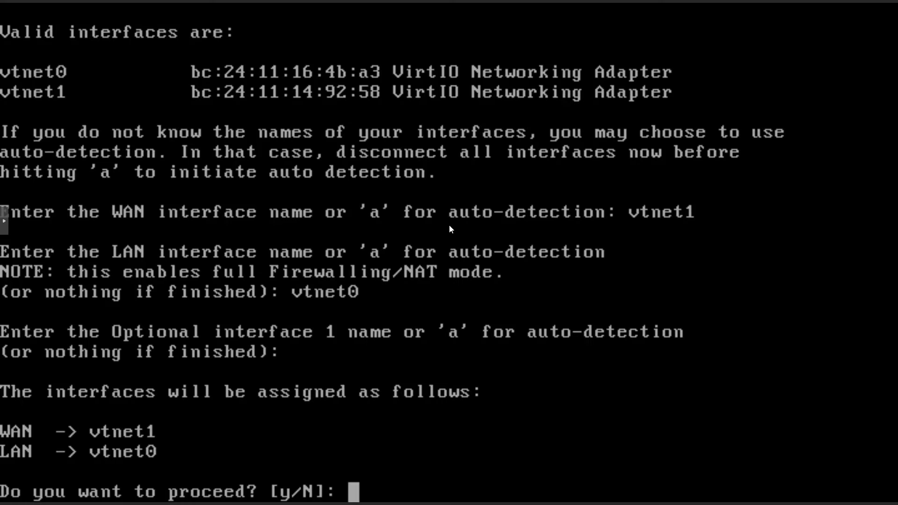
type("y")
key("Return")
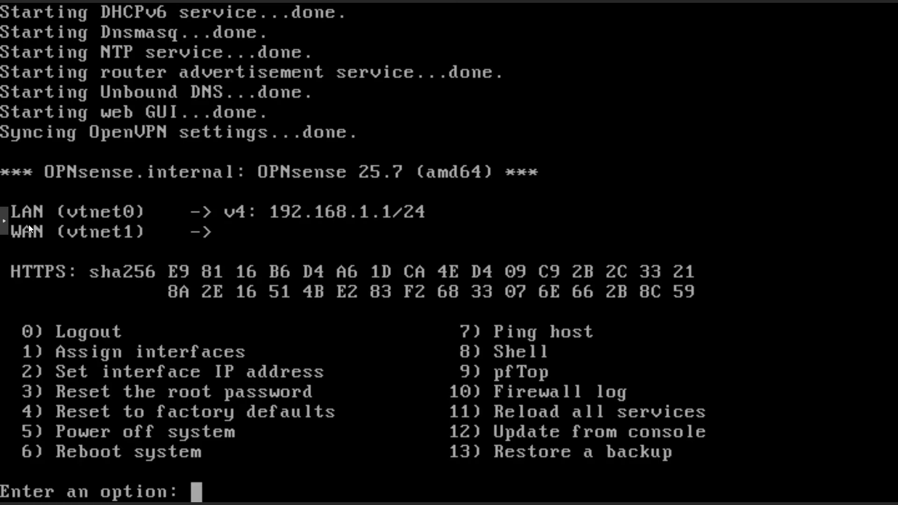
- In the notes, mark Assign Interfaces as done and ISP Router Bridge Mode as next
left_click(3, 221)
left_click(23, 258)
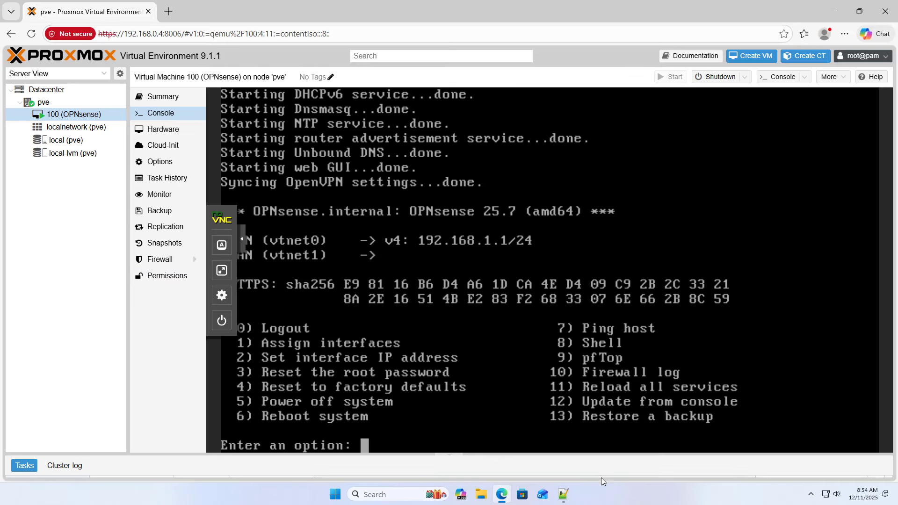
left_click(564, 493)
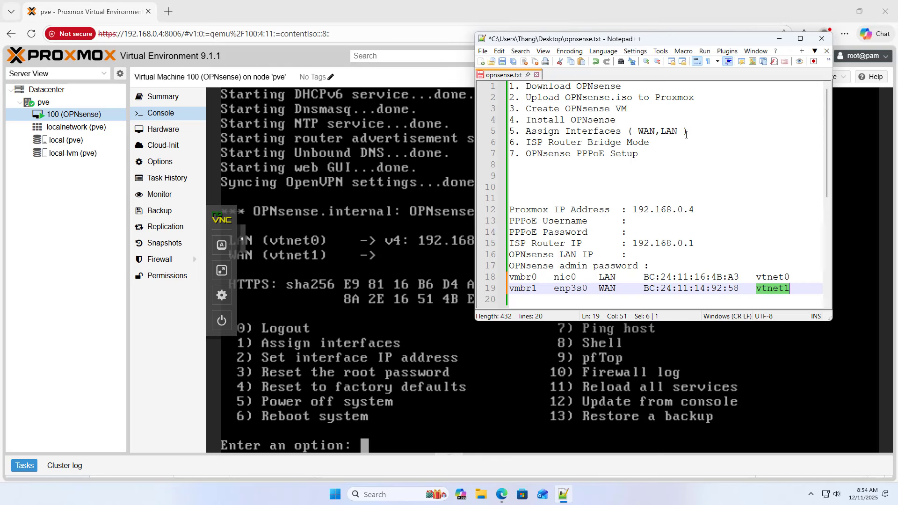
left_click_drag(686, 134, 509, 132)
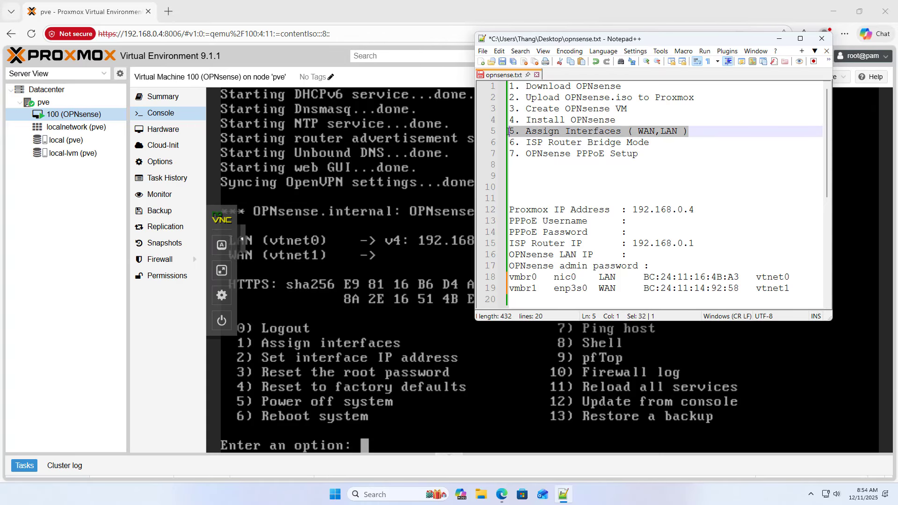
left_click_drag(655, 142, 511, 142)
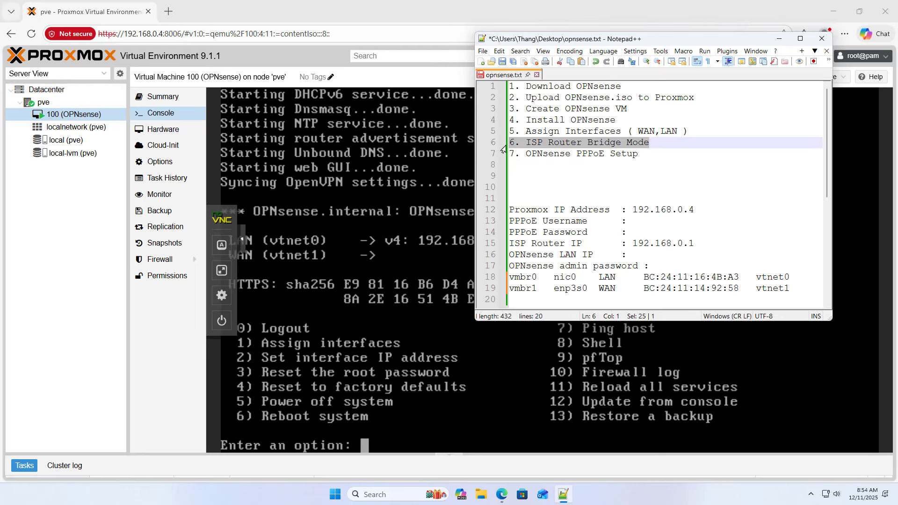
- Power off OPNsense with console option 5, confirming with y
left_click(499, 360)
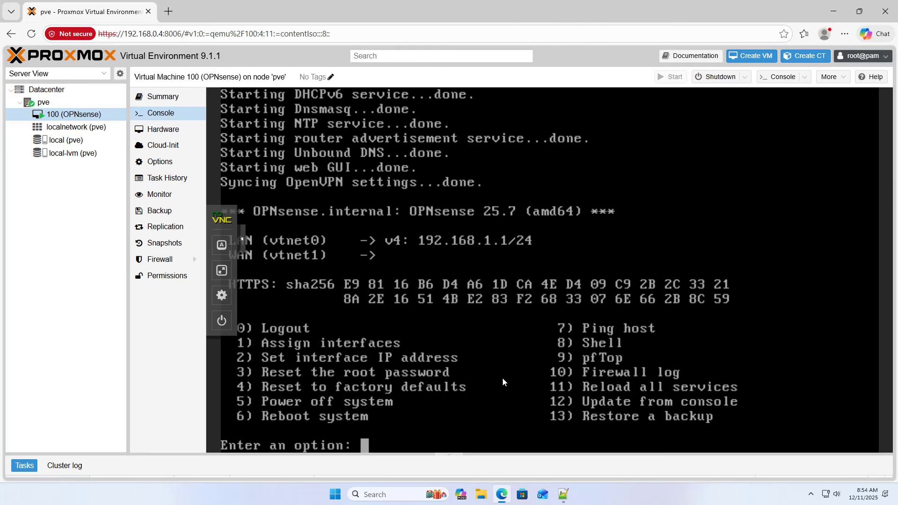
type("5")
key("Return")
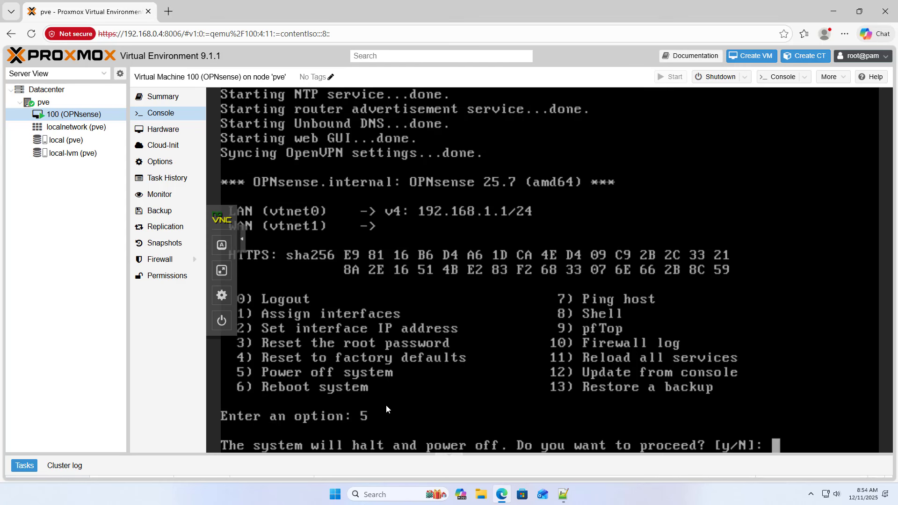
type("y")
key("Return")
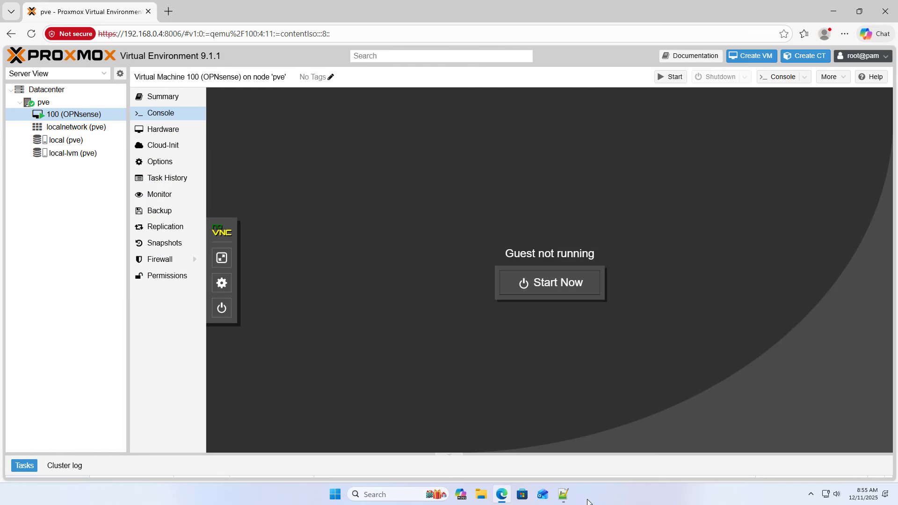
- Load the router page at 192.168.0.1 in a new tab, bypassing the certificate warning
left_click(567, 498)
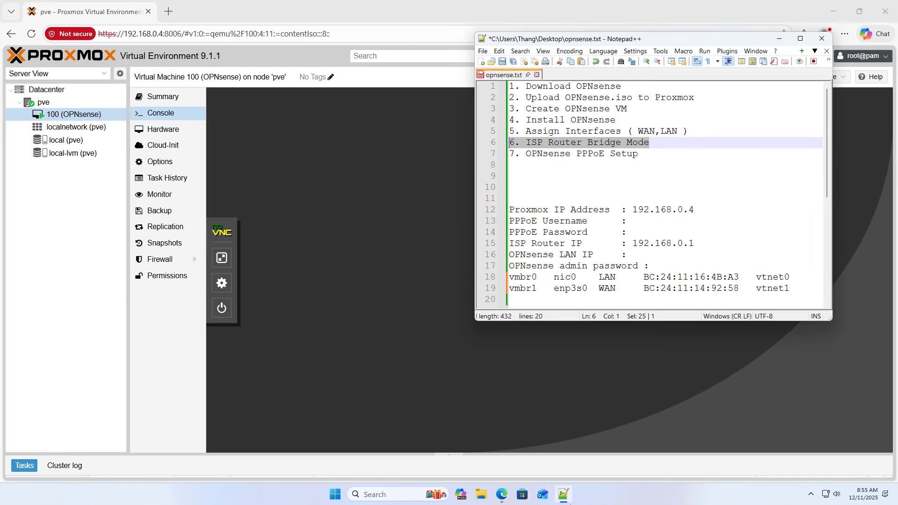
left_click_drag(653, 145, 503, 145)
left_click(168, 11)
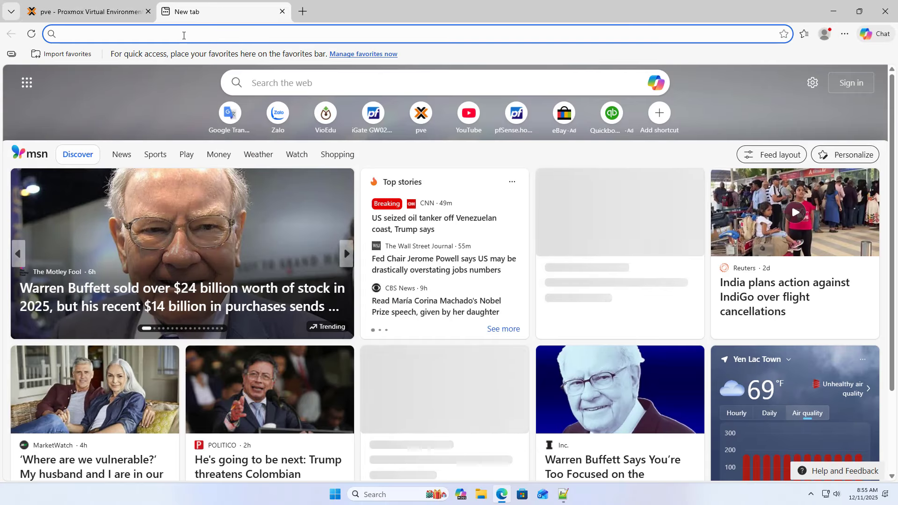
type("192.168")
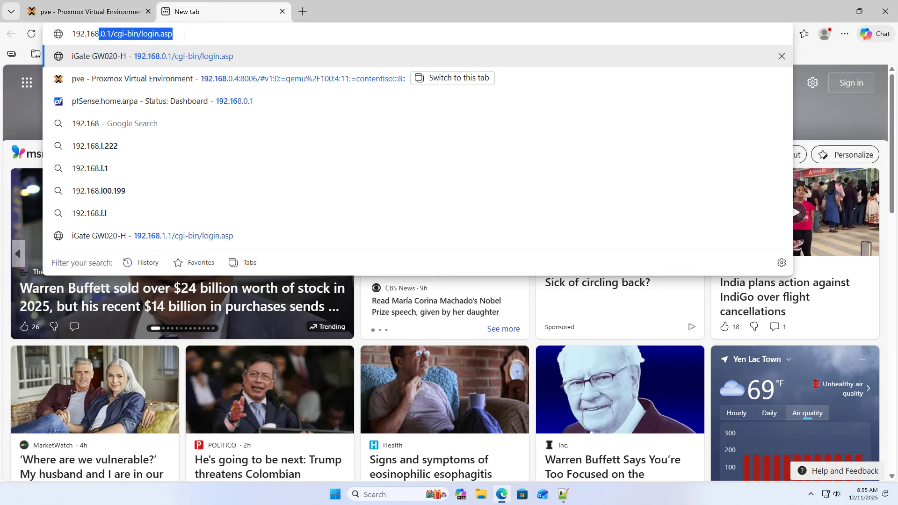
type(".0.1")
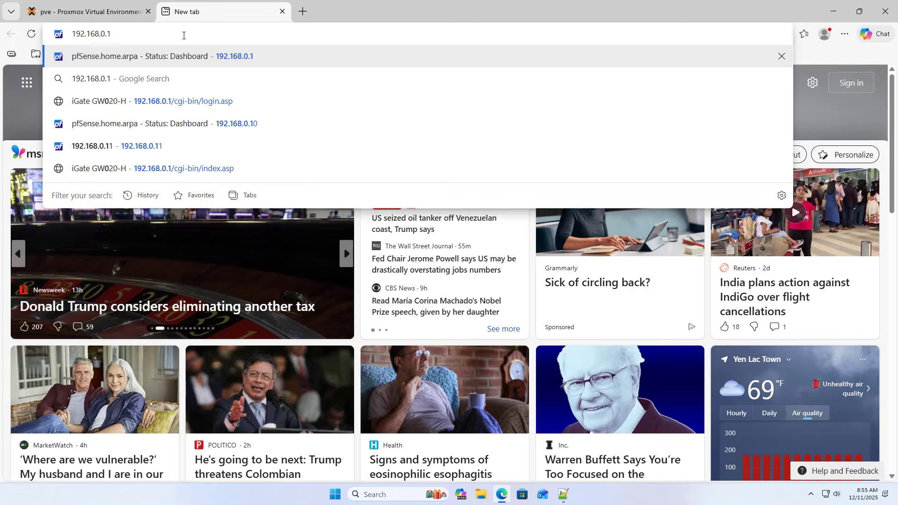
key("Return")
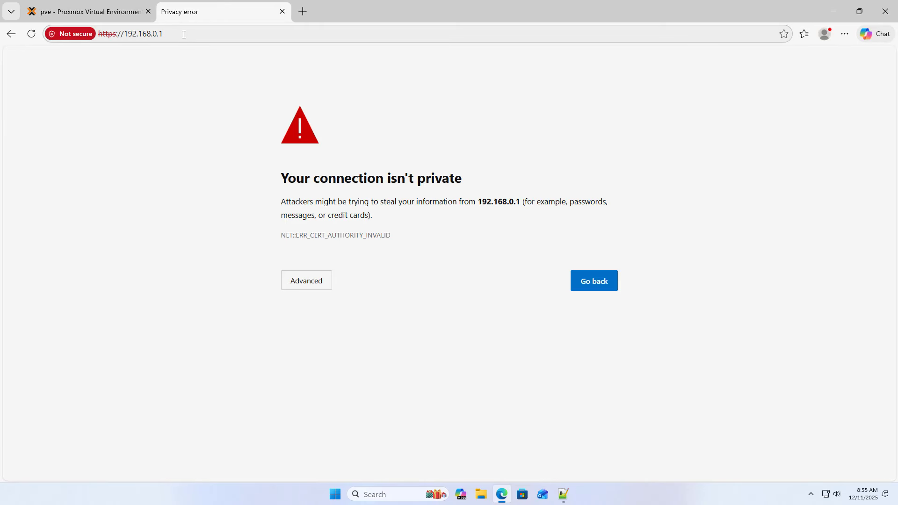
left_click(298, 282)
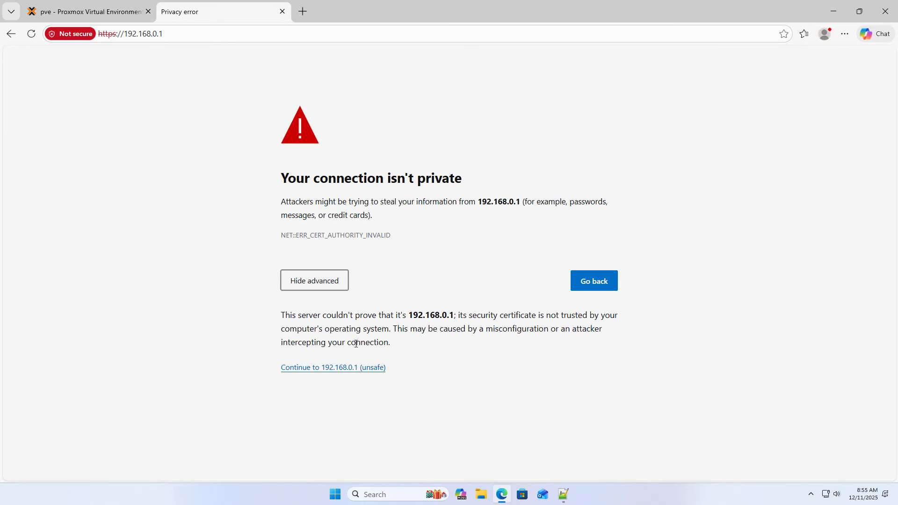
left_click(329, 367)
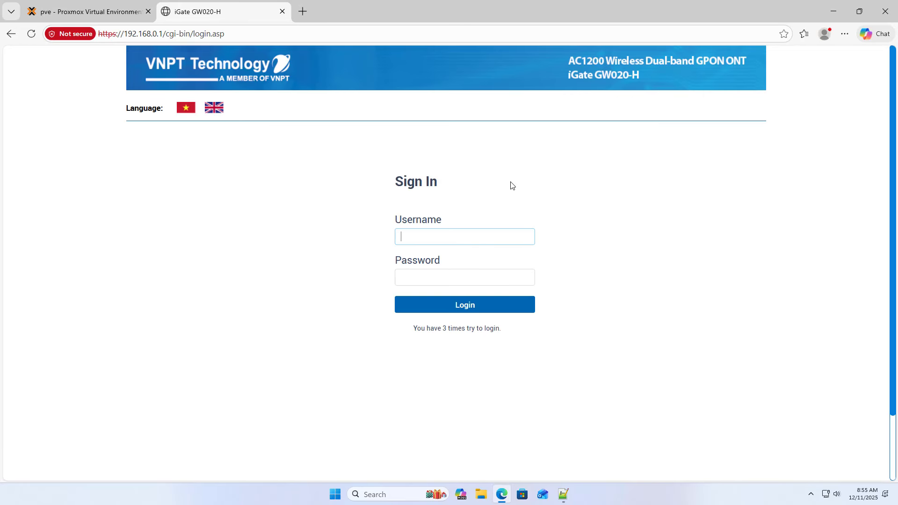
- Sign in with the admin username and its password
key("Tab")
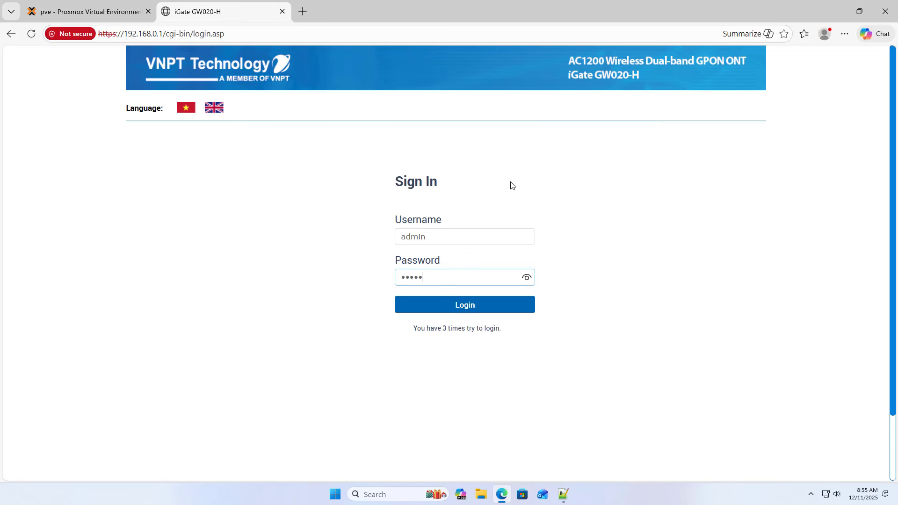
key("Return")
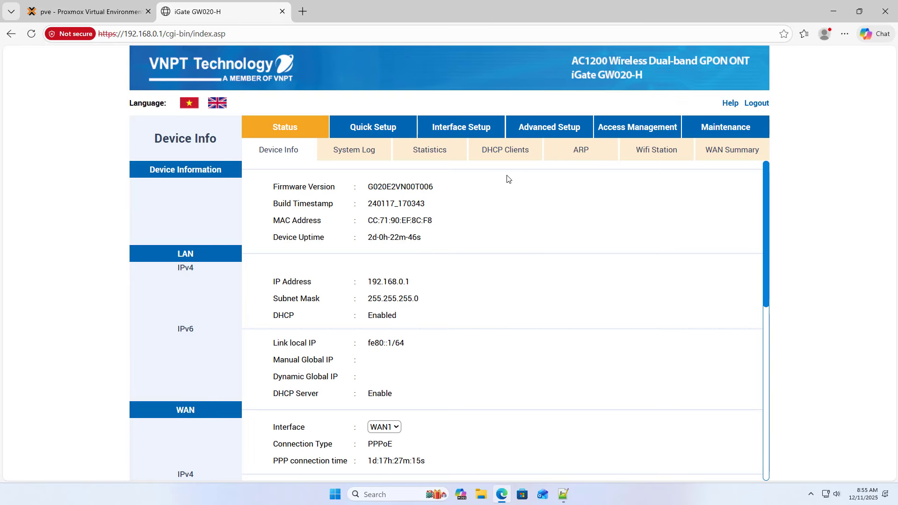
- Open the PPPoE service's settings from Interface Setup > WAN
left_click(462, 130)
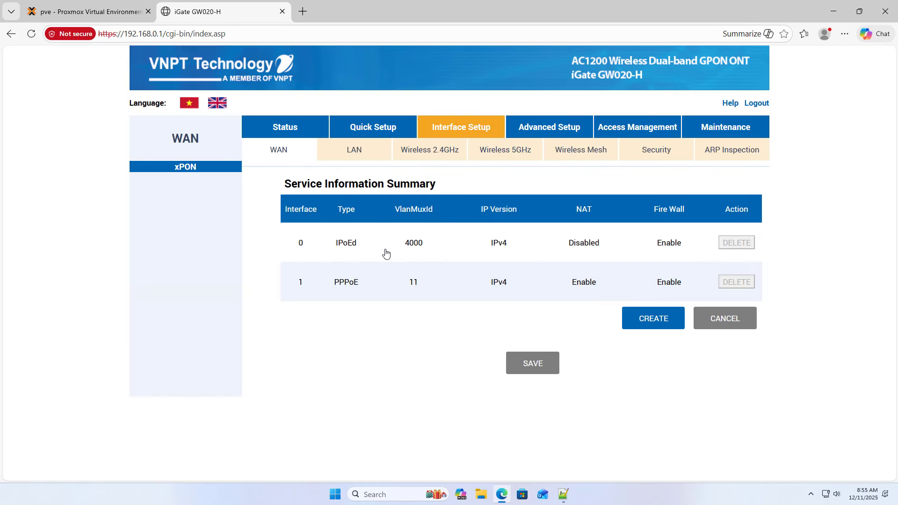
left_click(350, 290)
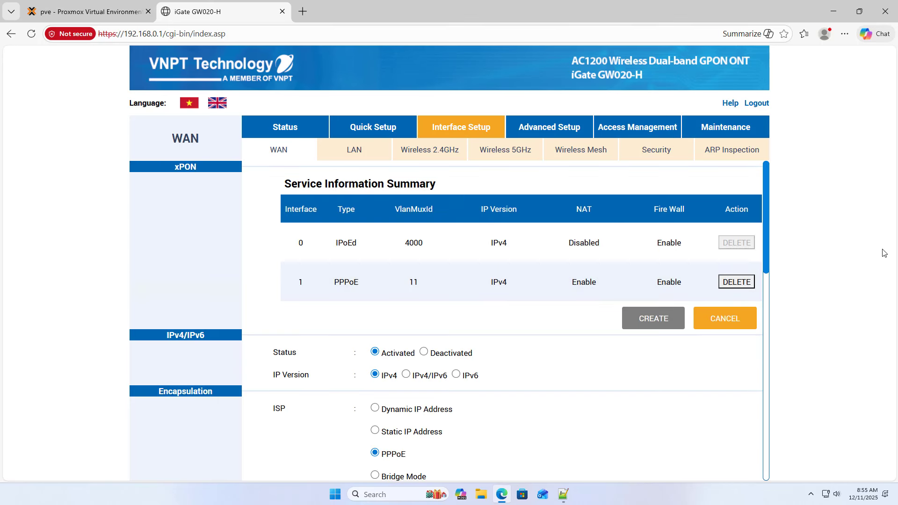
left_click_drag(764, 237, 764, 315)
double_click(390, 231)
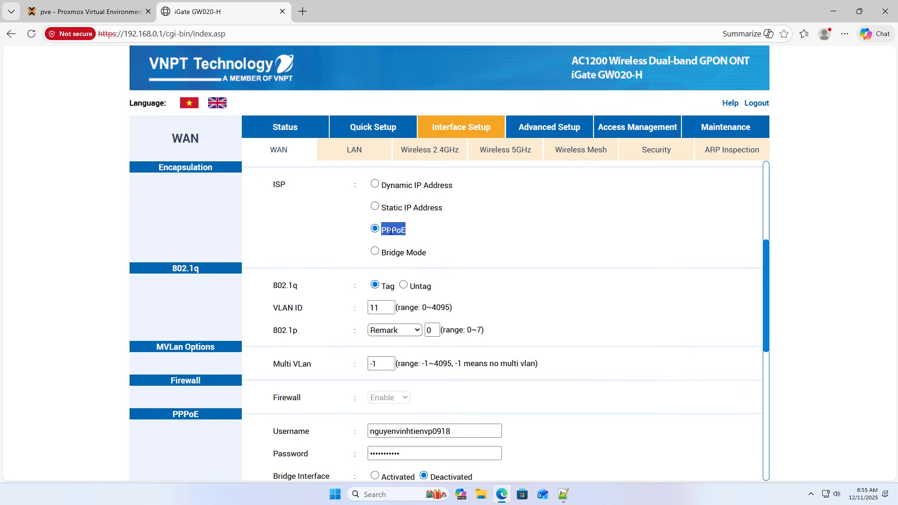
left_click(652, 333)
- Copy the PPPoE username value to the clipboard
scroll(644, 326, "down", 2)
scroll(644, 326, "down", 1)
double_click(430, 263)
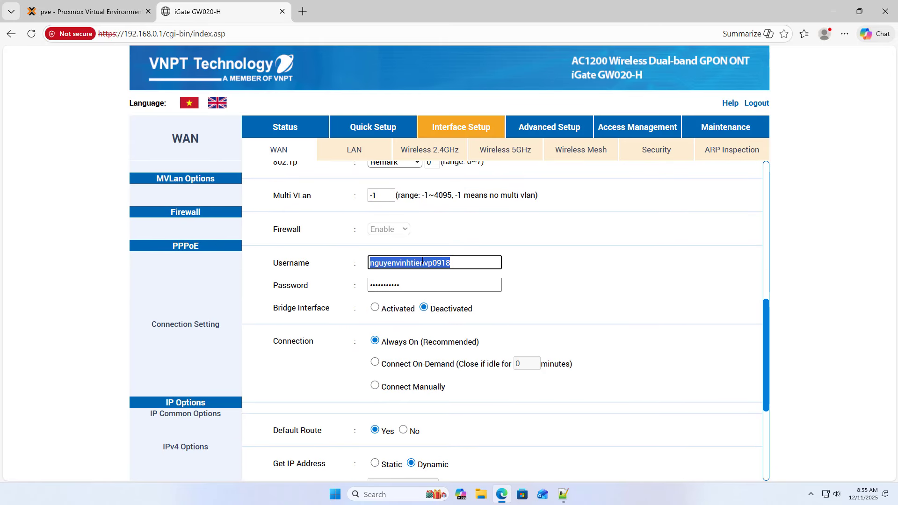
right_click(429, 263)
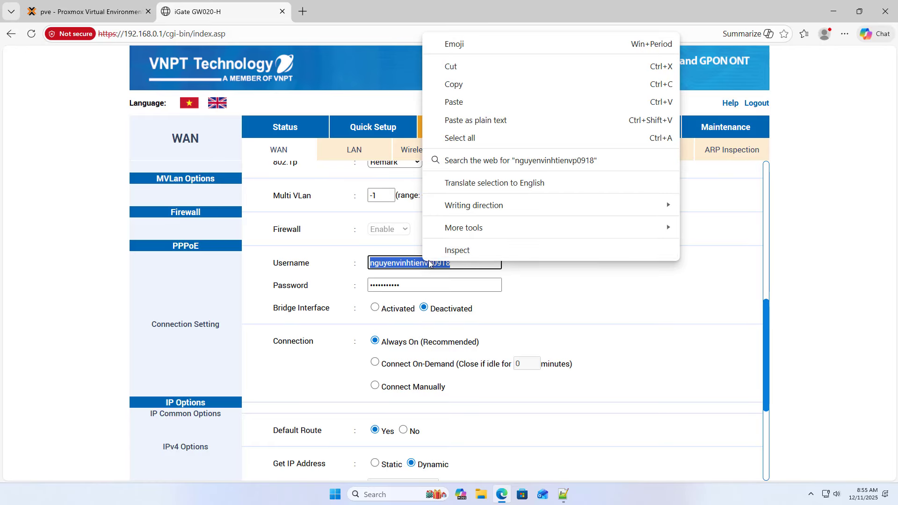
left_click(472, 87)
- Paste the PPPoE username on line 13, put ** as the password on line 14, and save
left_click(563, 444)
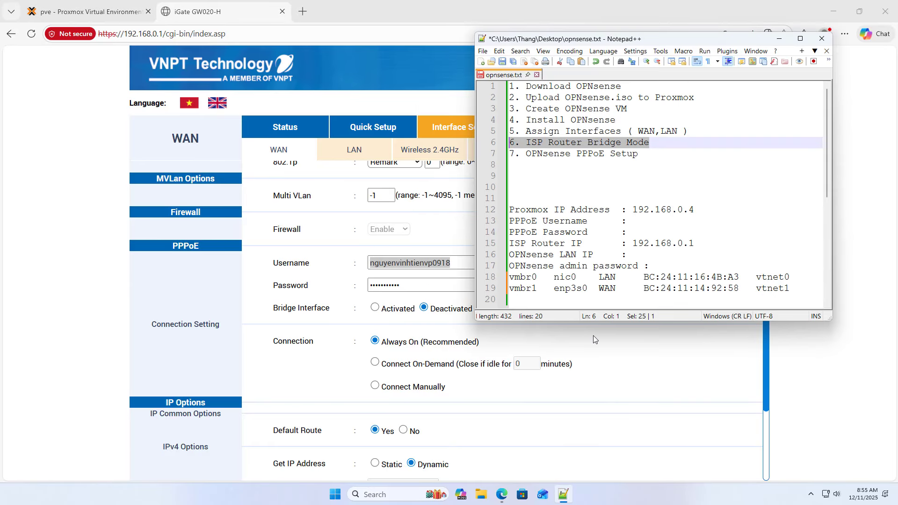
scroll(645, 228, "down", 1)
left_click(644, 190)
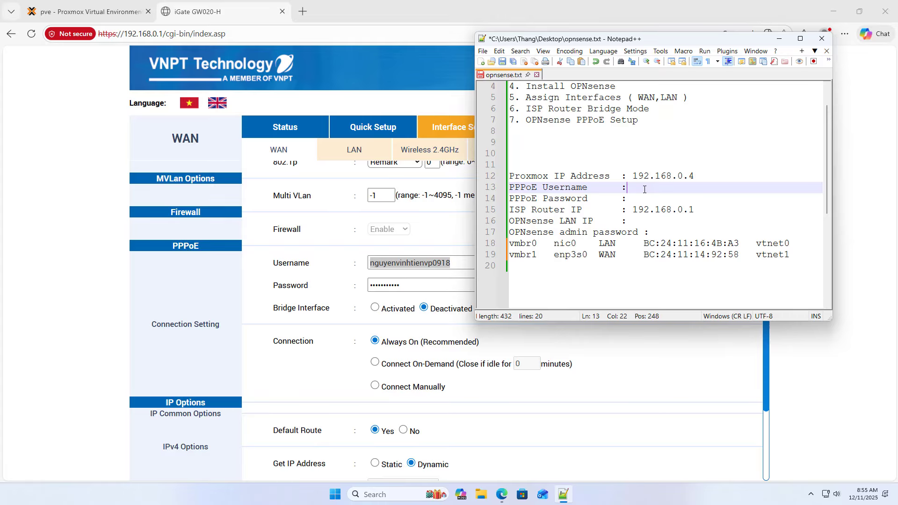
key("ctrl+v")
left_click(652, 201)
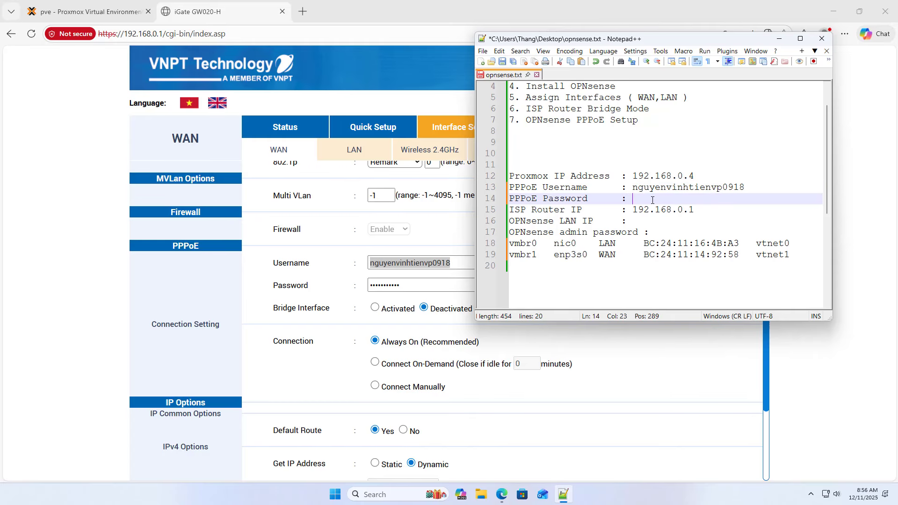
double_click(391, 287)
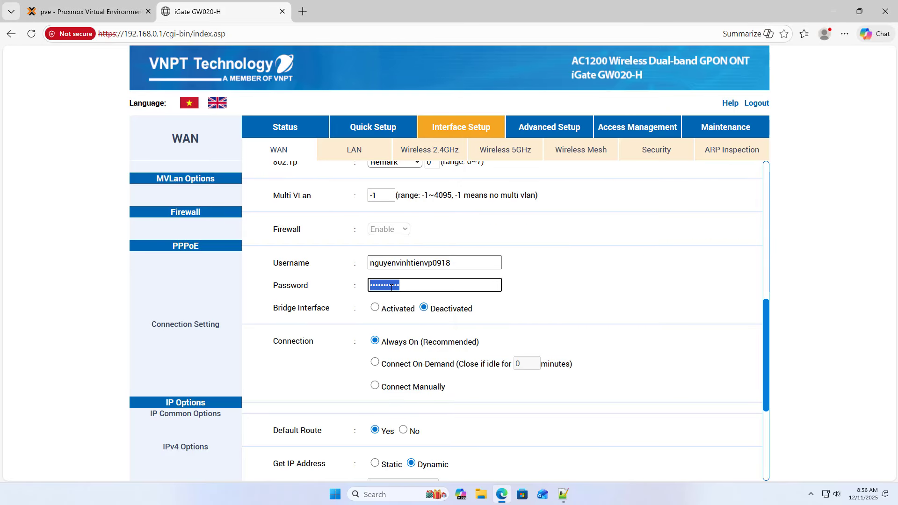
left_click(564, 494)
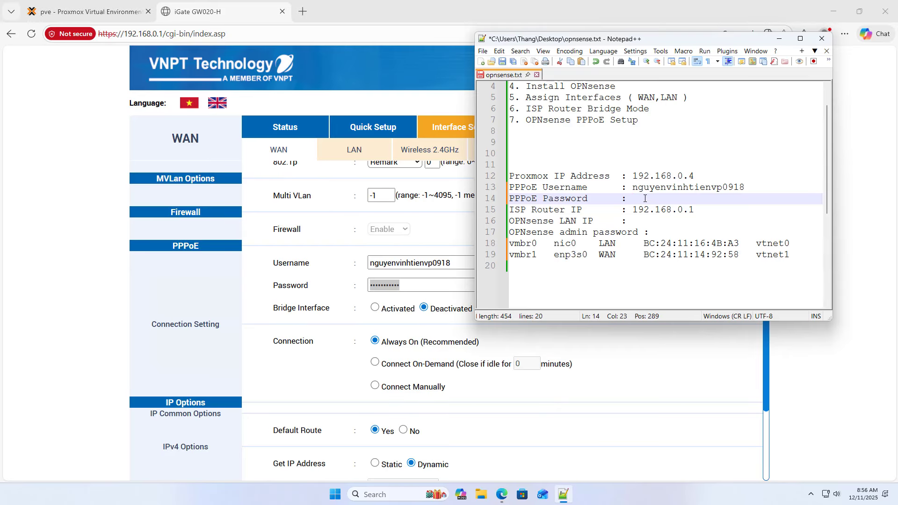
type("**")
left_click(502, 62)
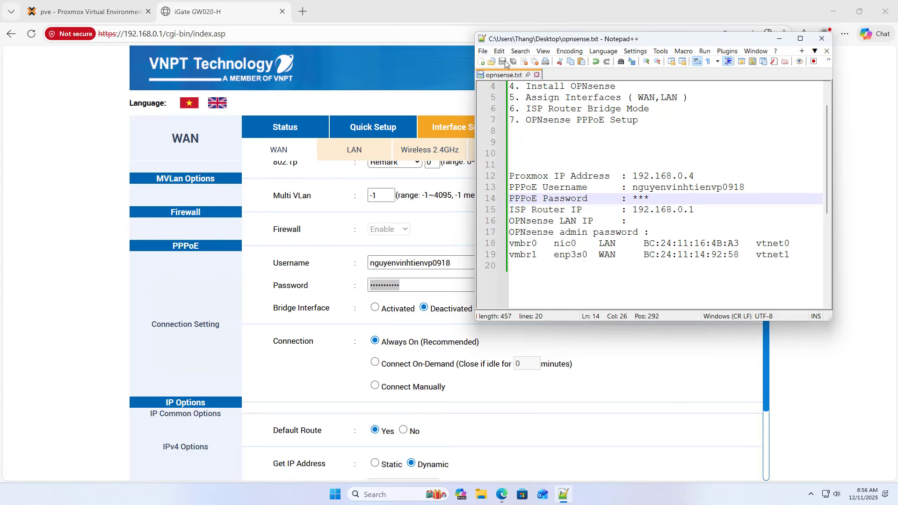
left_click(437, 226)
left_click_drag(764, 327, 760, 186)
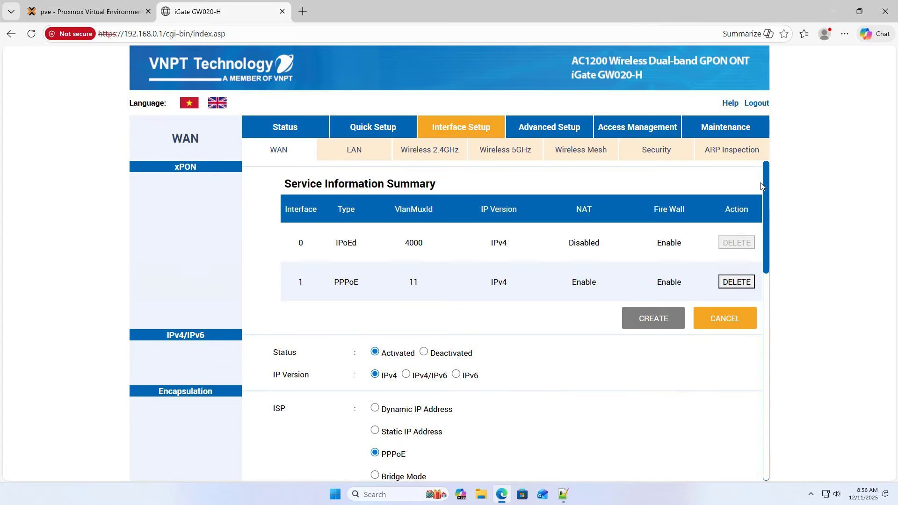
- Switch the VLAN 11 WAN service from PPPoE to Bridge Mode and save it
scroll(761, 186, "down", 3)
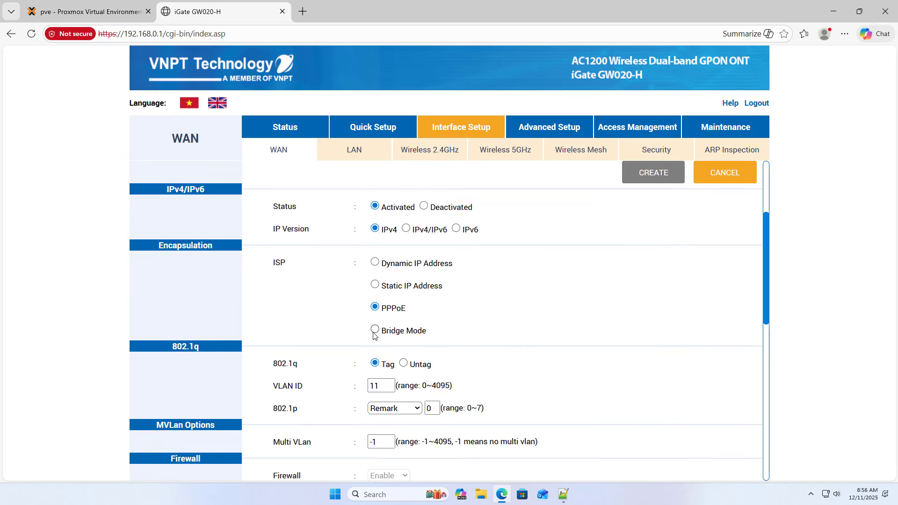
left_click(374, 331)
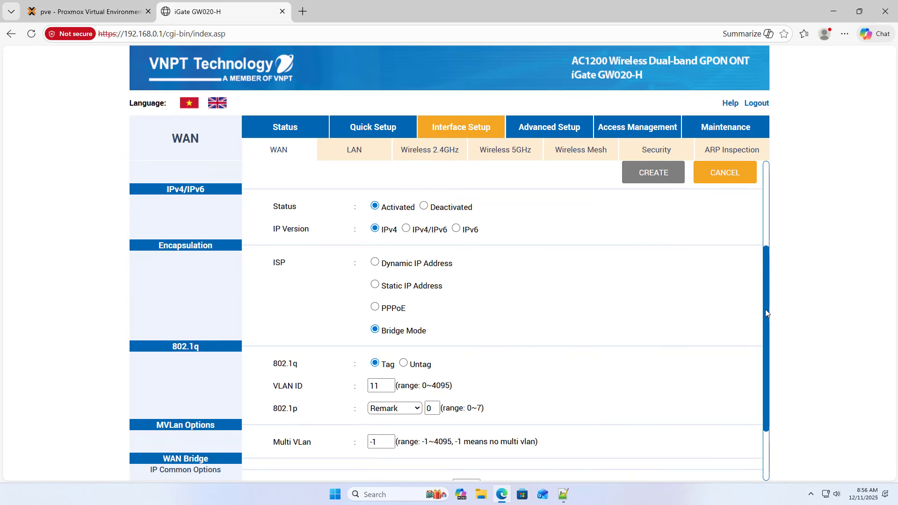
scroll(765, 310, "down", 3)
left_click(532, 446)
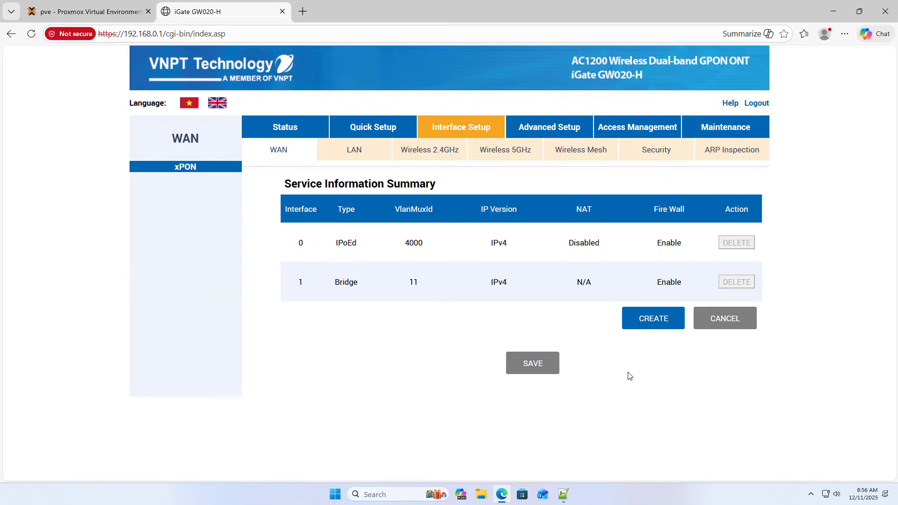
- Set the LAN DHCP server to Disabled and save the LAN settings
left_click(354, 154)
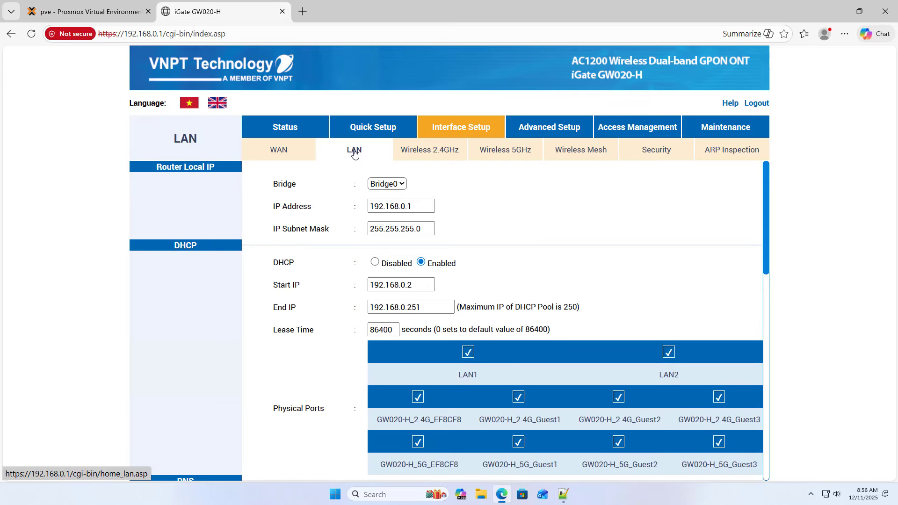
left_click(375, 261)
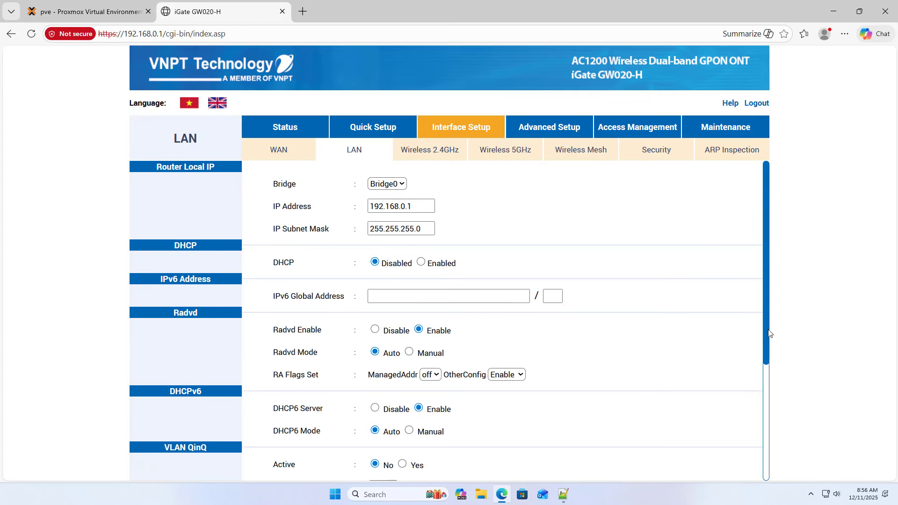
left_click_drag(764, 306, 694, 416)
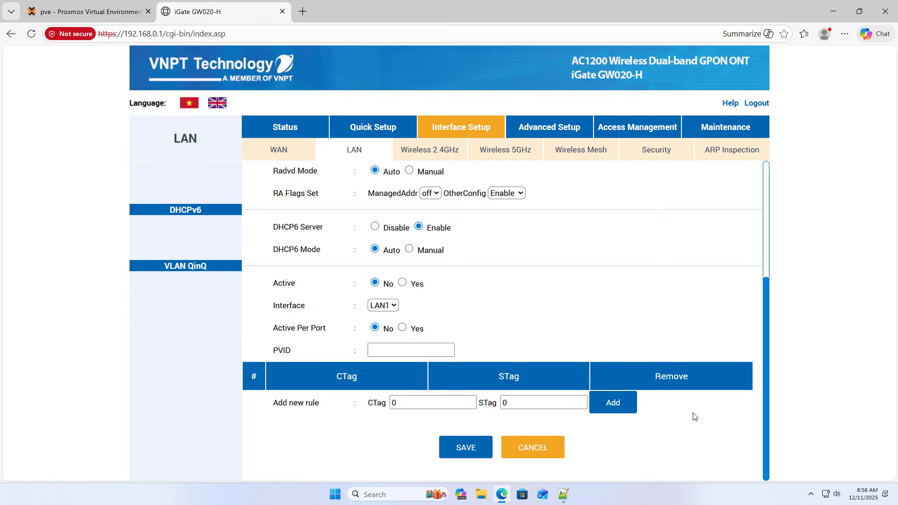
left_click(456, 454)
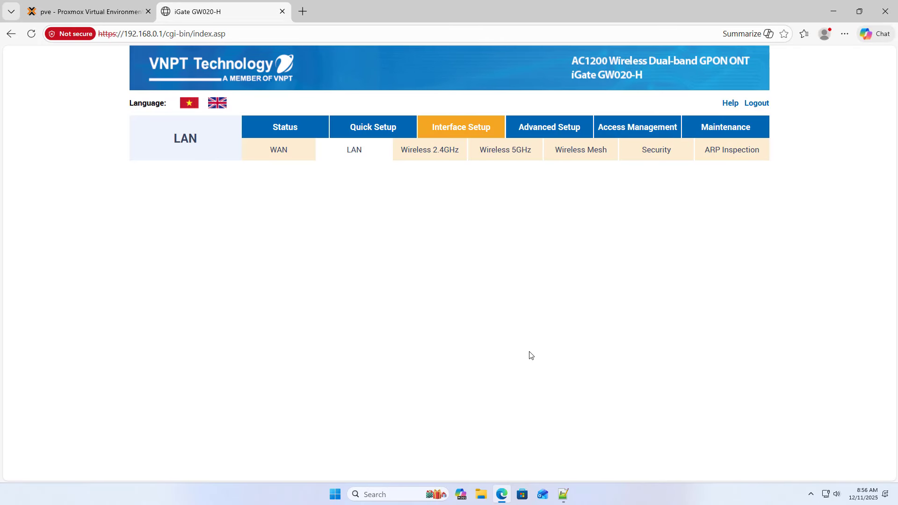
- Append ', Disable DHCP' to step 6 in opnsense.txt and save the file
left_click(564, 493)
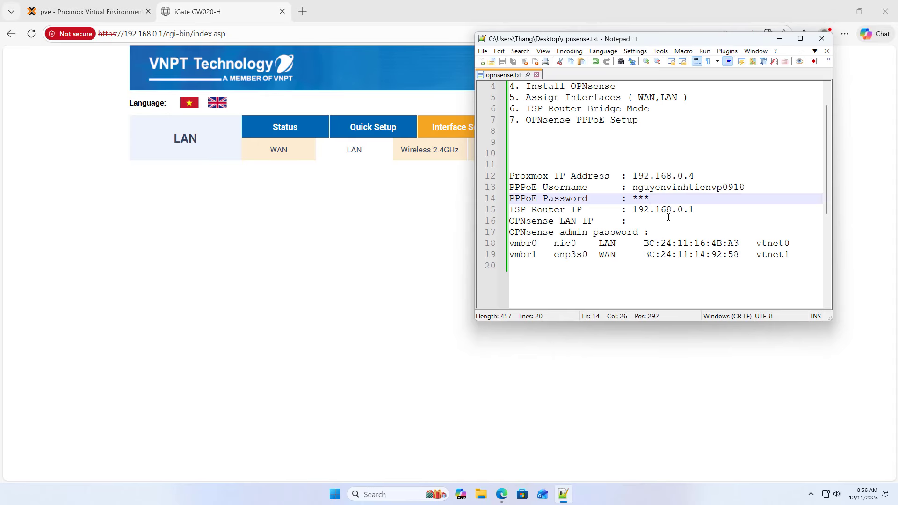
left_click(659, 110)
type(", ")
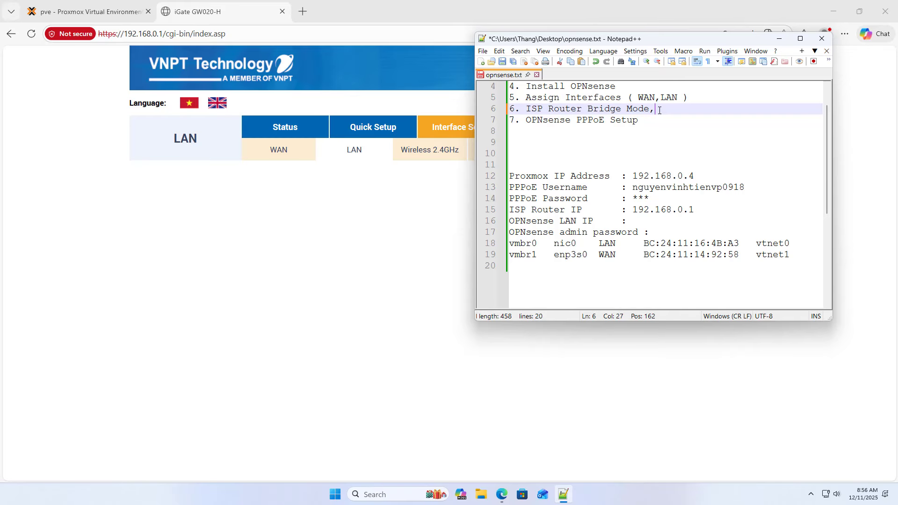
type("Disable DHCP")
left_click(502, 62)
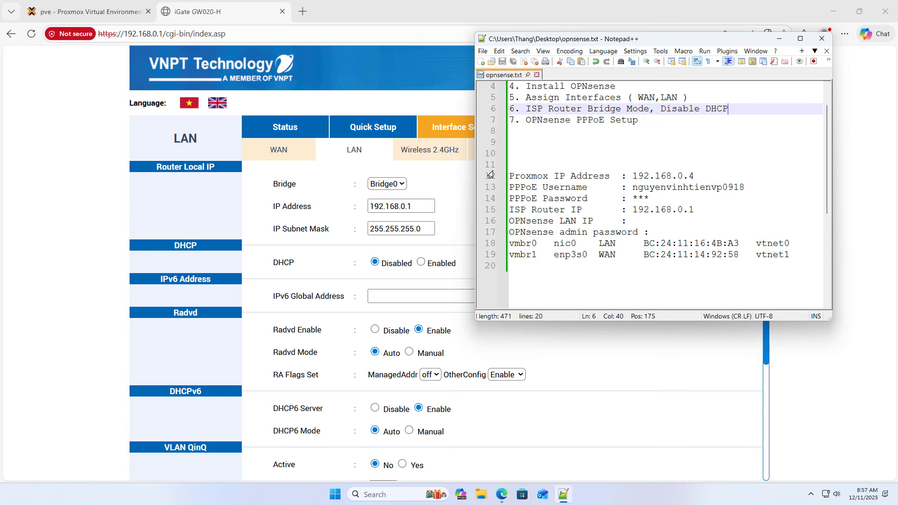
- Activate a new interface group under Interface Grouping containing WAN port 1 and LAN1
left_click(464, 181)
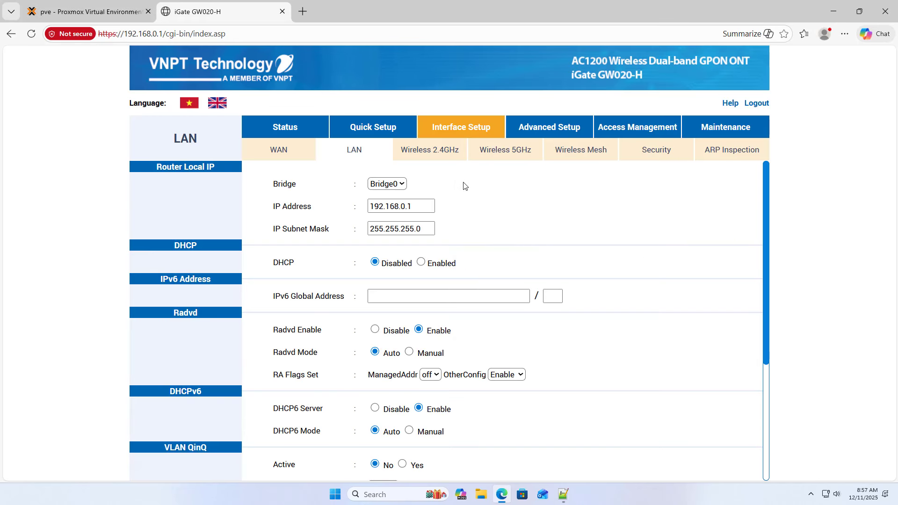
left_click(627, 134)
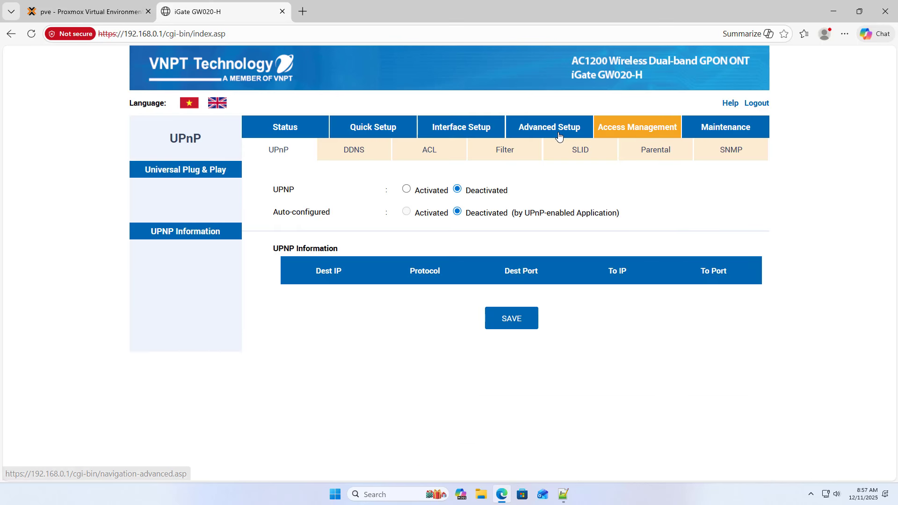
left_click(559, 136)
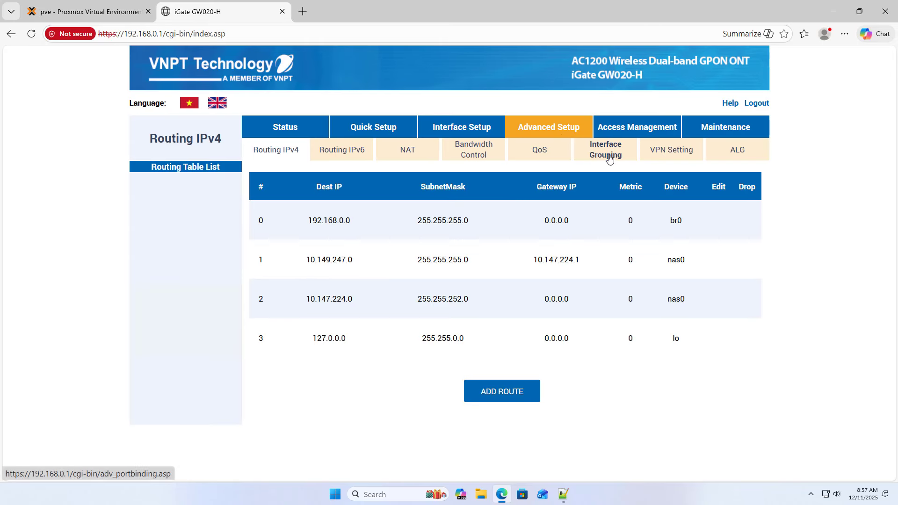
left_click(609, 159)
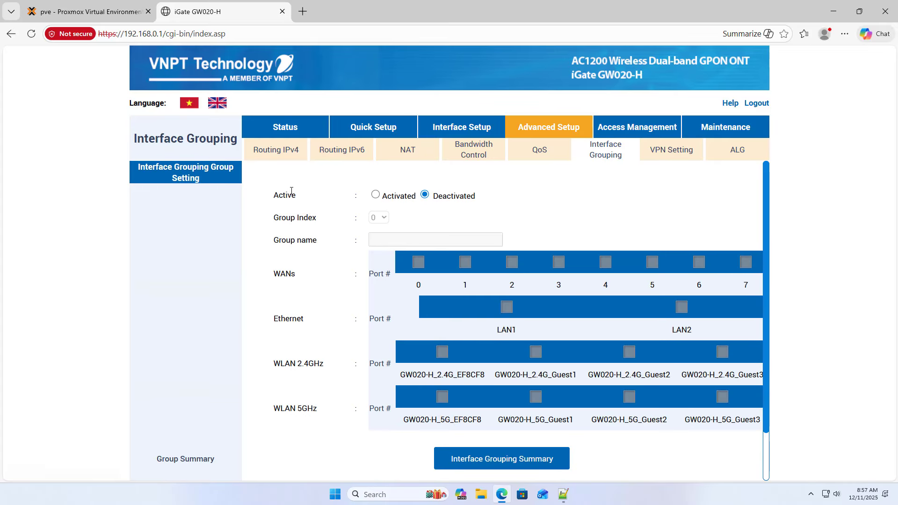
left_click(375, 195)
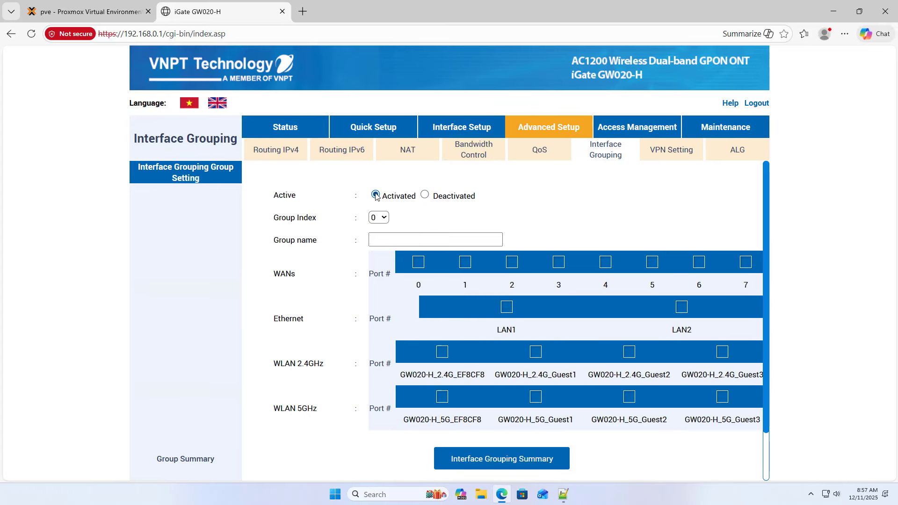
double_click(281, 276)
left_click(467, 267)
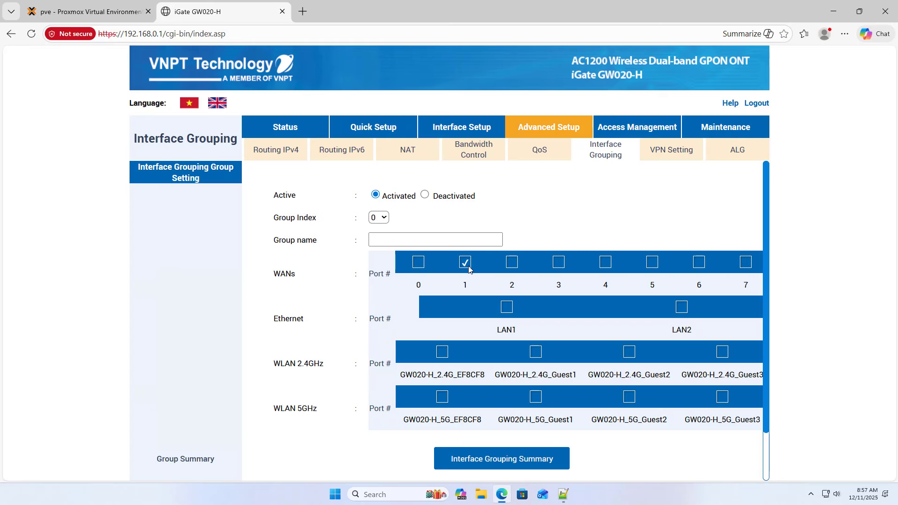
double_click(290, 320)
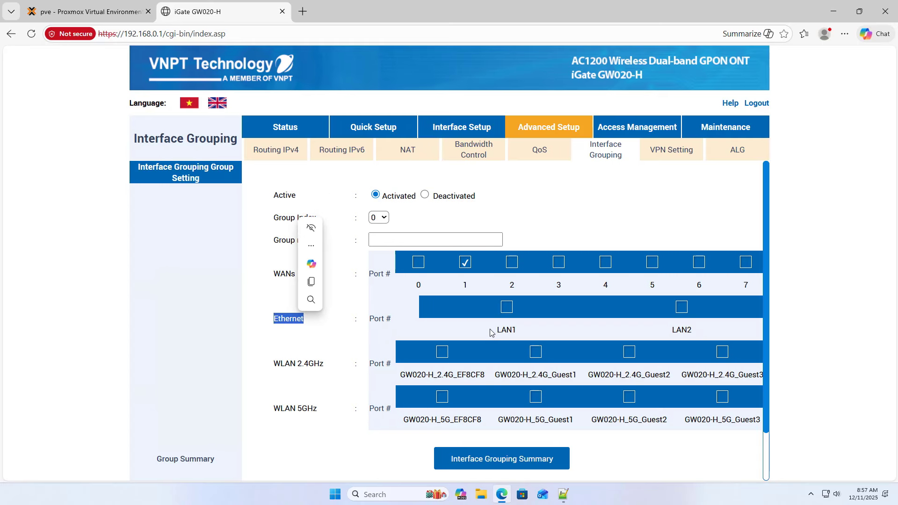
left_click(506, 307)
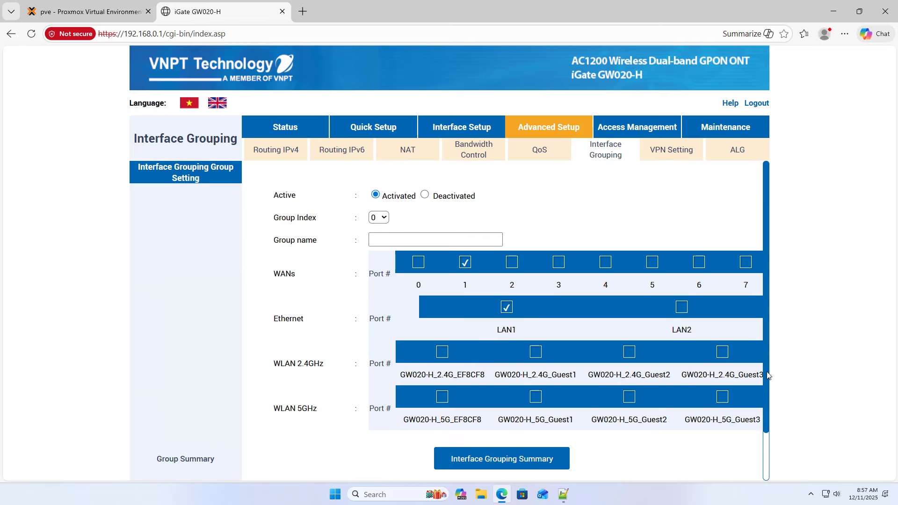
- Name the interface group g1 and save it
scroll(767, 373, "down", 1)
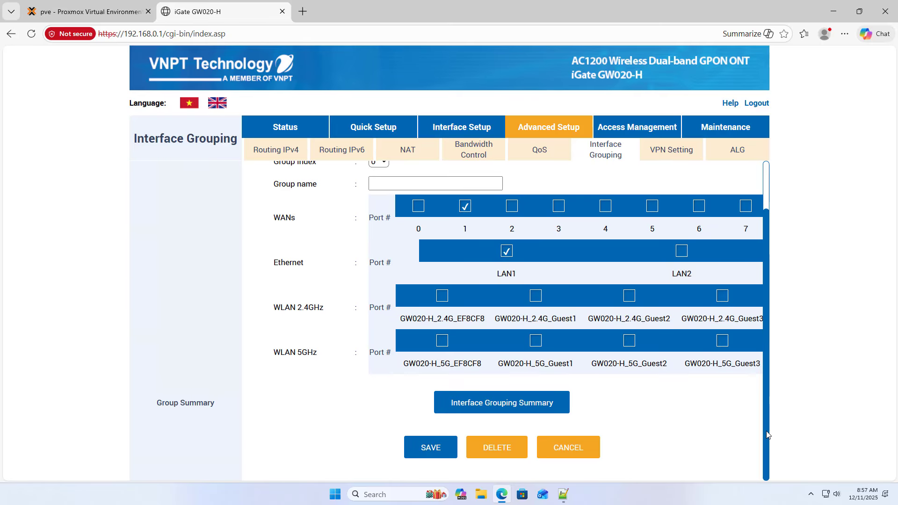
left_click(431, 452)
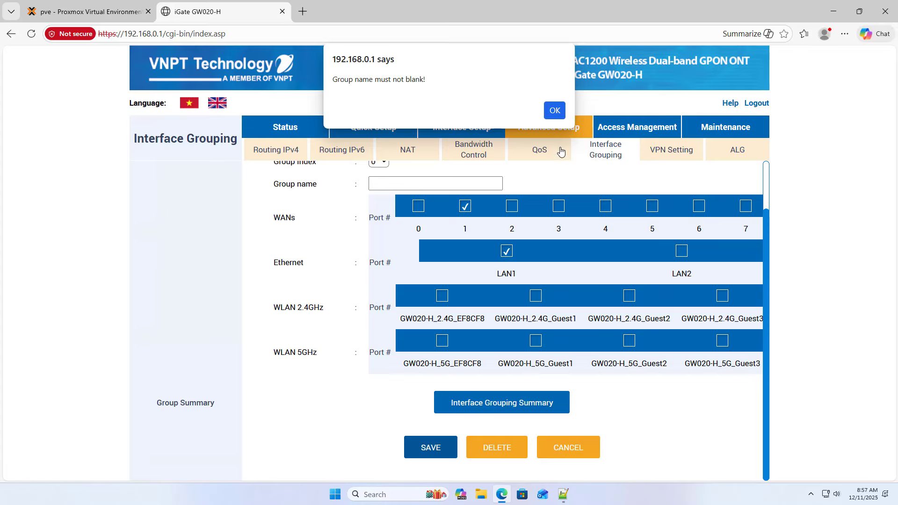
left_click(555, 112)
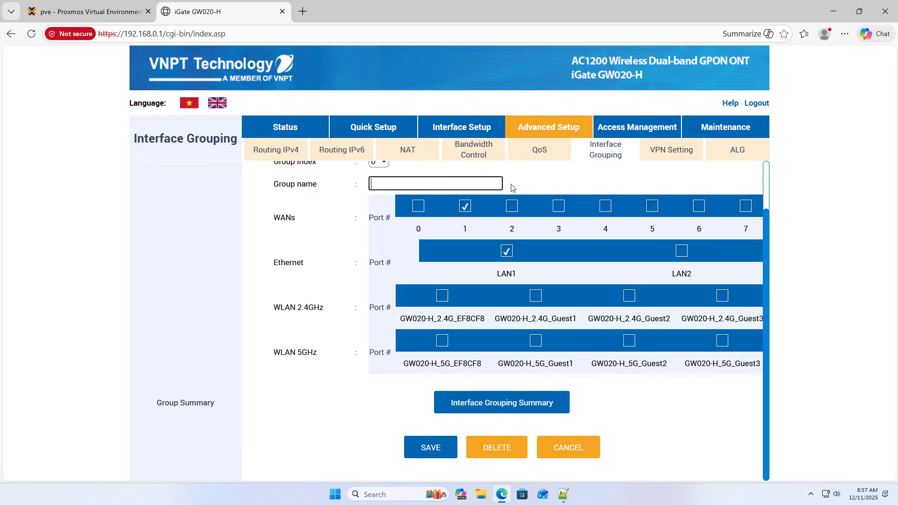
scroll(516, 187, "up", 1)
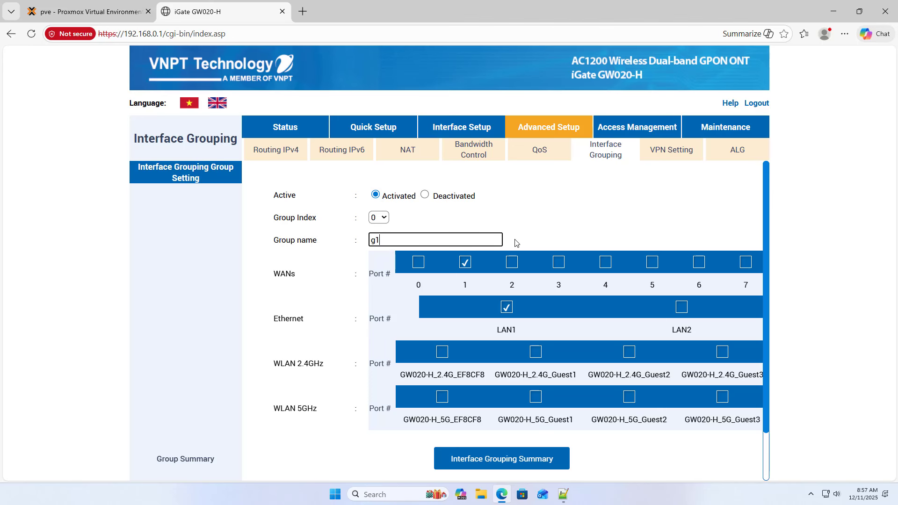
scroll(463, 290, "down", 2)
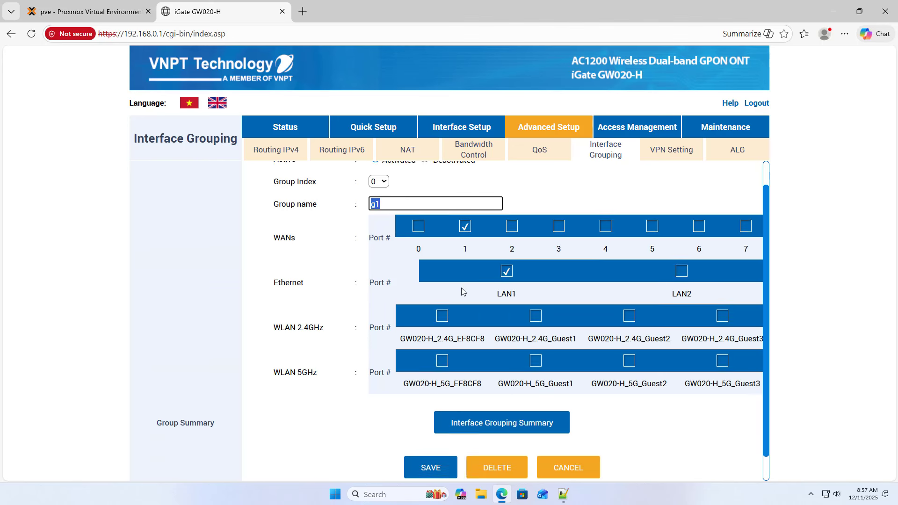
left_click(443, 451)
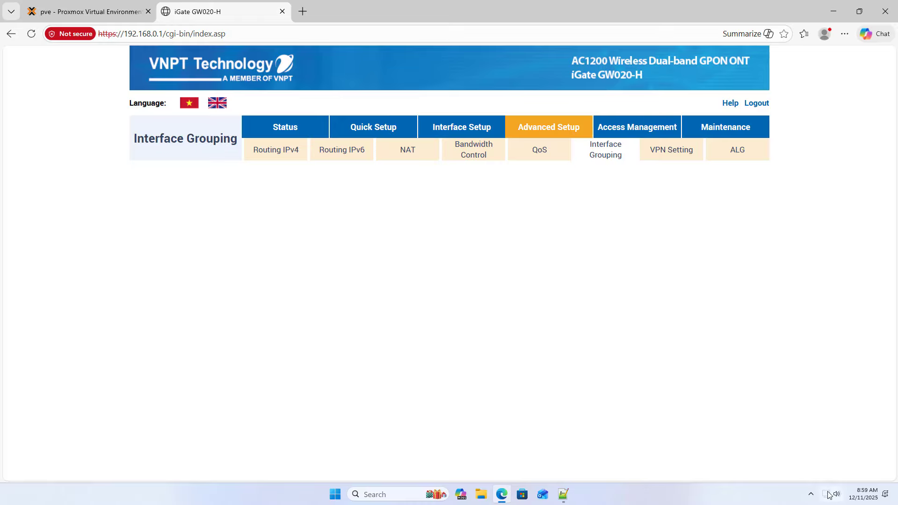
- Close the router page, open Network Connections with ncpa.cpl, and disable the Wi-Fi adapter
left_click(281, 11)
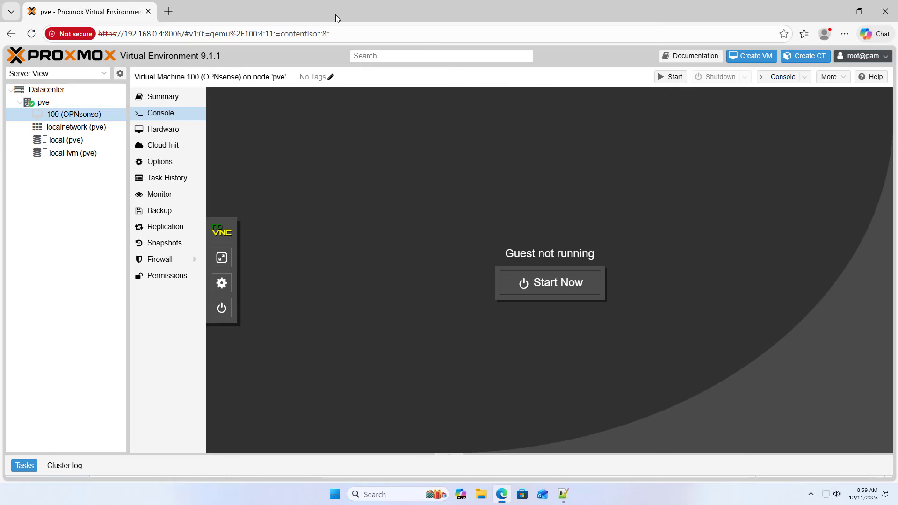
left_click(834, 14)
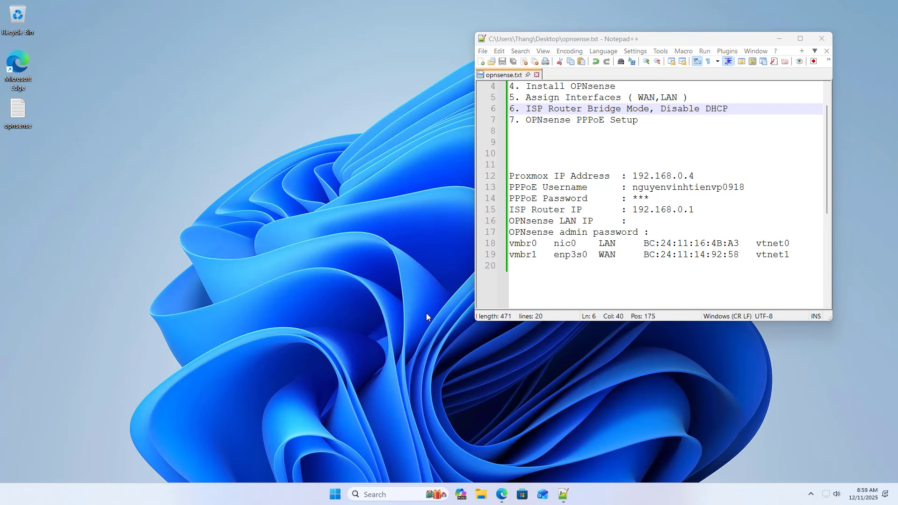
left_click(404, 495)
type("n")
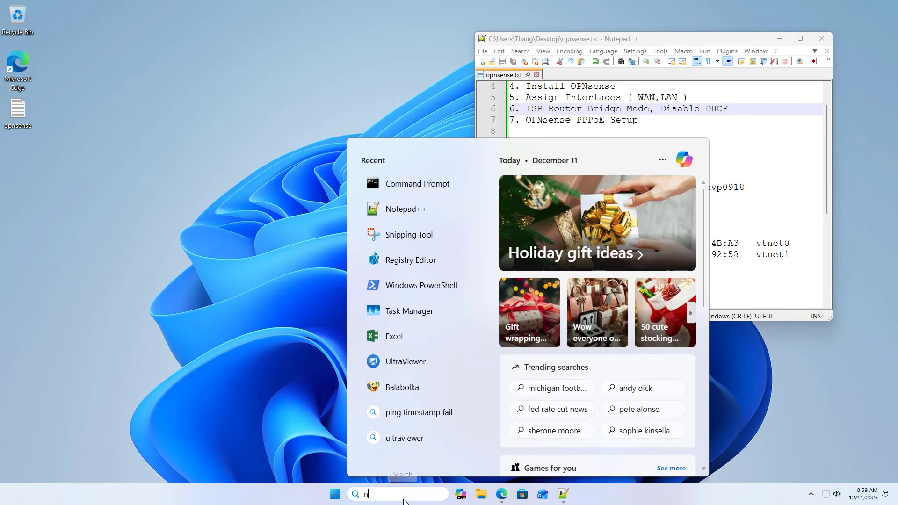
type("cpa")
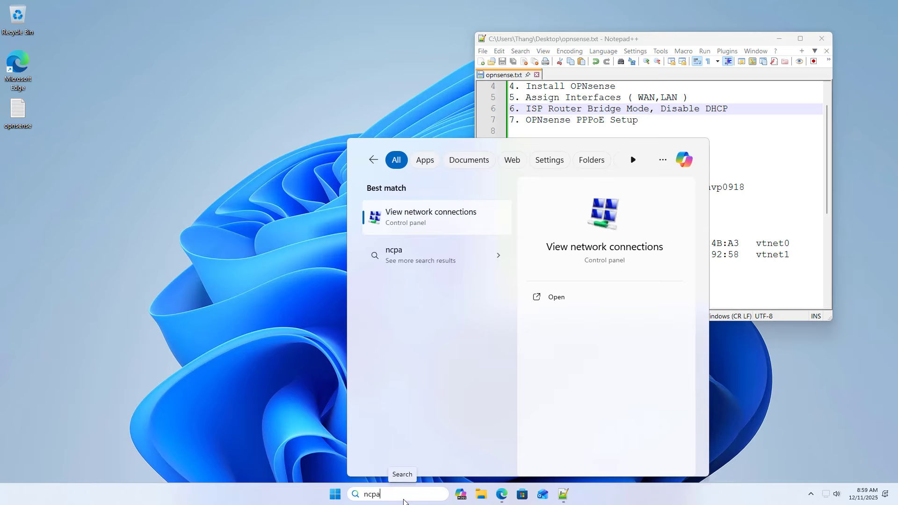
type(".cpl")
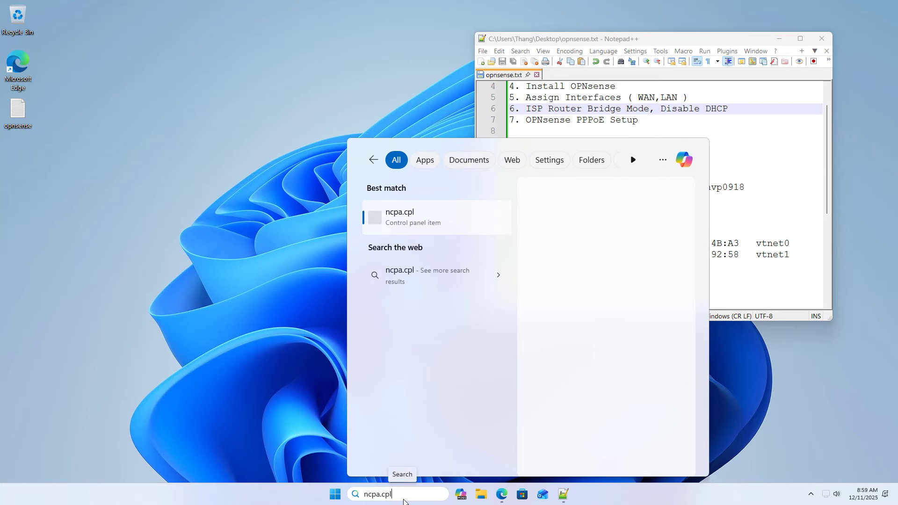
key("Return")
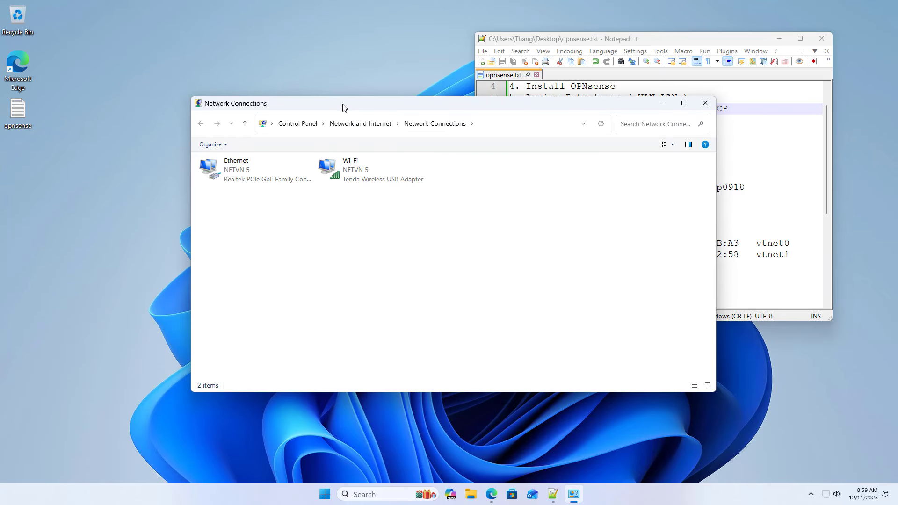
left_click_drag(344, 106, 231, 108)
right_click(236, 185)
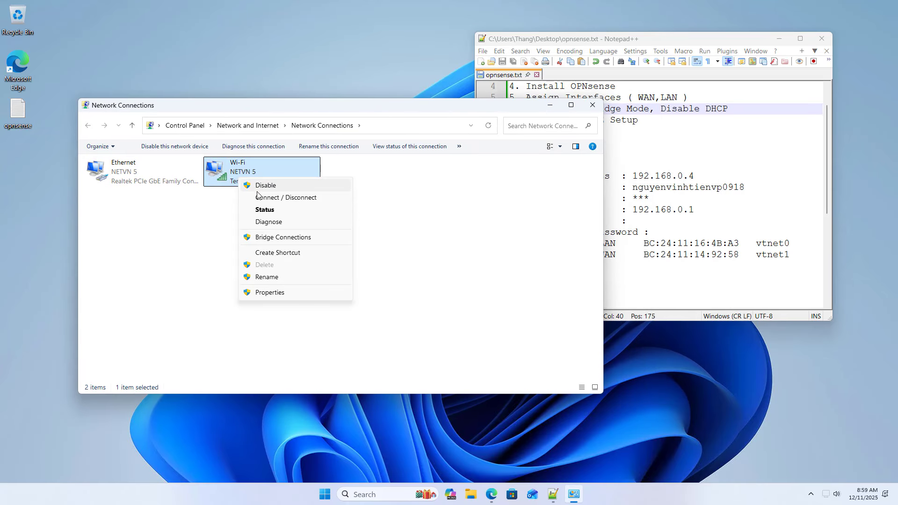
left_click(257, 191)
- Give Ethernet static IPv4 192.168.0.55/255.255.255.0, gateway 192.168.0.1, DNS 8.8.8.8 and 1.1.1.1
left_click(136, 168)
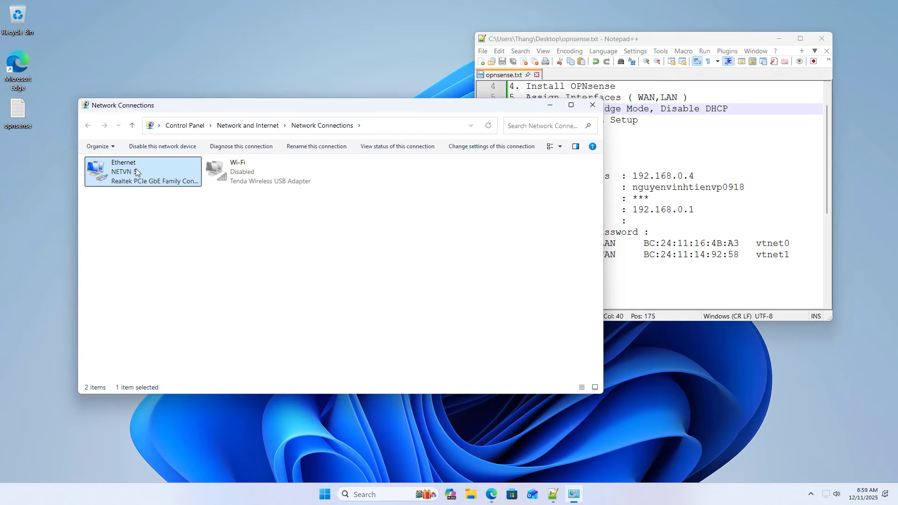
right_click(139, 171)
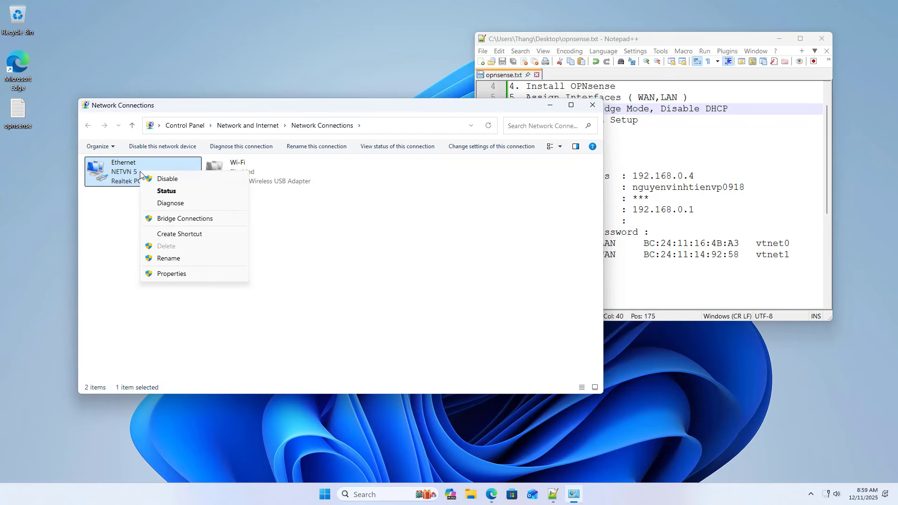
left_click(164, 275)
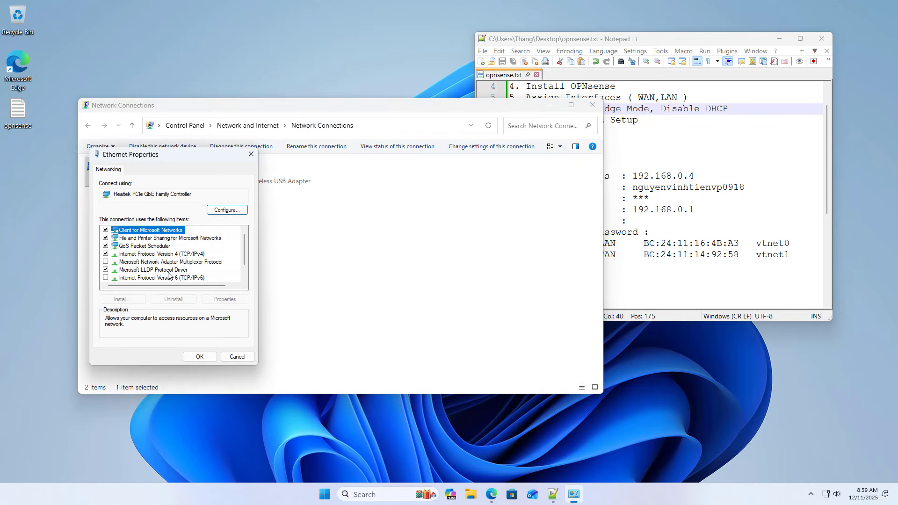
double_click(183, 255)
left_click(183, 258)
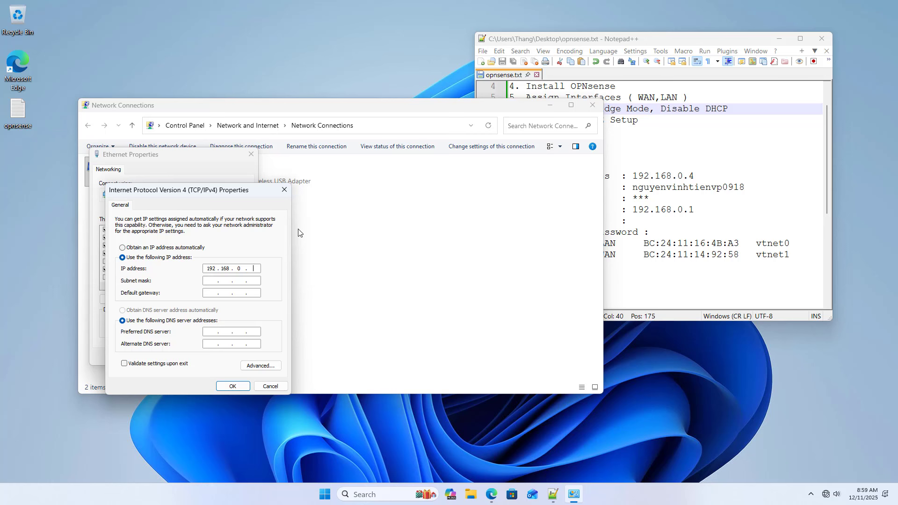
type("55")
key("Tab")
type("1")
key("Tab")
left_click(233, 386)
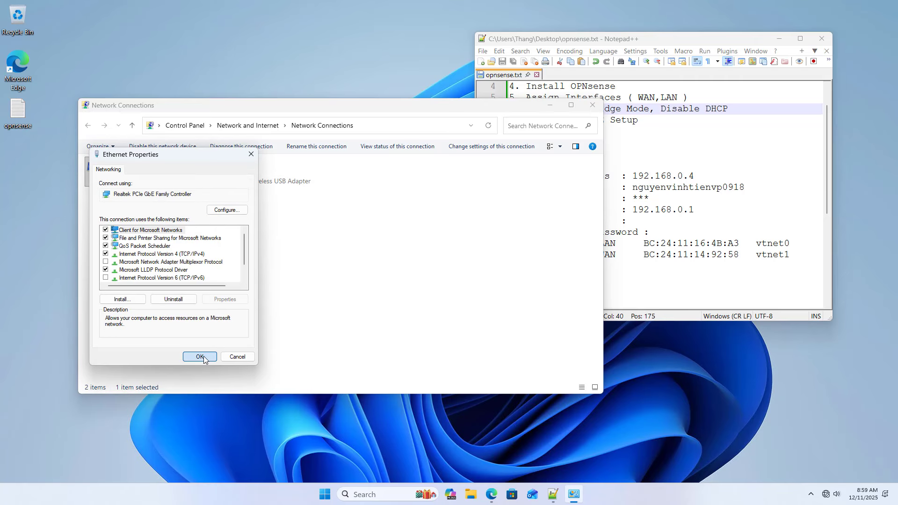
left_click(203, 359)
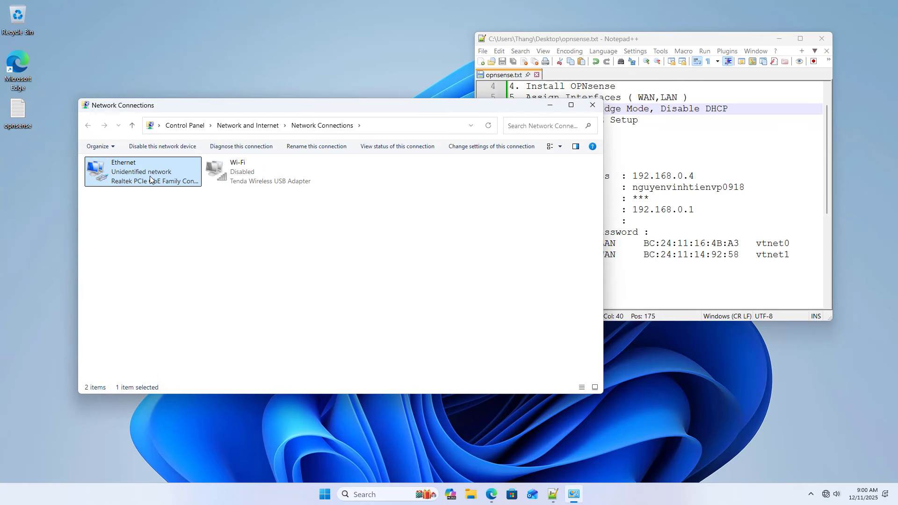
- Reload the VM 100 console, start the OPNsense VM, and watch it boot full screen
left_click(492, 483)
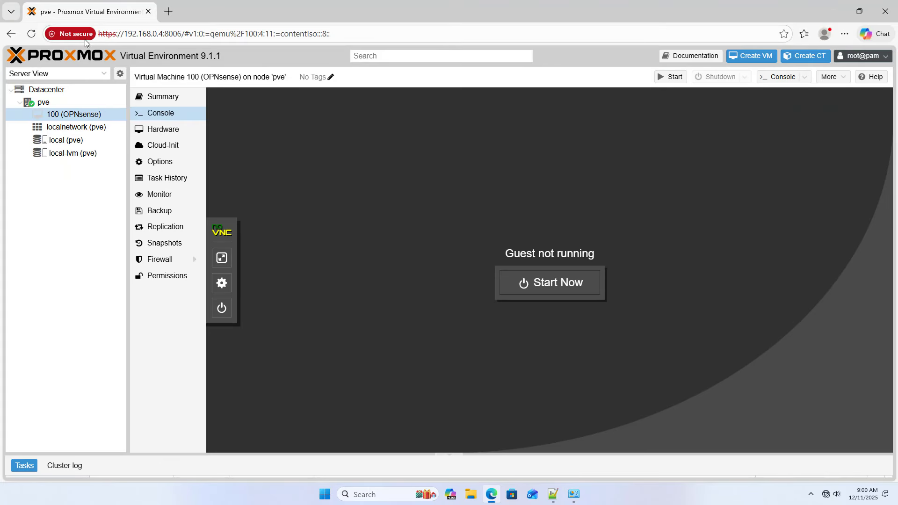
left_click(30, 37)
left_click(542, 286)
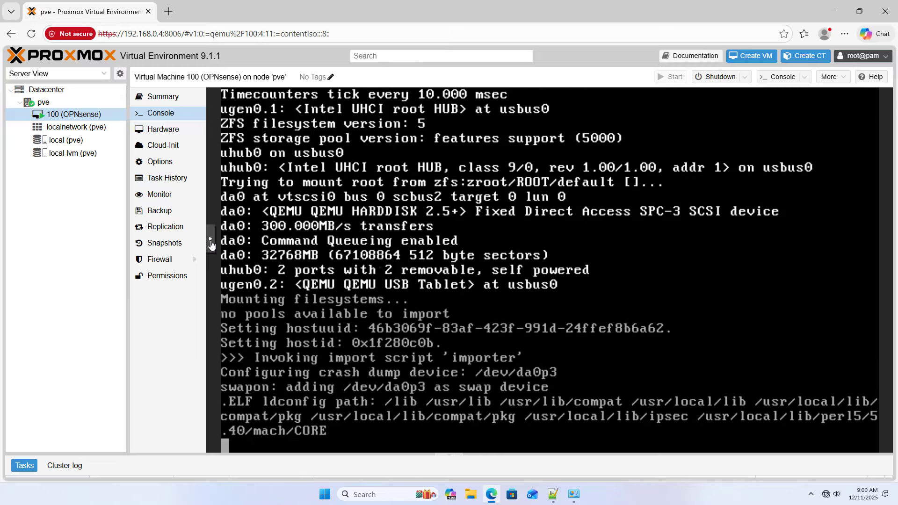
left_click(210, 243)
left_click(225, 272)
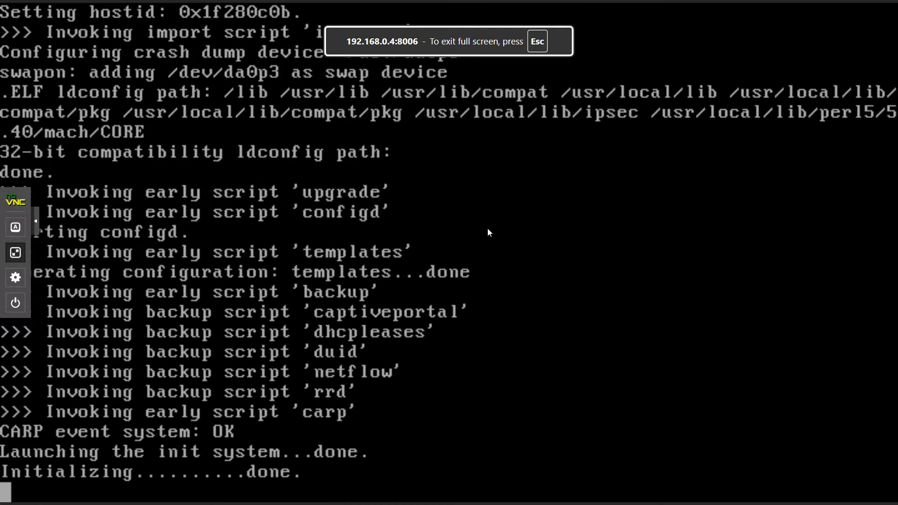
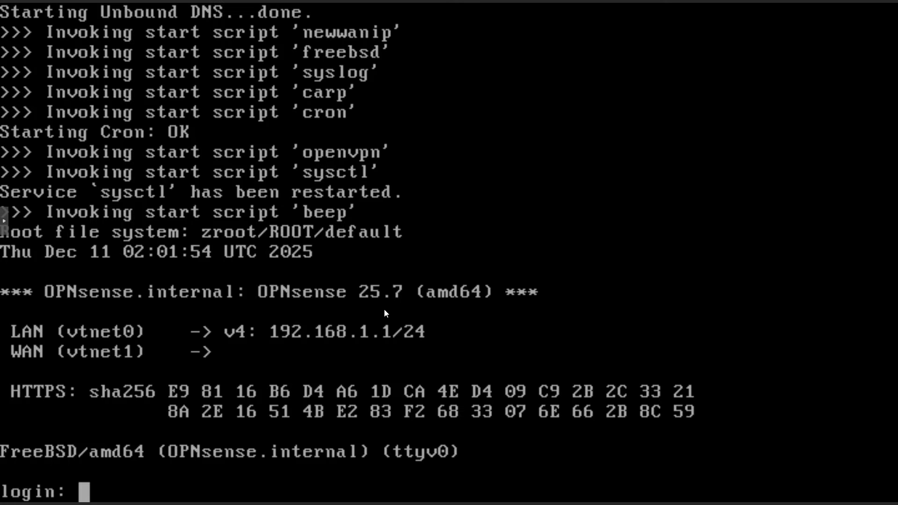
- Exit the full-screen console, then note LAN IP 192.168.1.1 on line 16 of the setup notes and save
left_click(6, 220)
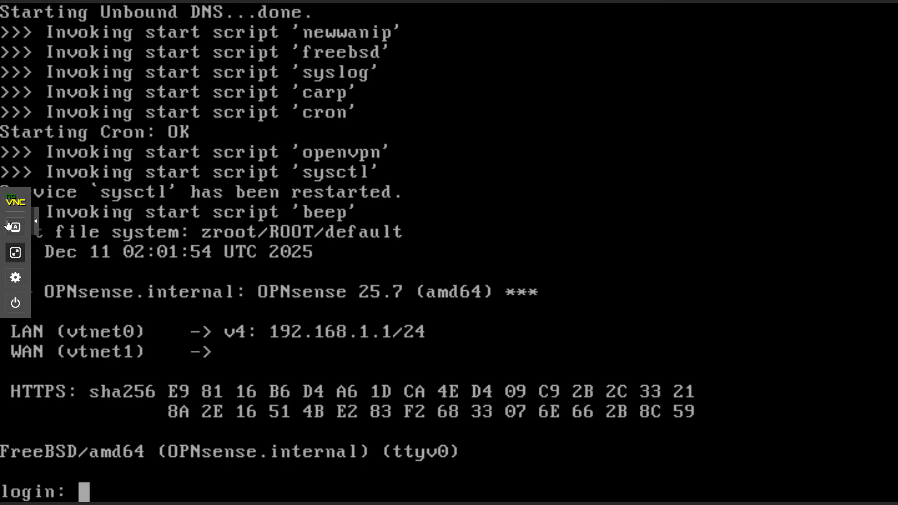
left_click(16, 254)
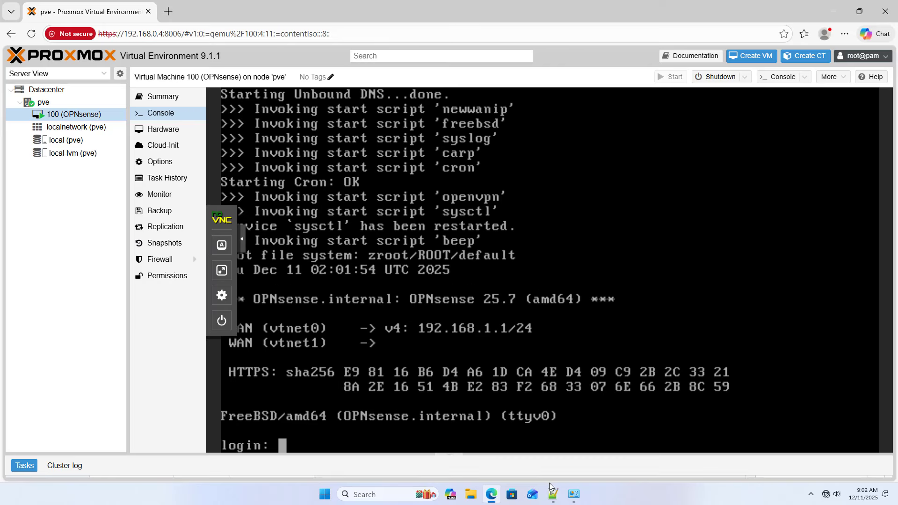
left_click(553, 496)
left_click(729, 221)
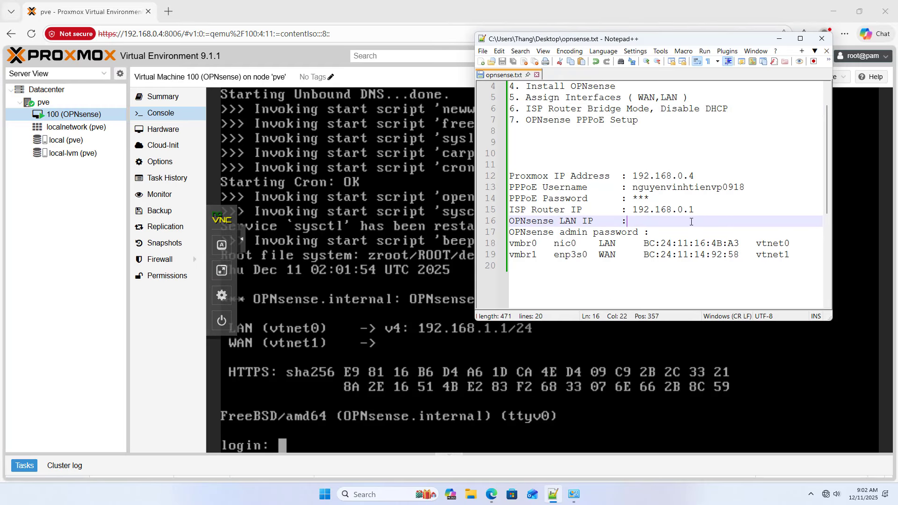
type("192.168.1.1")
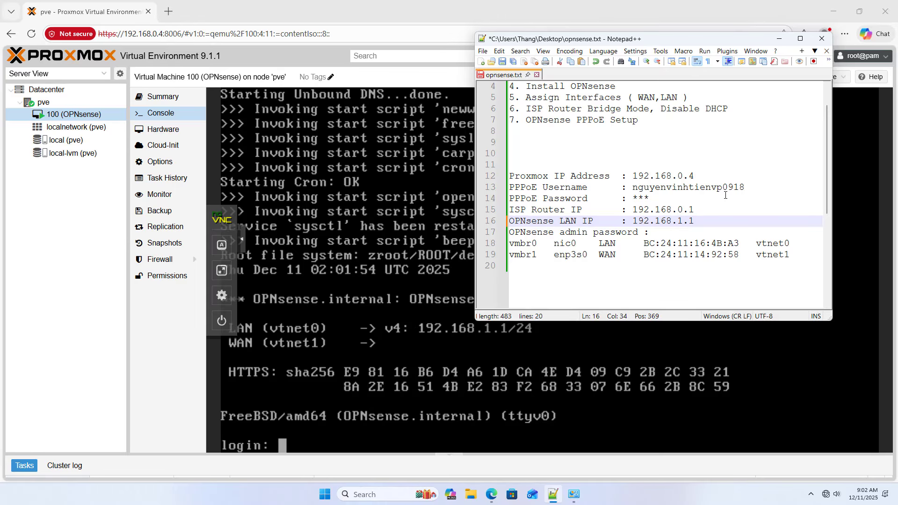
left_click_drag(634, 221, 695, 221)
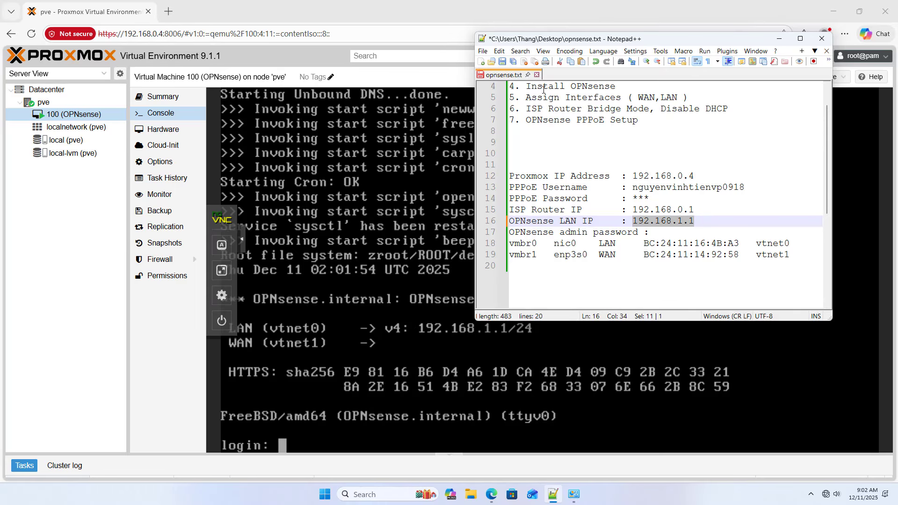
left_click(503, 63)
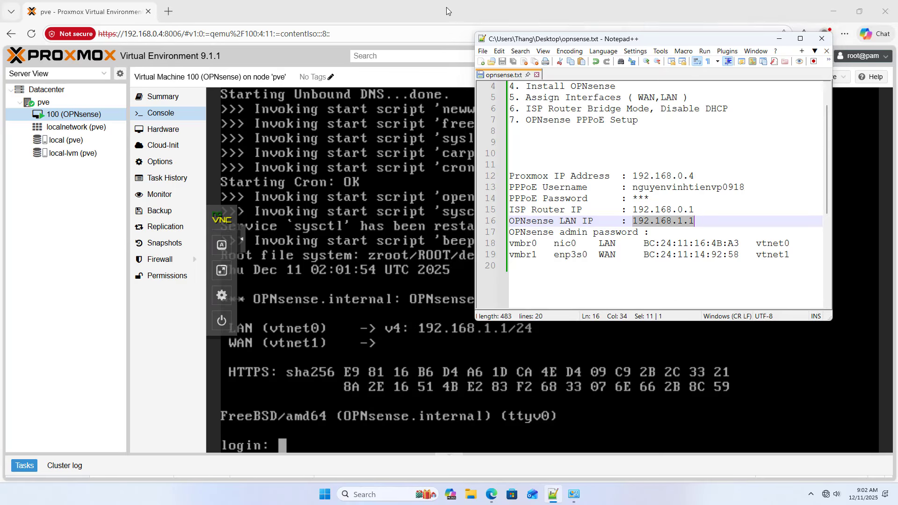
left_click(447, 8)
- Configure Ethernet IPv4 statically as 192.168.1.55/24 with gateway 192.168.1.1 and DNS 8.8.8.8, 1.1.1.1
left_click(574, 495)
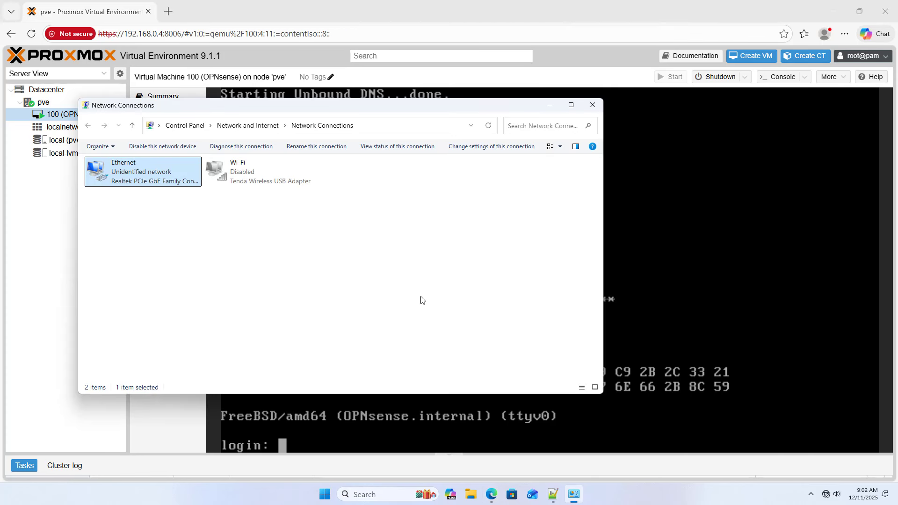
right_click(144, 175)
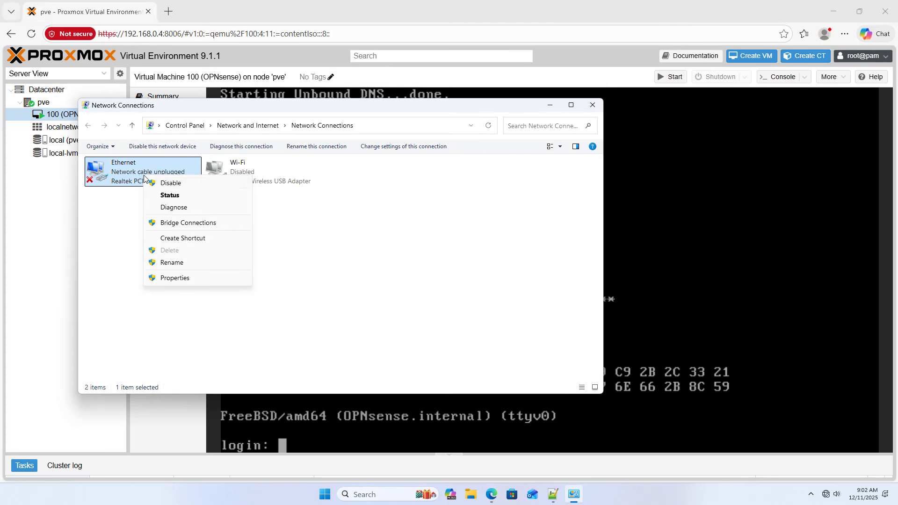
left_click(172, 278)
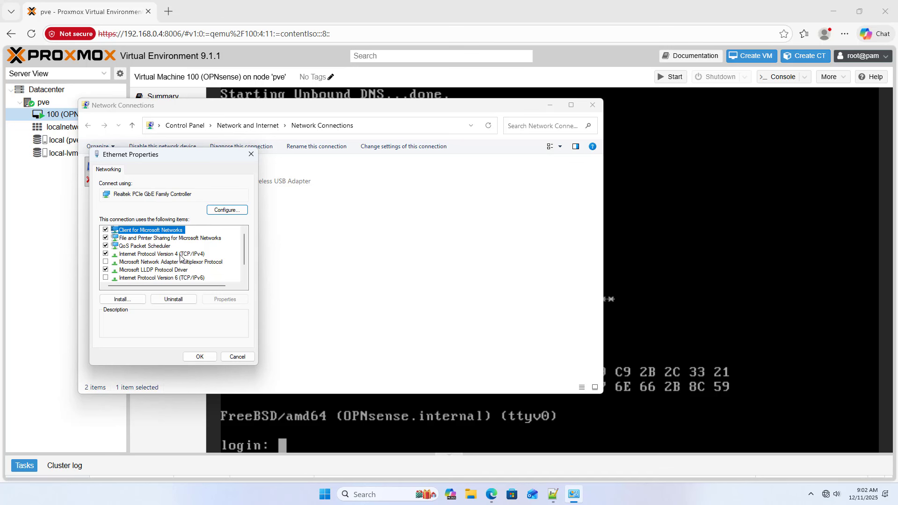
double_click(181, 254)
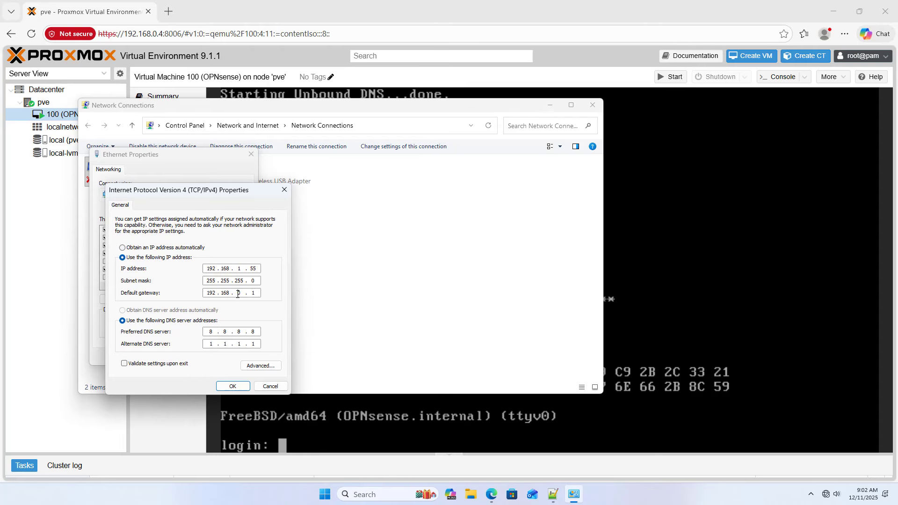
left_click(233, 386)
left_click(206, 358)
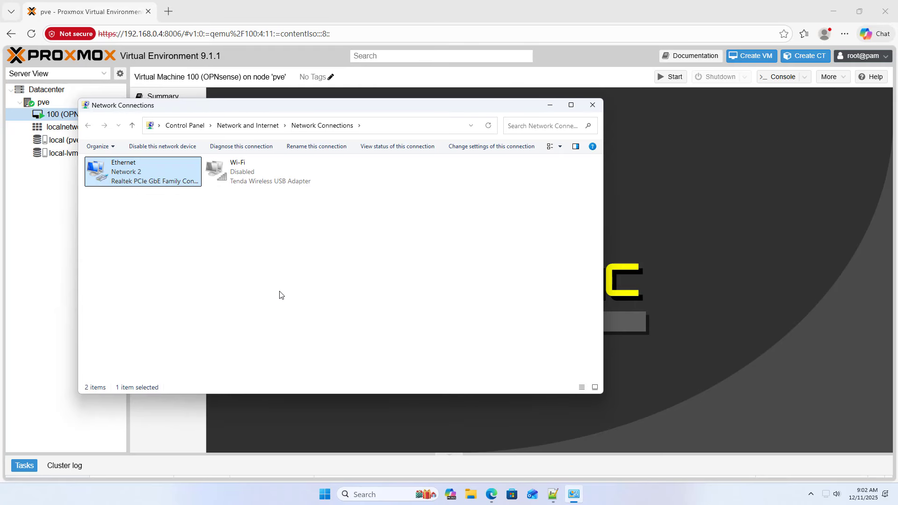
left_click(168, 12)
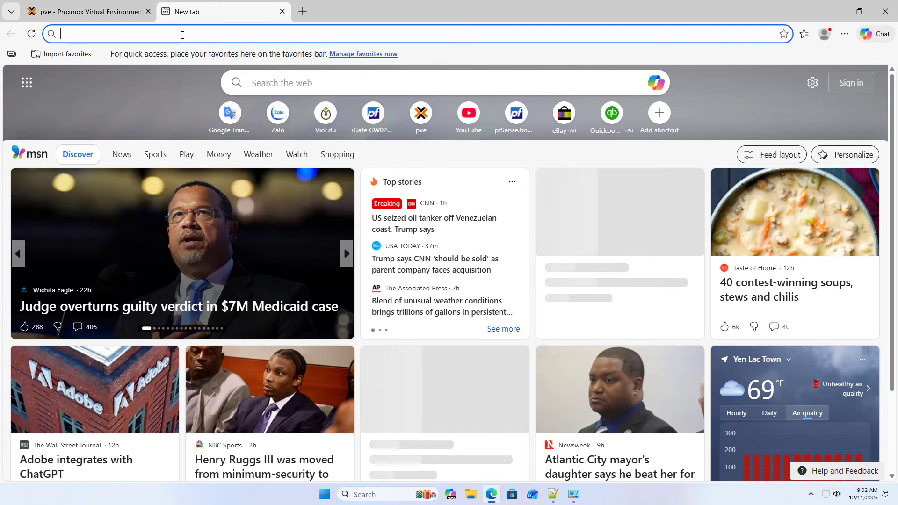
type("192.168.1")
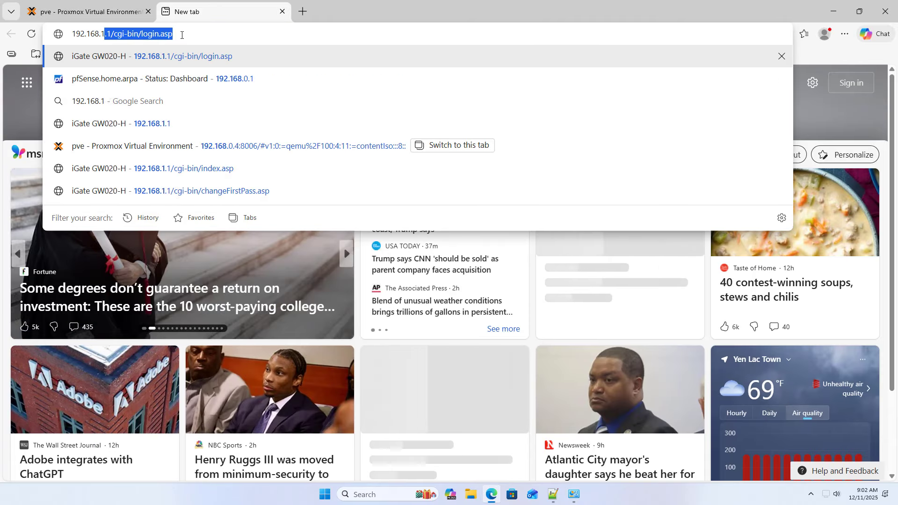
type(".1")
key("Return")
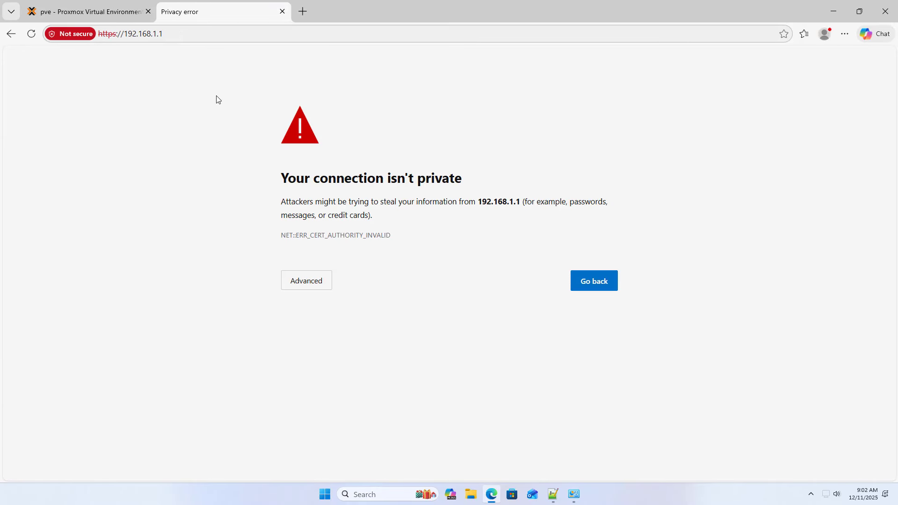
left_click(307, 283)
left_click(323, 368)
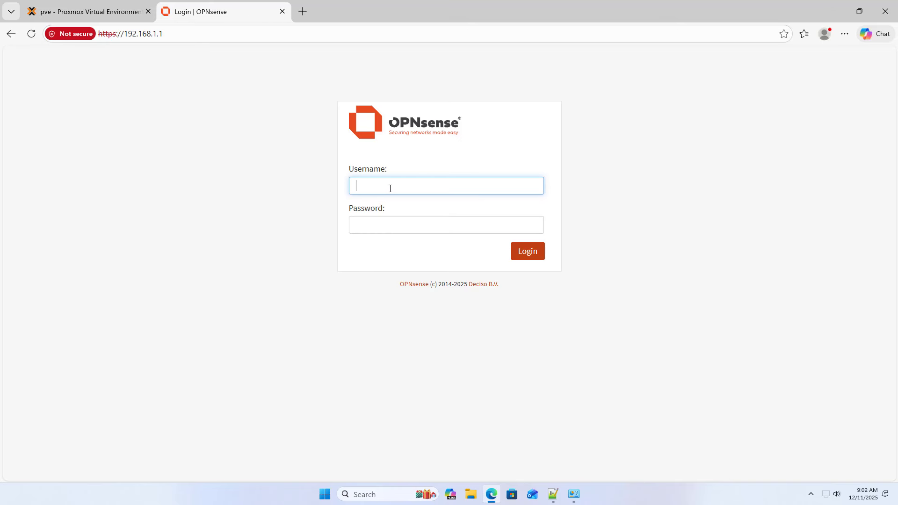
- Attempt a login with username admin and the password, checking the typed password
type("admin")
key("Tab")
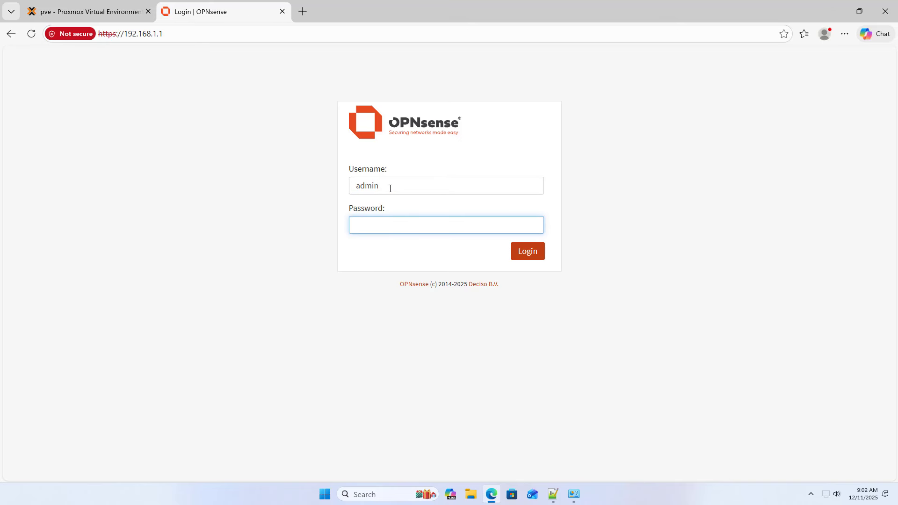
type("••")
left_click(530, 226)
left_click_drag(436, 231, 349, 229)
left_click(526, 256)
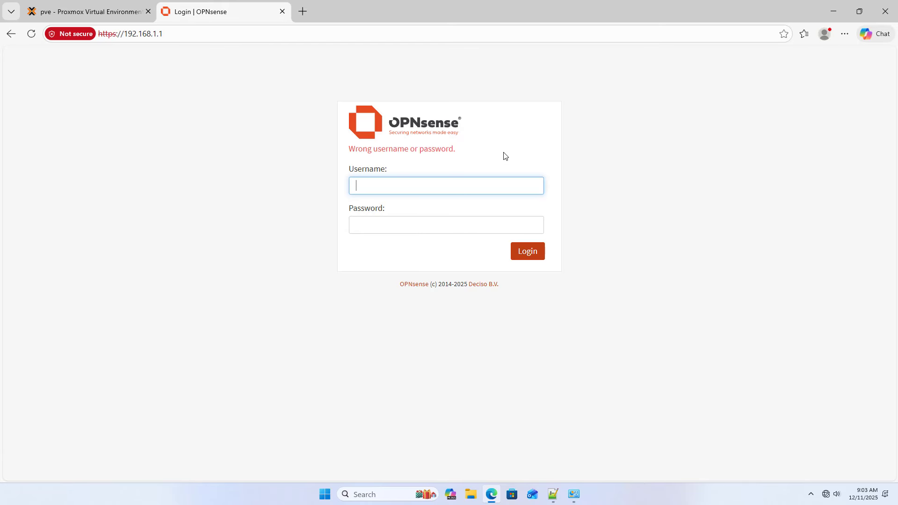
- Log in again with the root account's password
key("Tab")
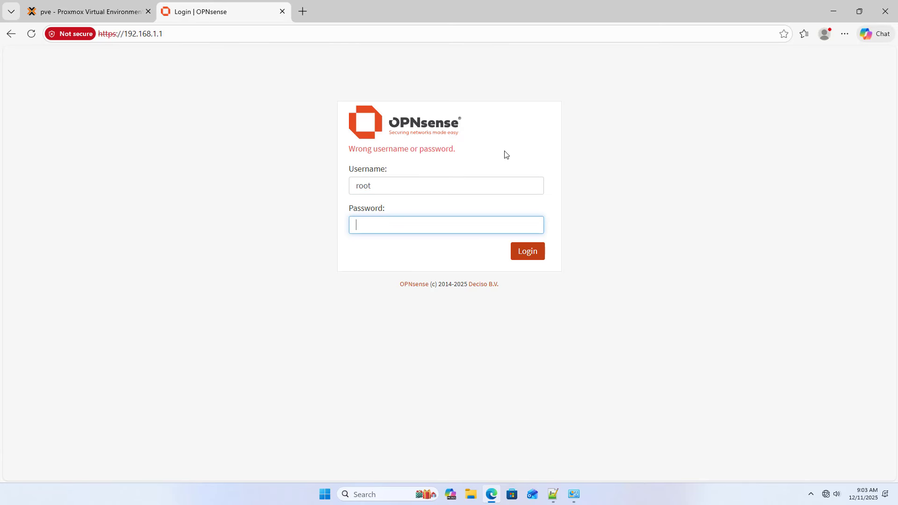
type("op")
left_click(531, 226)
left_click(527, 251)
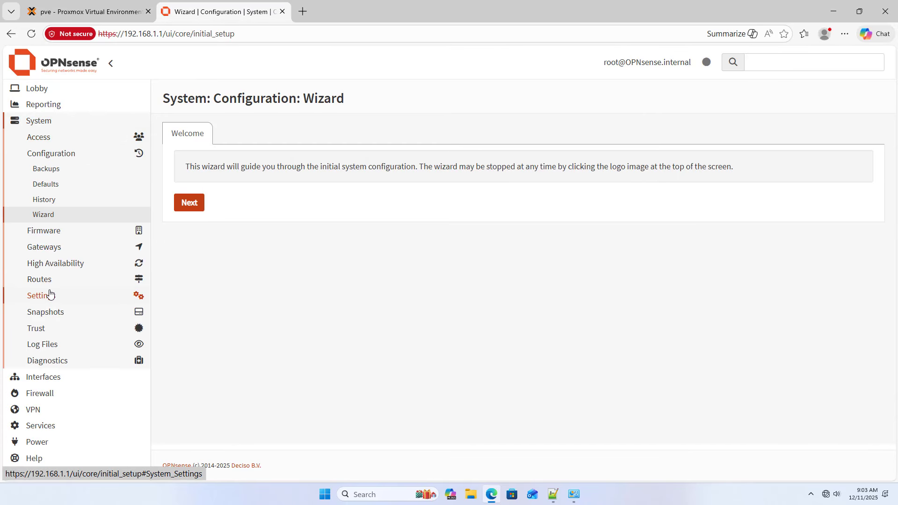
- Change the LAN interface's IPv4 address to 192.168.0.1 and copy it
left_click(51, 378)
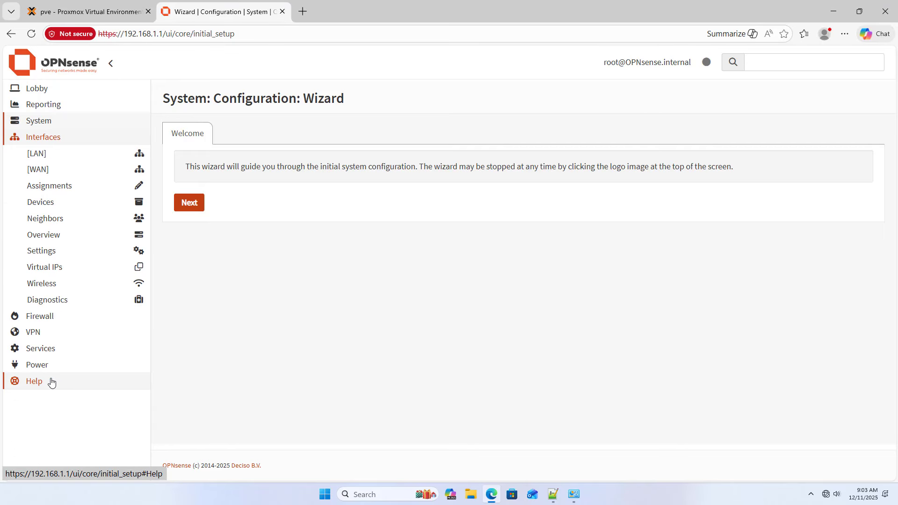
left_click(31, 156)
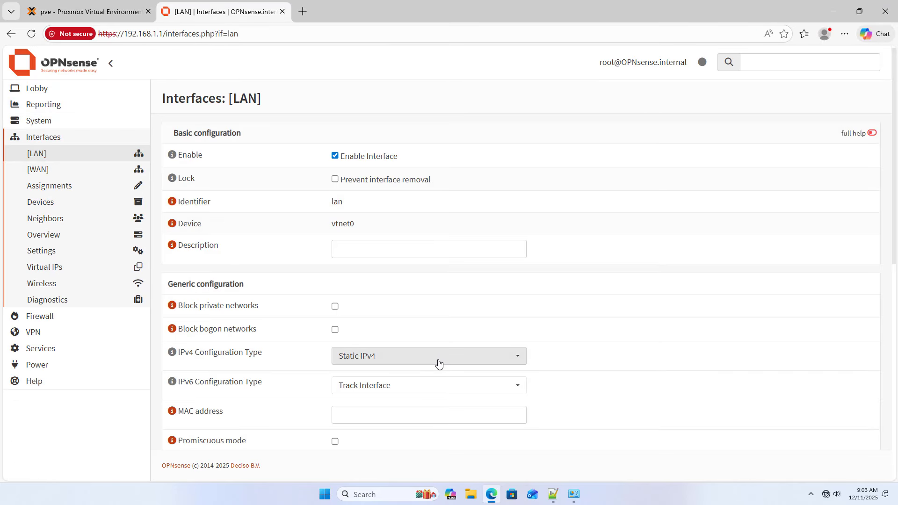
scroll(435, 361, "down", 7)
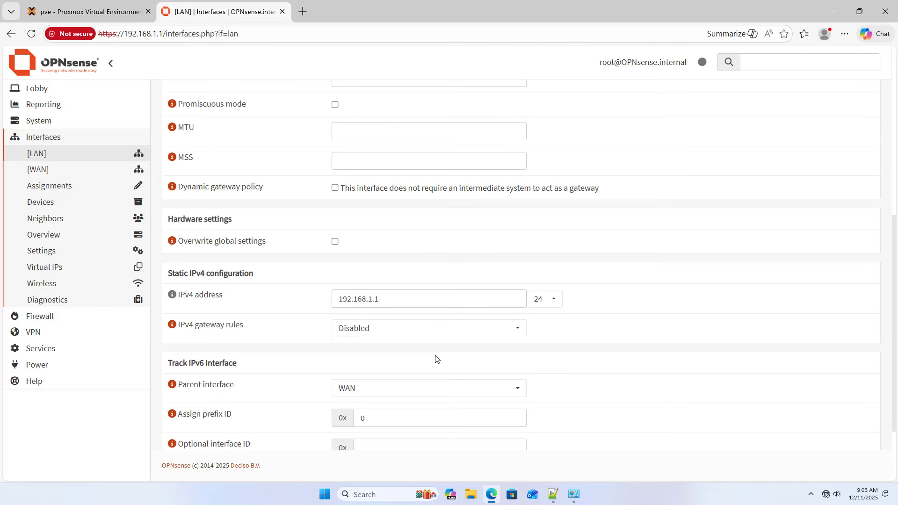
left_click(369, 297)
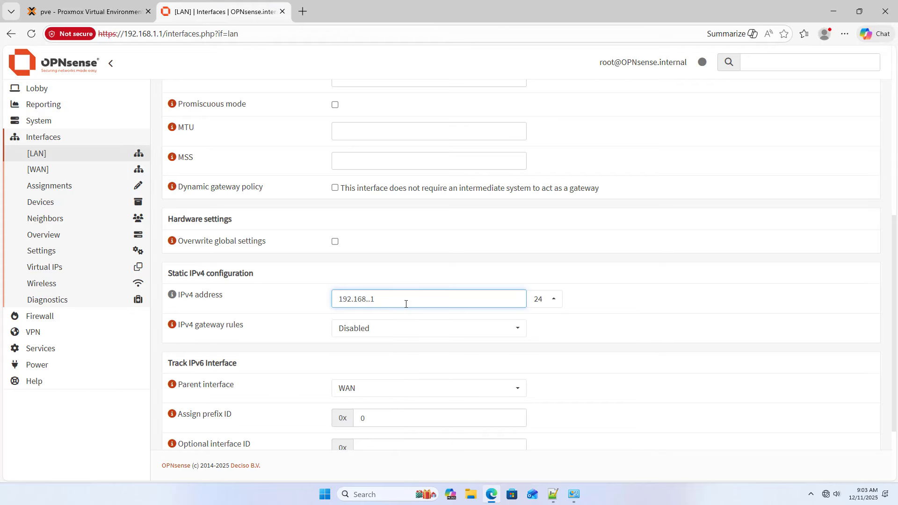
type("0")
left_click_drag(396, 301, 340, 300)
right_click(356, 302)
left_click(395, 128)
- Update the noted LAN IP in the setup notes to 192.168.0.1
left_click(553, 491)
left_click(683, 221)
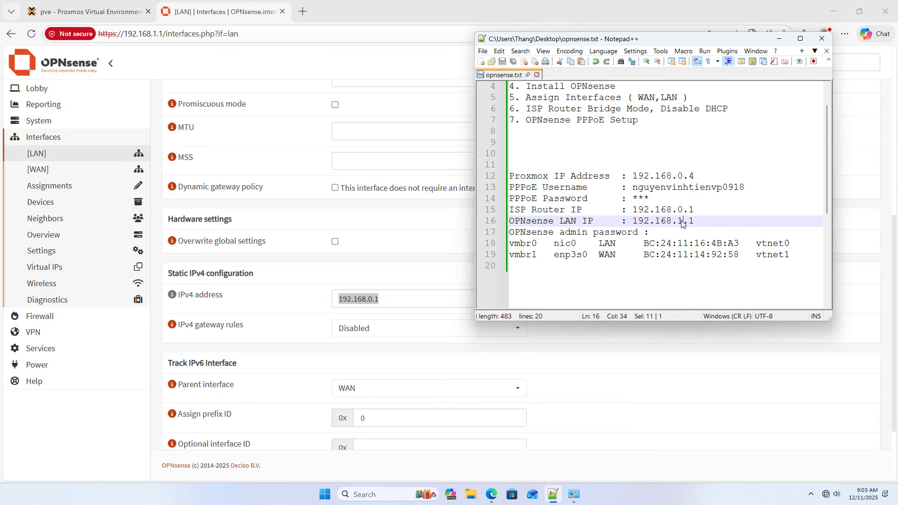
left_click_drag(682, 221, 634, 221)
type("0")
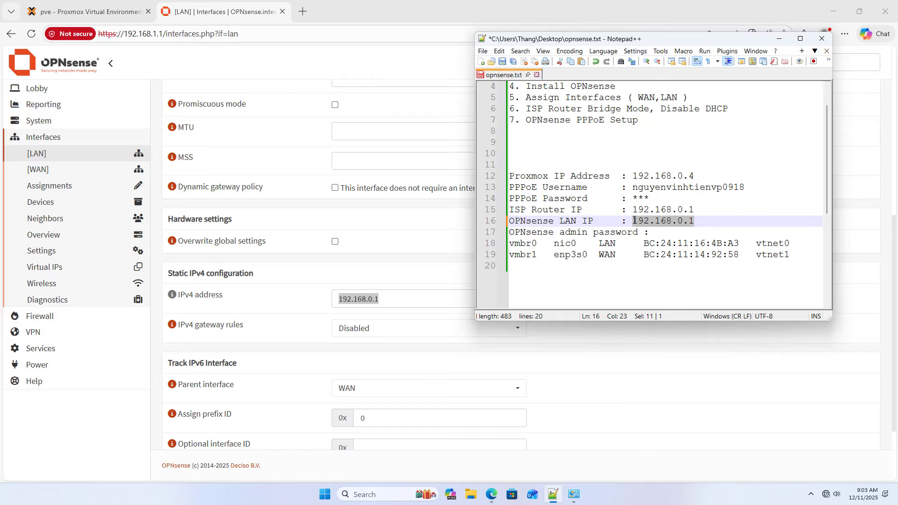
left_click(695, 212)
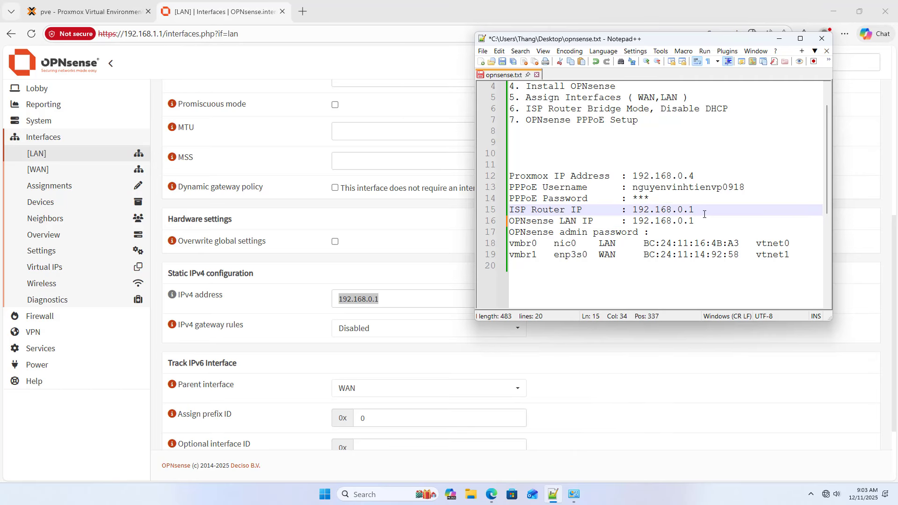
- Save the LAN interface settings and apply the changes
left_click(603, 405)
scroll(607, 372, "down", 2)
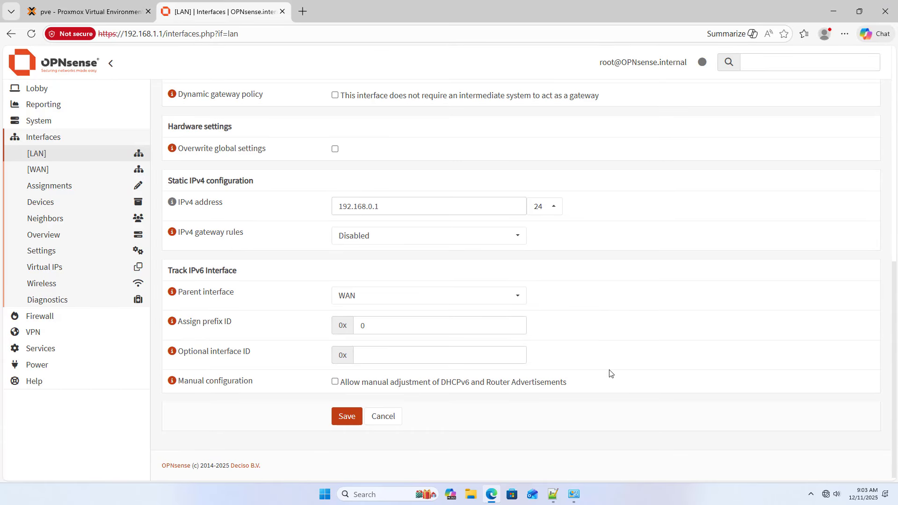
left_click(350, 416)
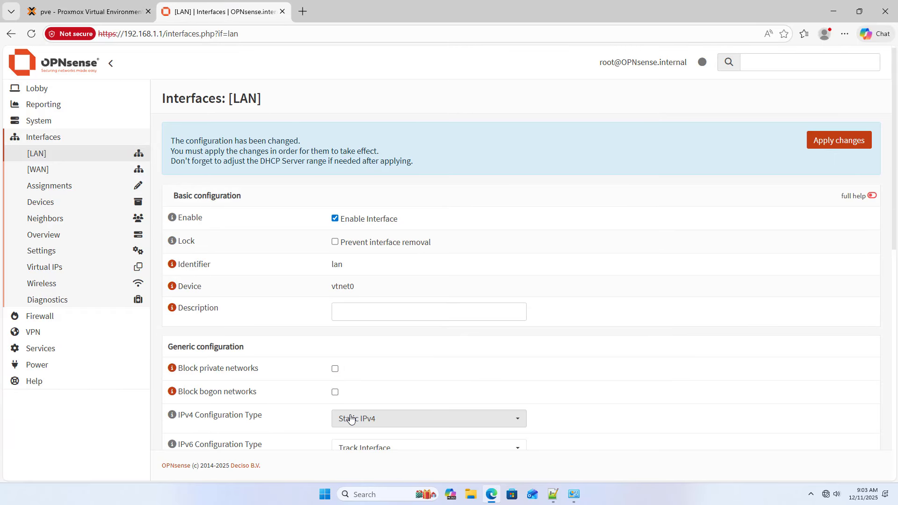
left_click(849, 149)
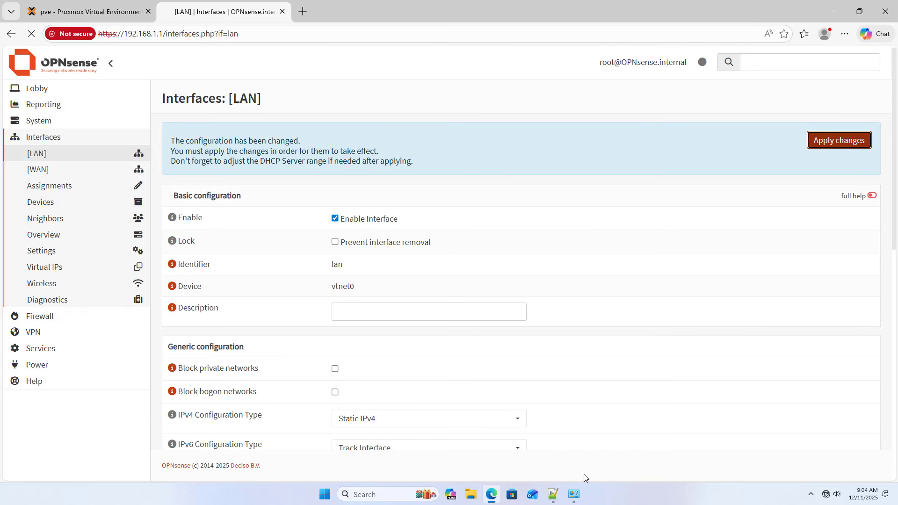
left_click(574, 494)
- Switch Ethernet to static IP 192.168.0.55, gateway 192.168.0.1, DNS 8.8.8.8 and 1.1.1.1
right_click(137, 171)
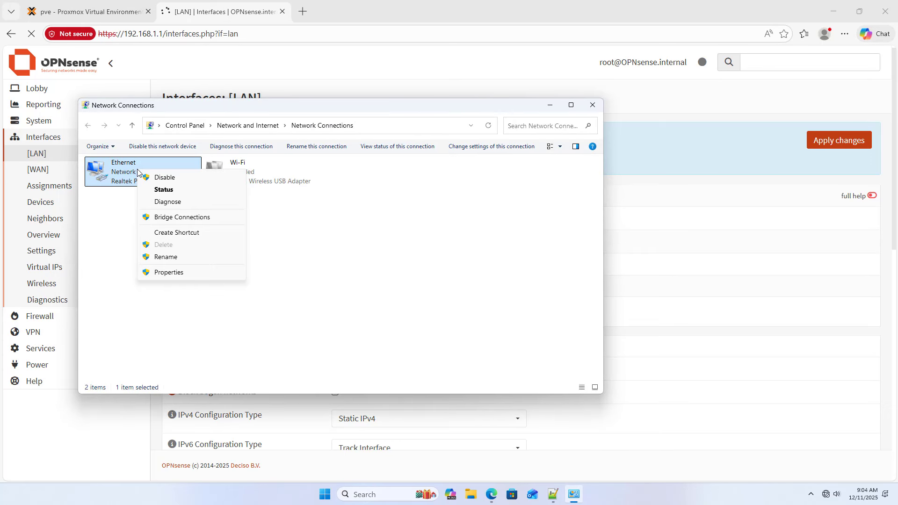
left_click(176, 274)
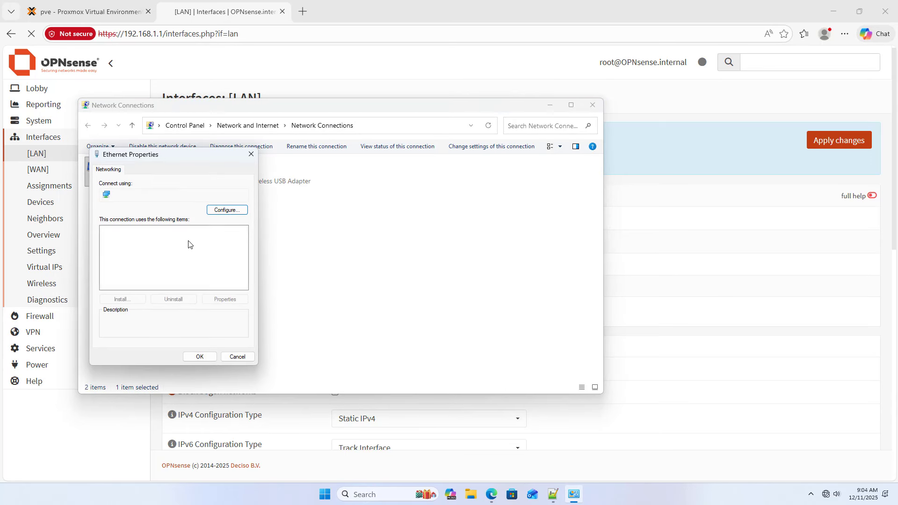
double_click(187, 254)
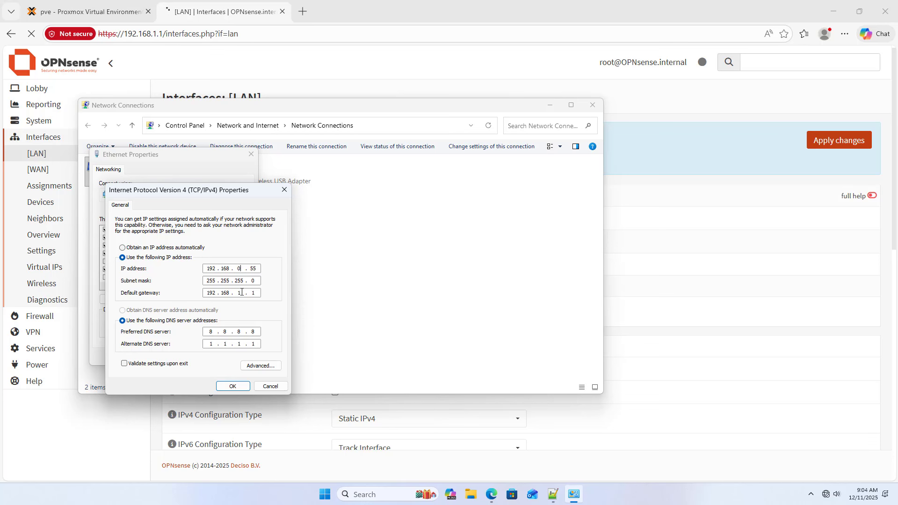
left_click(233, 386)
left_click(201, 358)
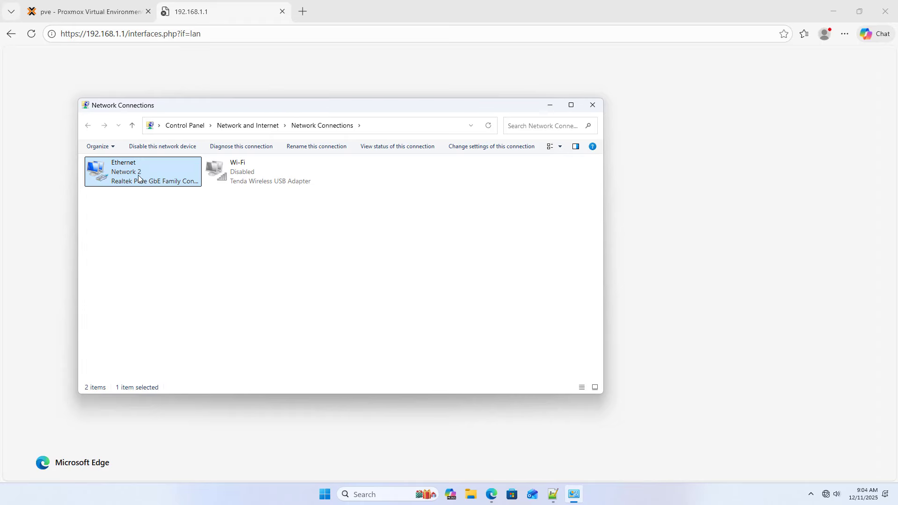
left_click(232, 13)
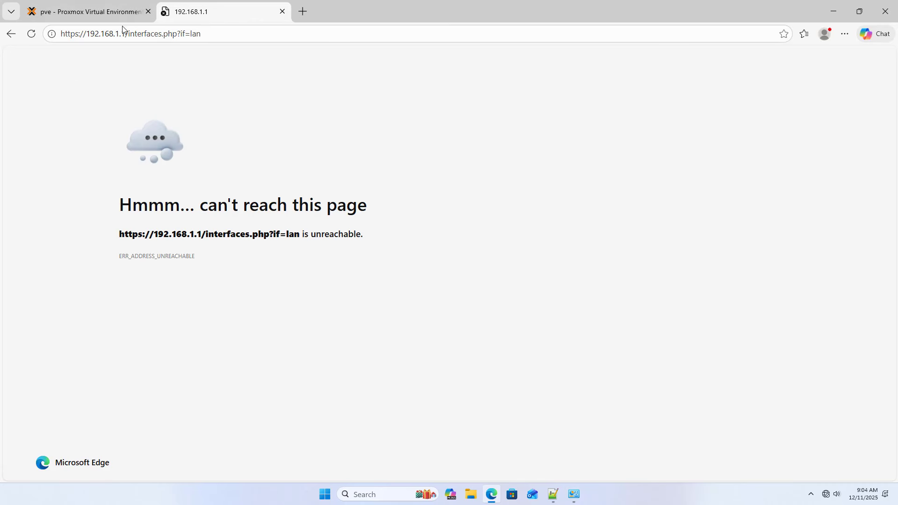
left_click_drag(114, 34, 236, 34)
type("0")
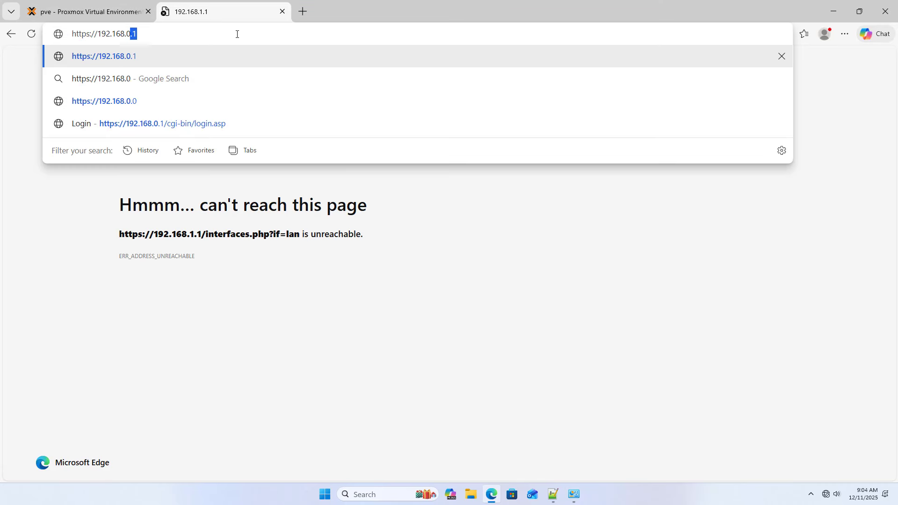
type(".1")
key("Return")
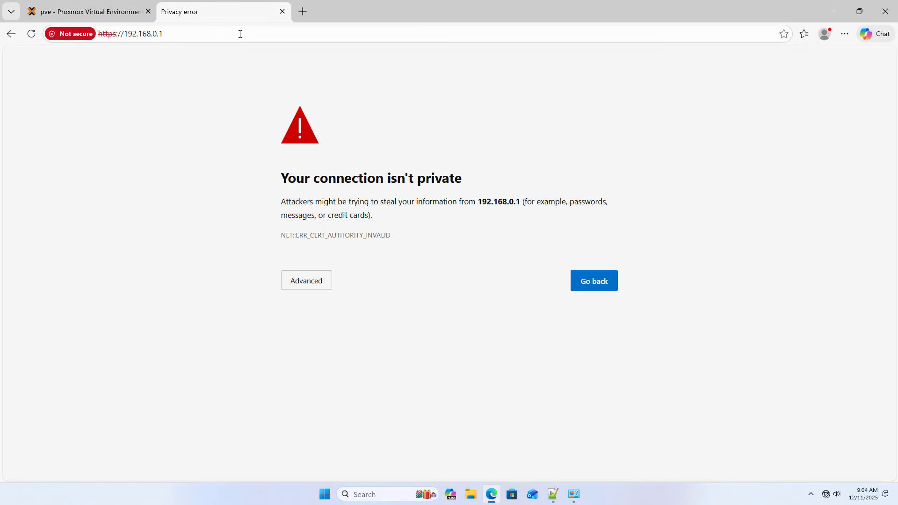
left_click(313, 287)
left_click(335, 368)
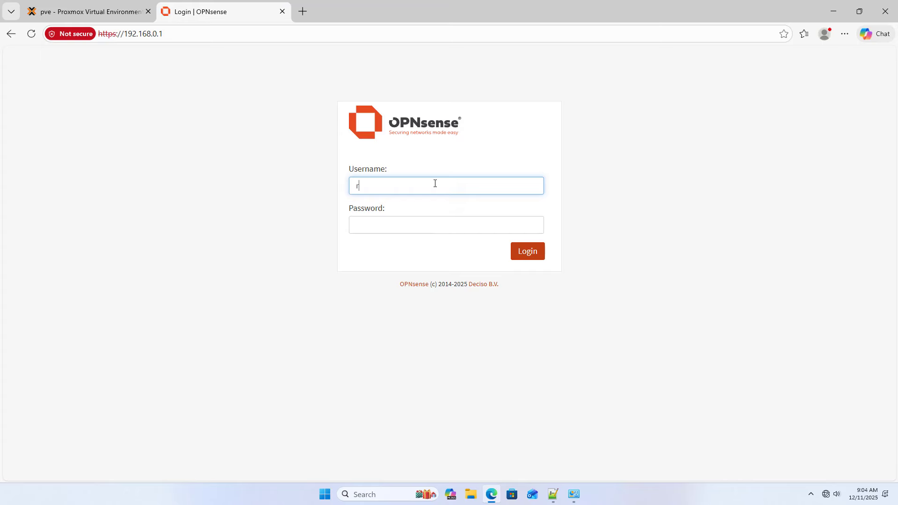
- Log in as root with the account password
type("root")
key("Tab")
type("op")
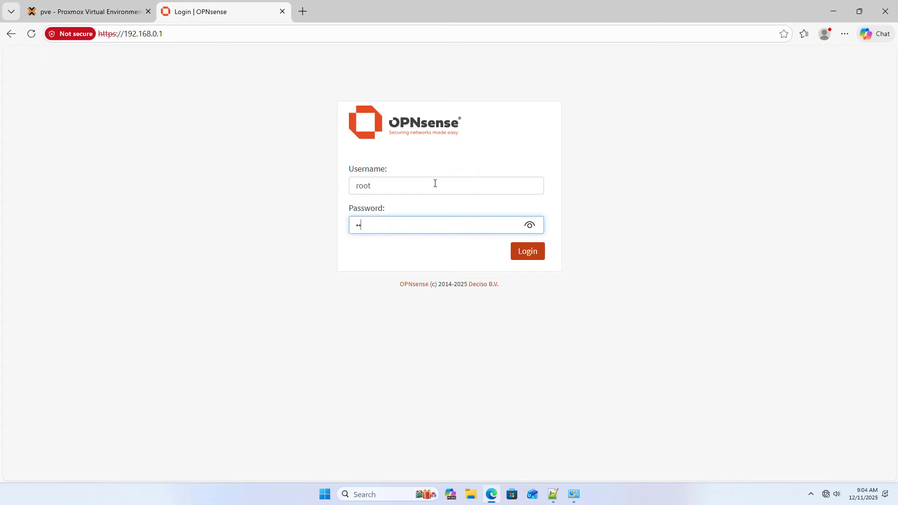
left_click(528, 227)
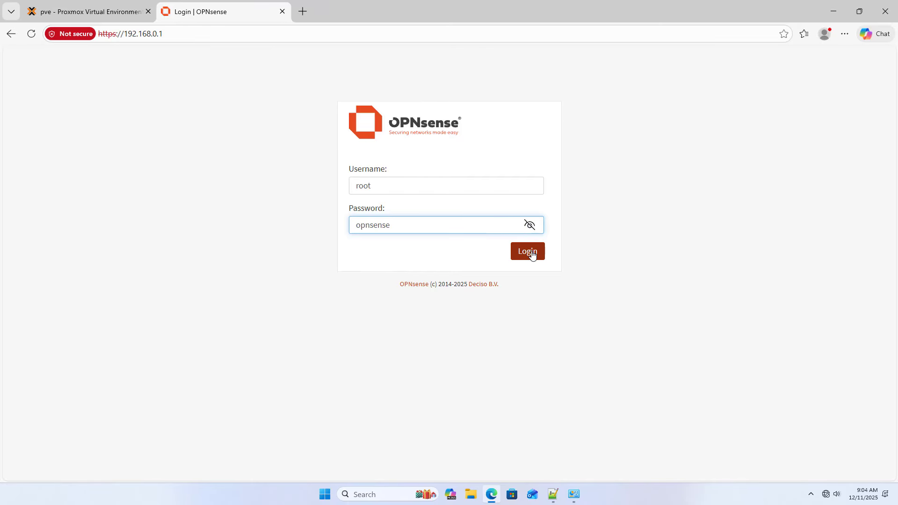
left_click(530, 253)
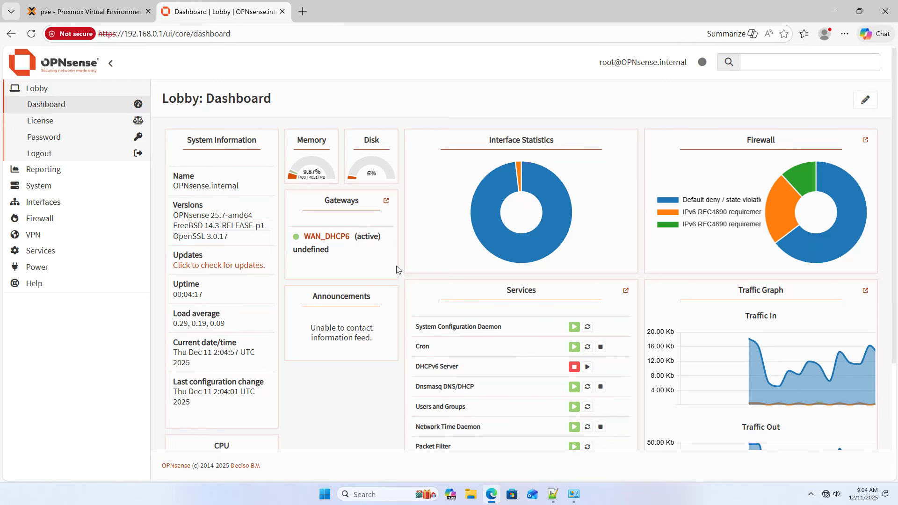
left_click(40, 251)
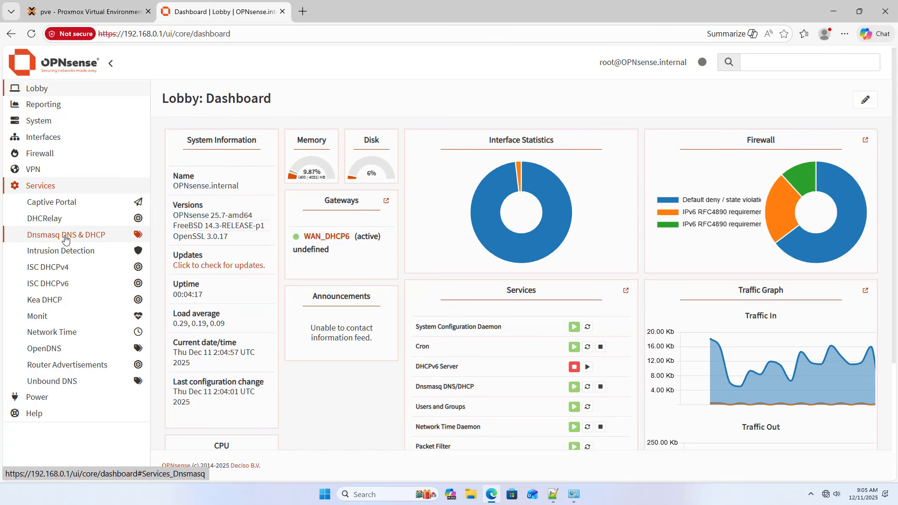
- Go to Services > Dnsmasq DNS & DHCP > DHCP ranges
left_click(70, 236)
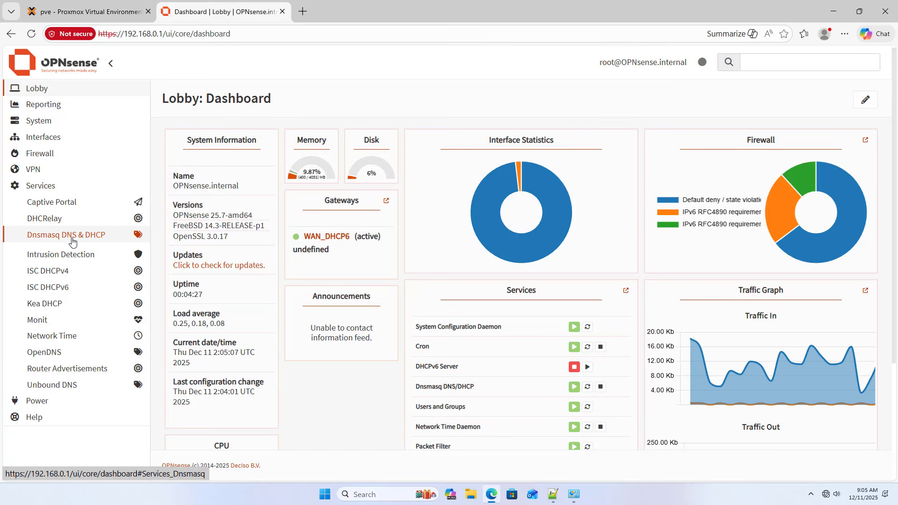
left_click(68, 253)
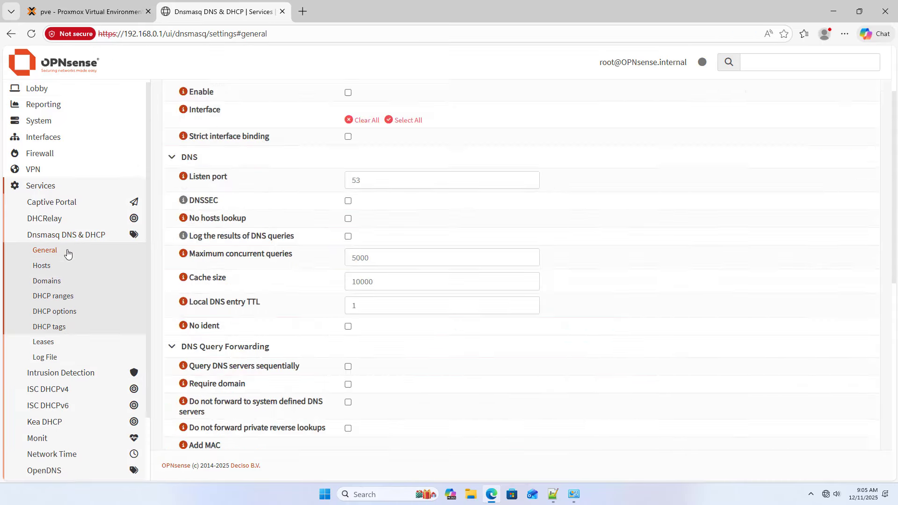
scroll(300, 252, "down", 3)
scroll(299, 252, "down", 3)
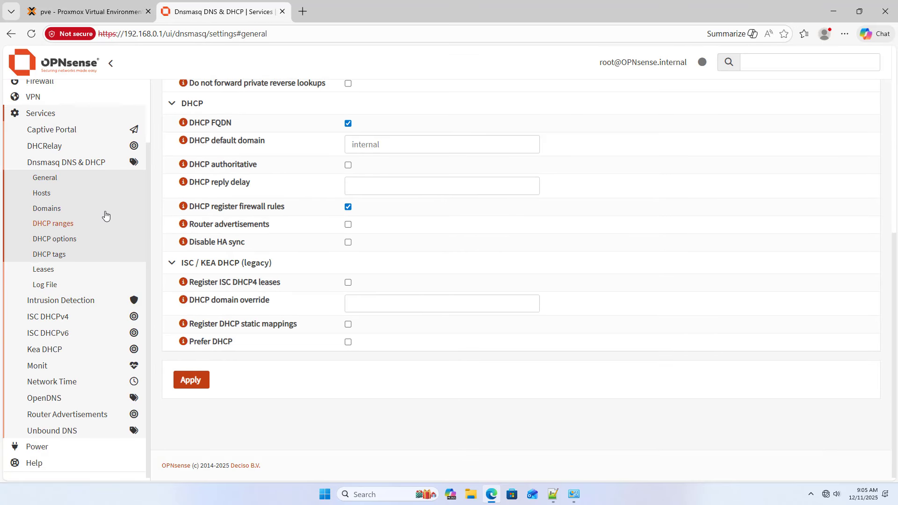
left_click(82, 225)
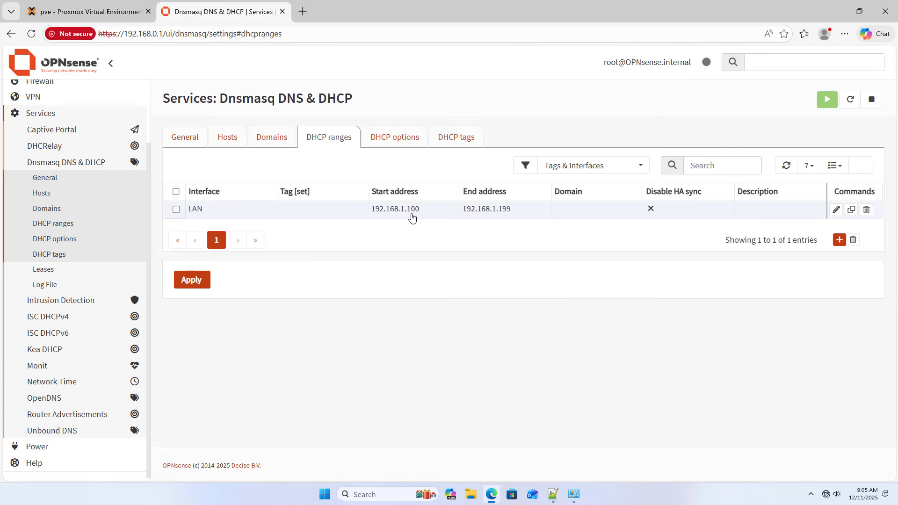
- Edit the LAN range to 192.168.0.100–192.168.0.199, save, and apply
left_click(836, 211)
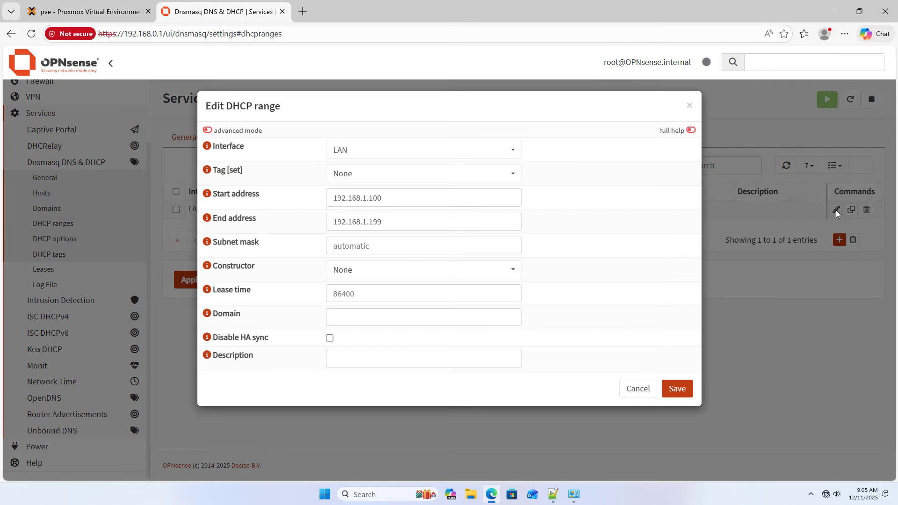
left_click(367, 198)
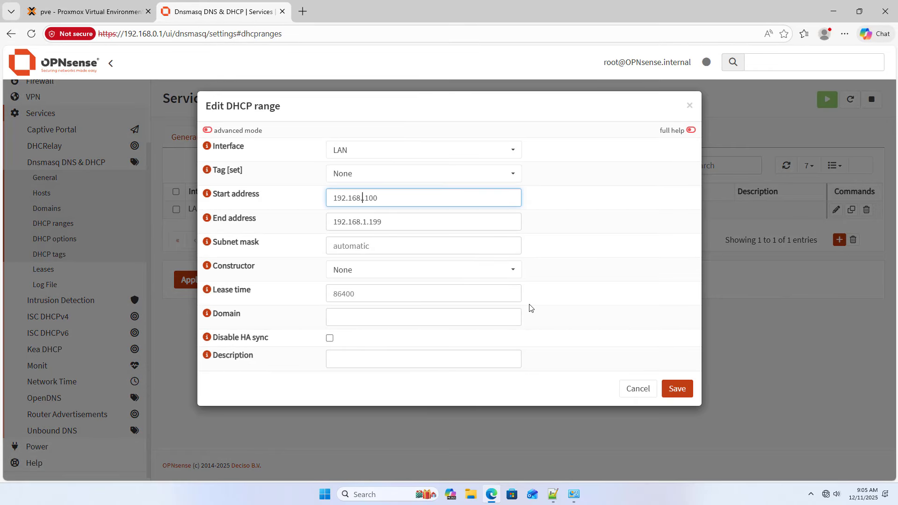
left_click(367, 221)
key("BackSpace")
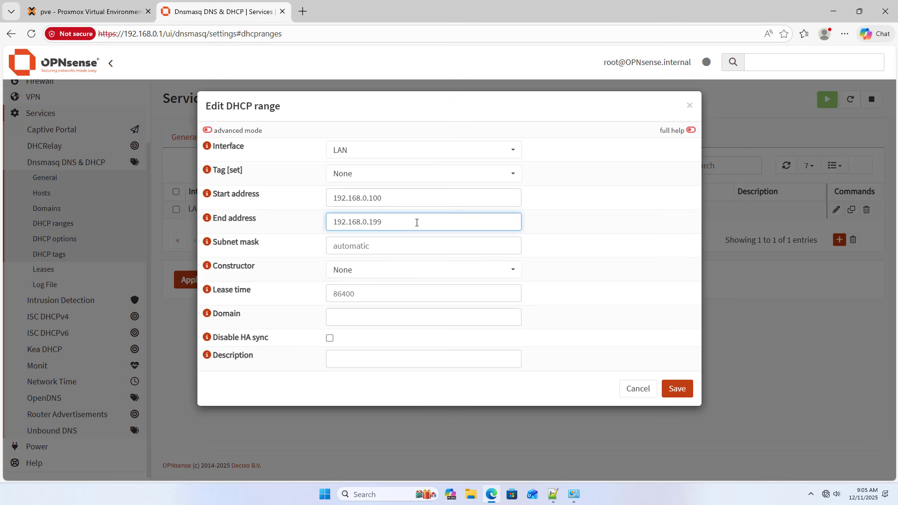
left_click_drag(417, 223, 329, 219)
left_click_drag(393, 197, 323, 198)
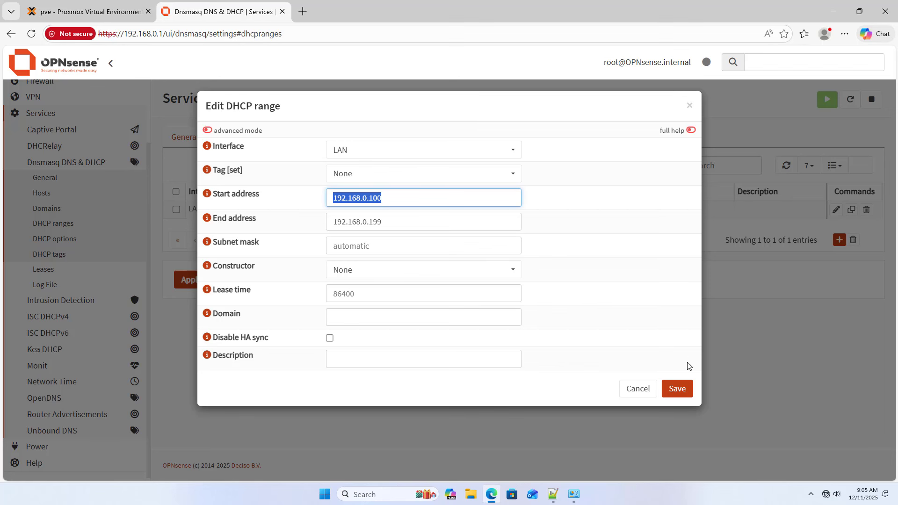
left_click(683, 389)
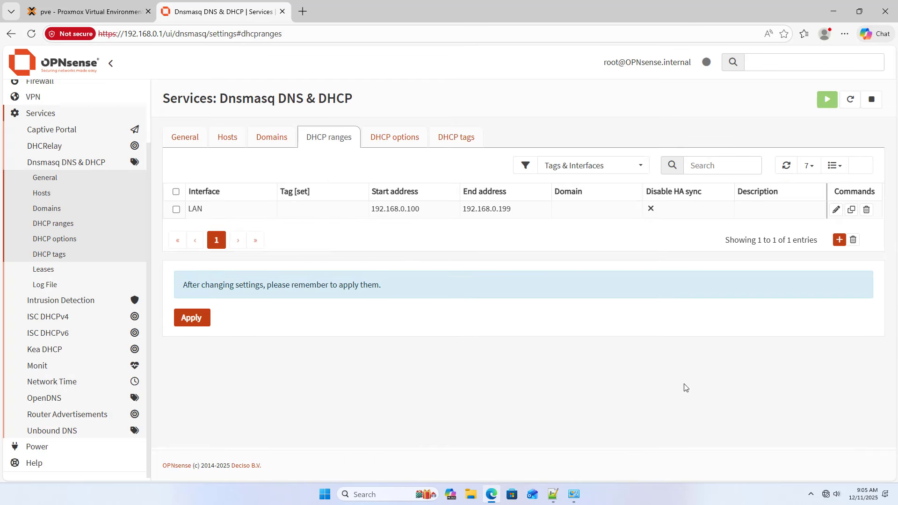
left_click(201, 321)
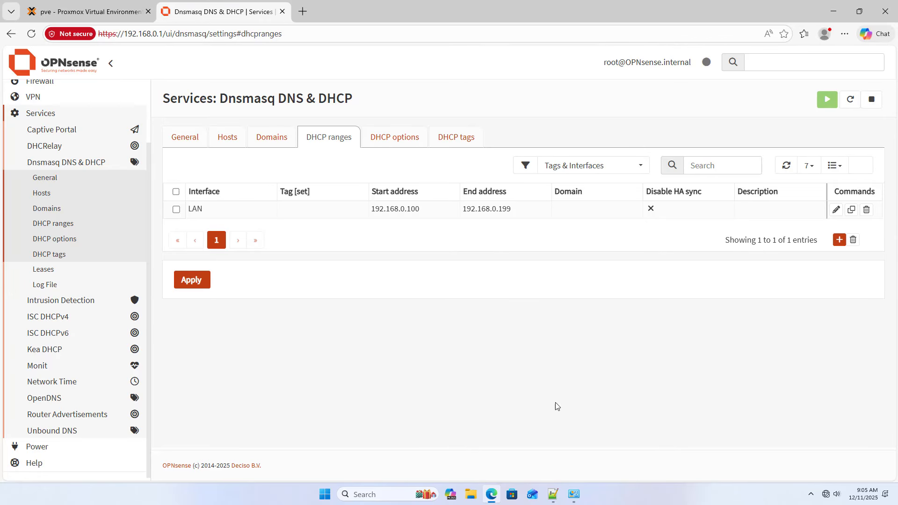
- Set the Ethernet adapter to obtain its IP and DNS addresses automatically
left_click(574, 495)
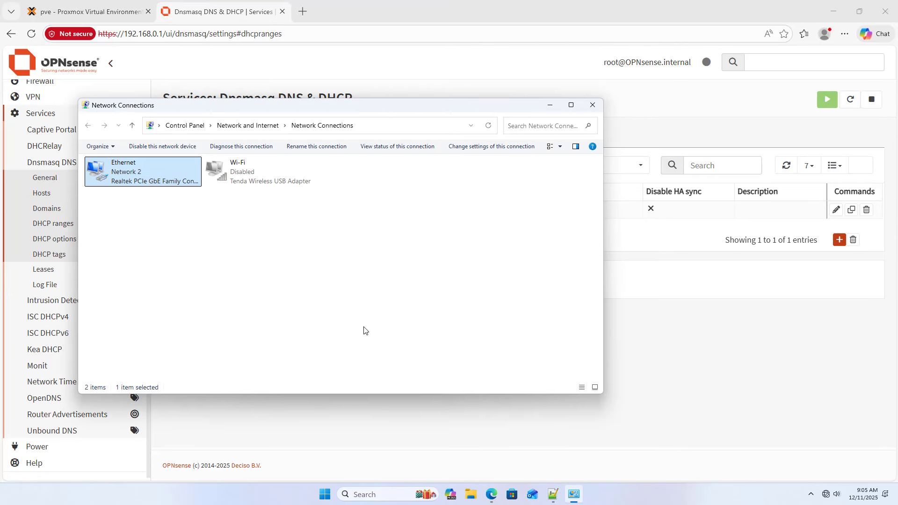
right_click(145, 184)
left_click(183, 289)
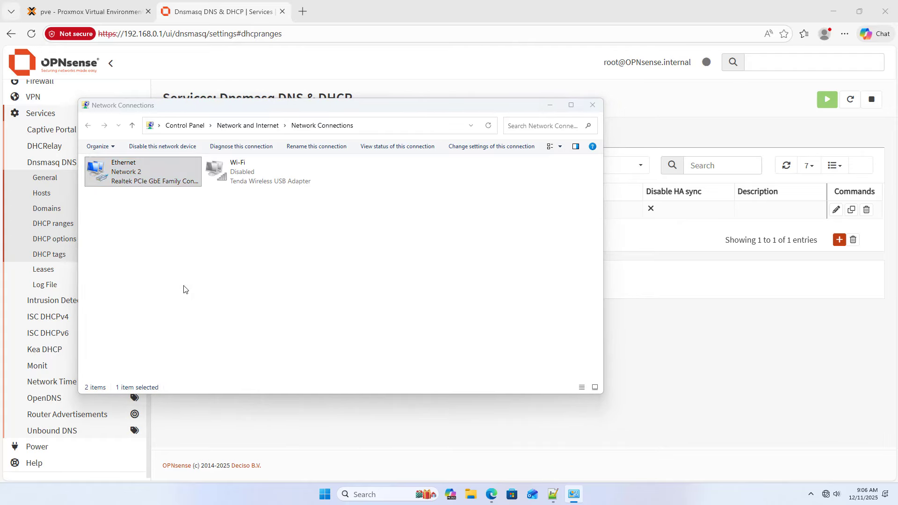
double_click(189, 255)
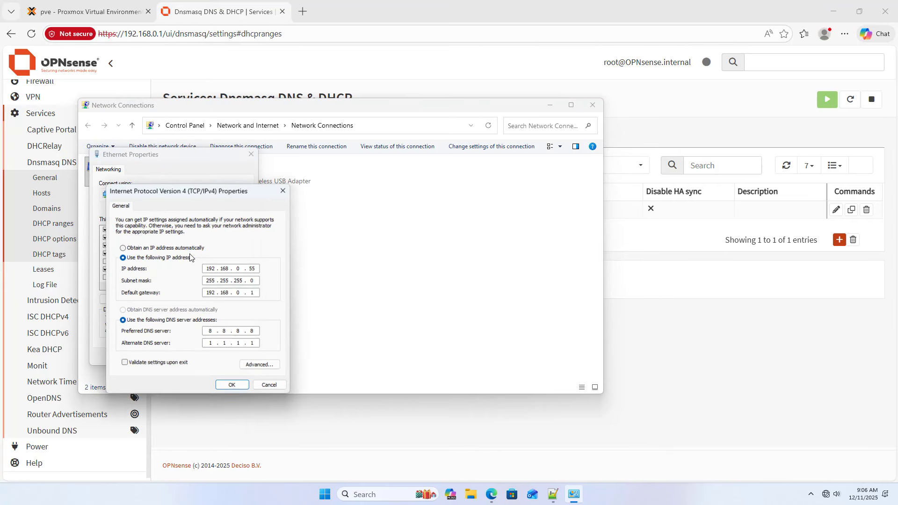
left_click(171, 248)
left_click(176, 310)
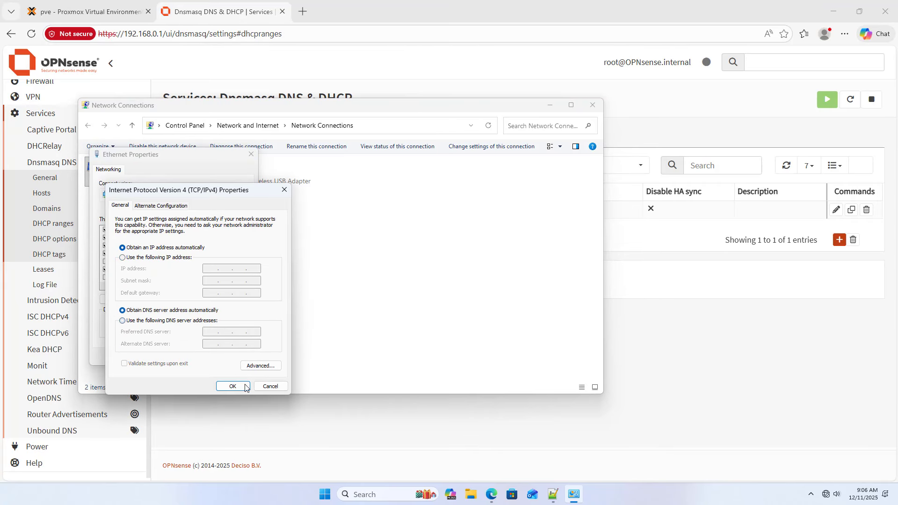
left_click(232, 386)
left_click(200, 356)
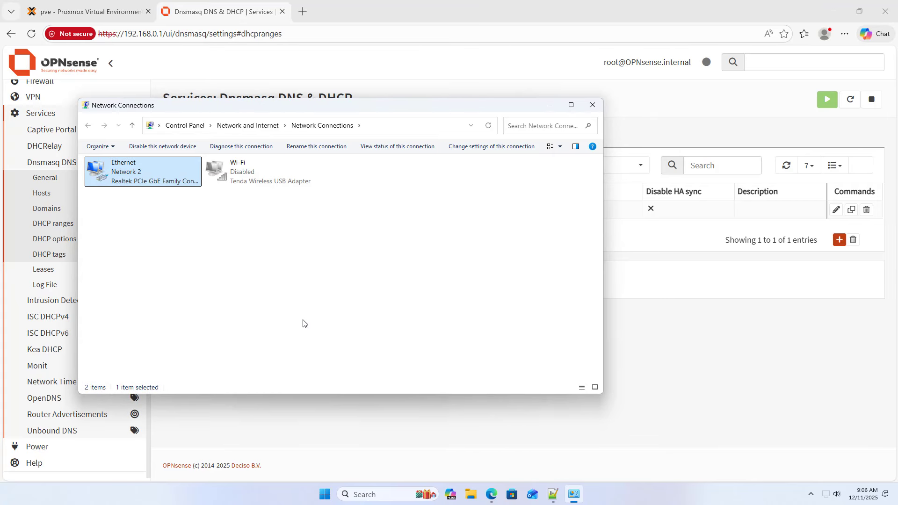
- Confirm the leased address 192.168.0.146 in connection details, then close all network windows
right_click(154, 177)
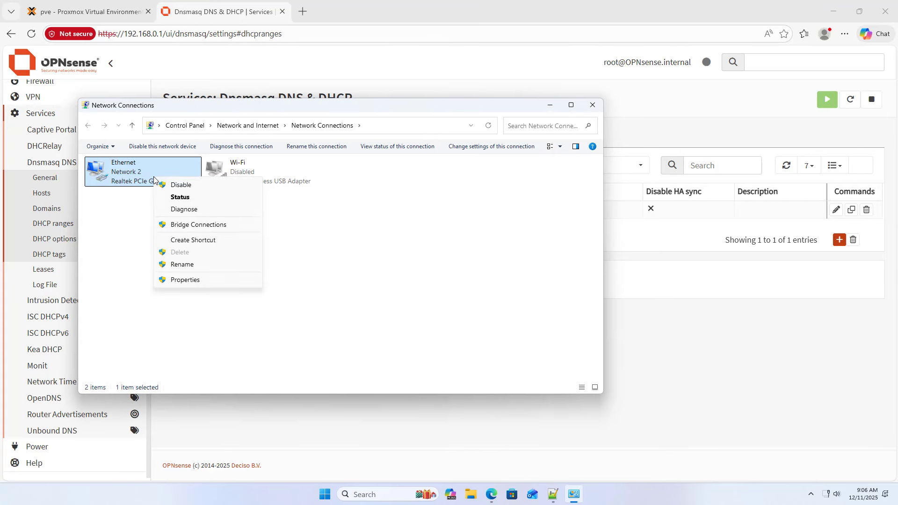
left_click(182, 200)
left_click(398, 242)
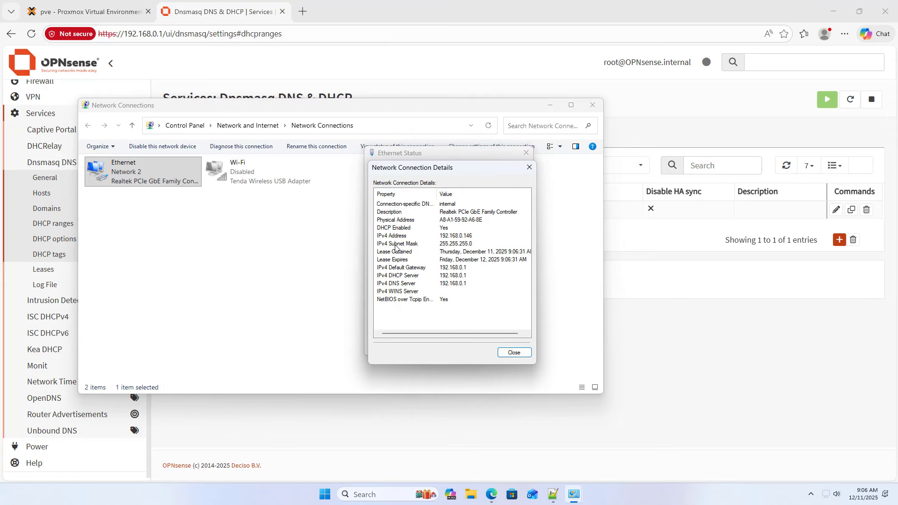
left_click(467, 236)
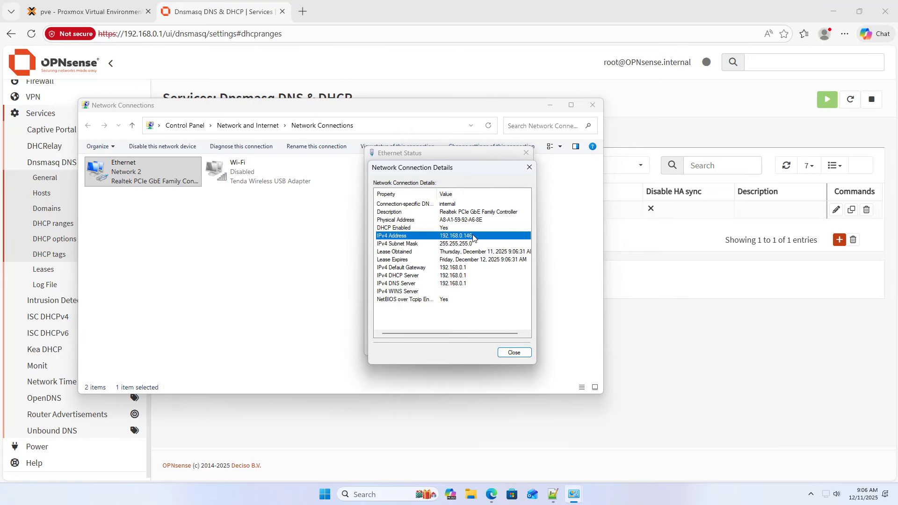
left_click(515, 353)
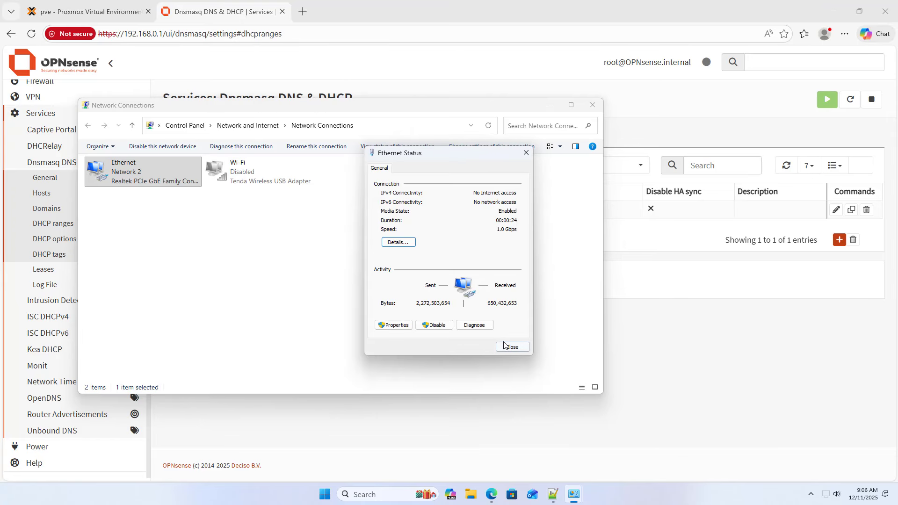
left_click(506, 342)
left_click(593, 107)
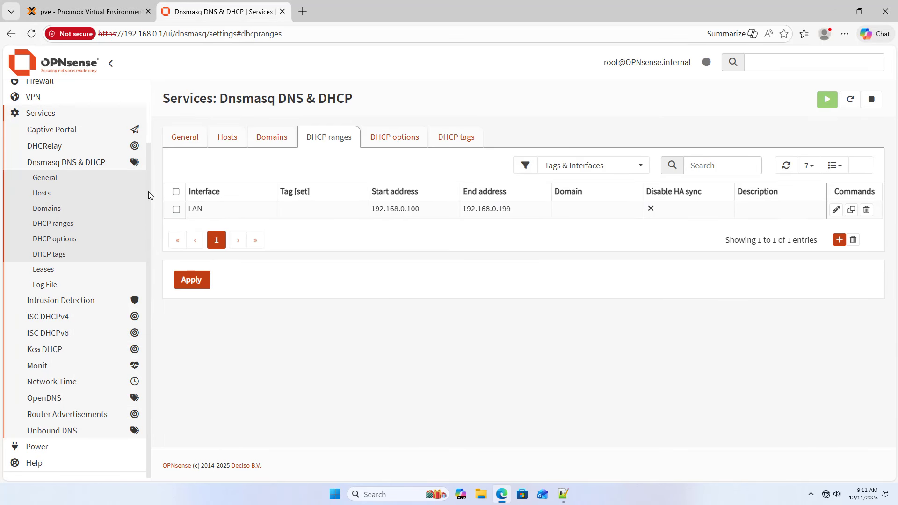
- On Interfaces > [WAN], choose None for both IPv4 and IPv6 configuration types and save
left_click_drag(147, 191, 153, 126)
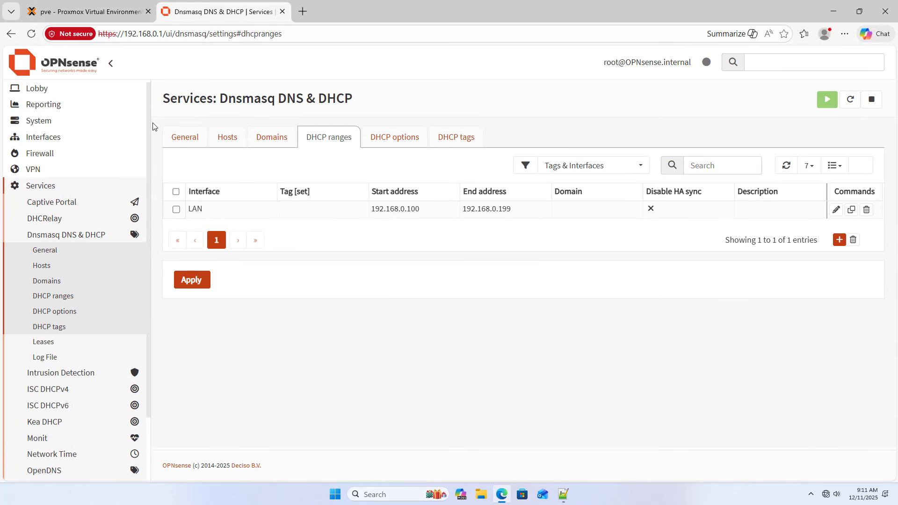
left_click(53, 137)
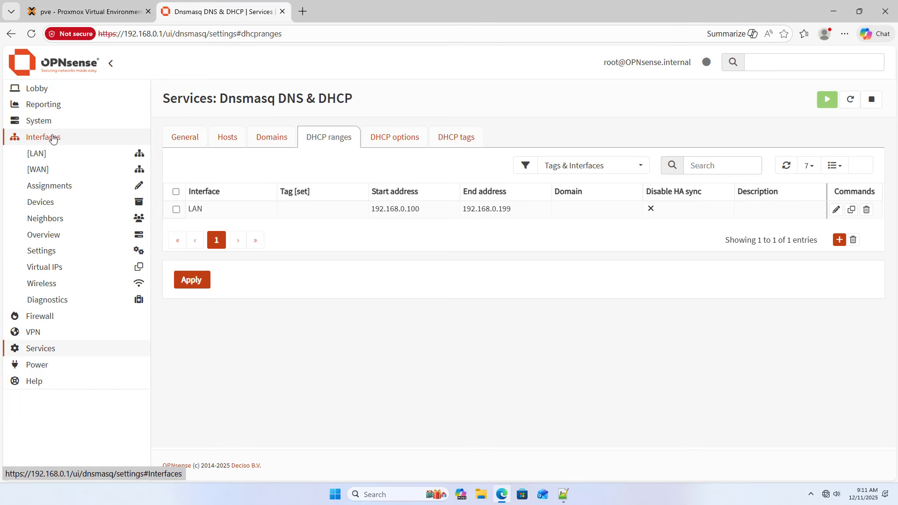
left_click(50, 173)
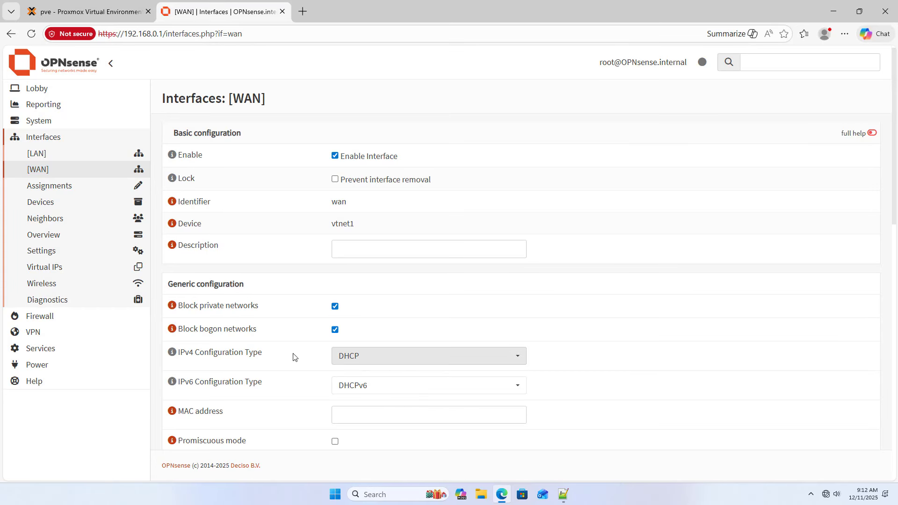
left_click(399, 356)
left_click(392, 374)
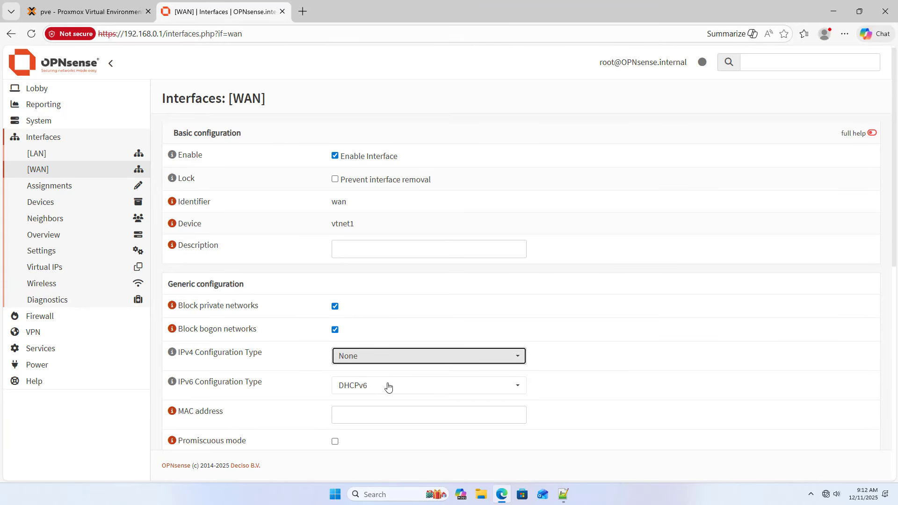
left_click(386, 386)
left_click(380, 286)
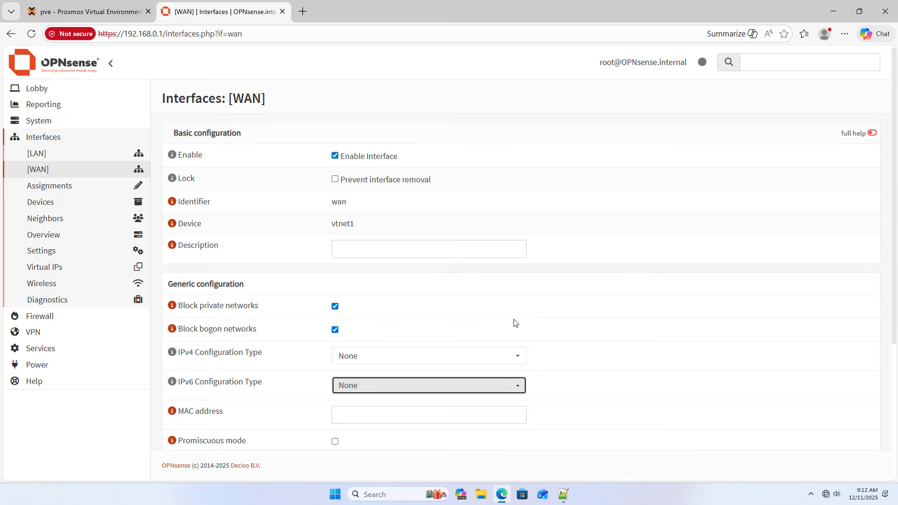
scroll(514, 322, "down", 4)
left_click(351, 417)
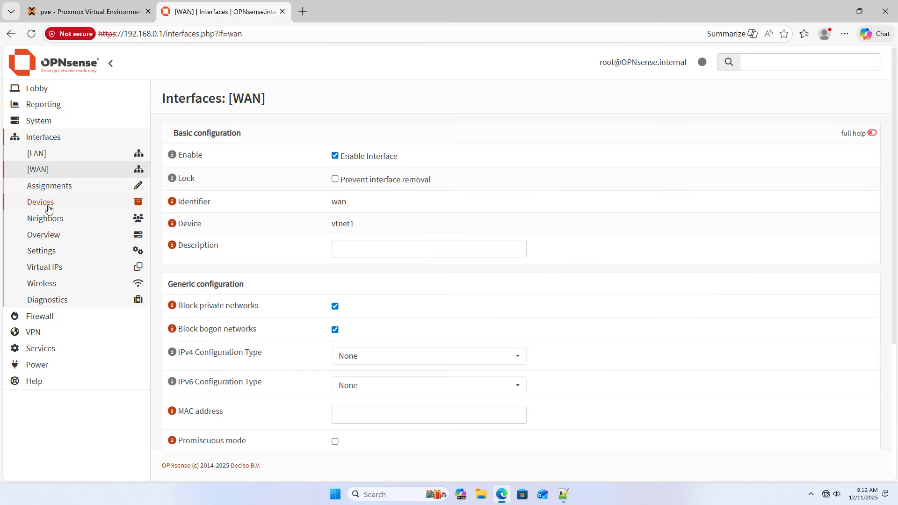
- Add a new point-to-point device with link type PPPoE
left_click(47, 205)
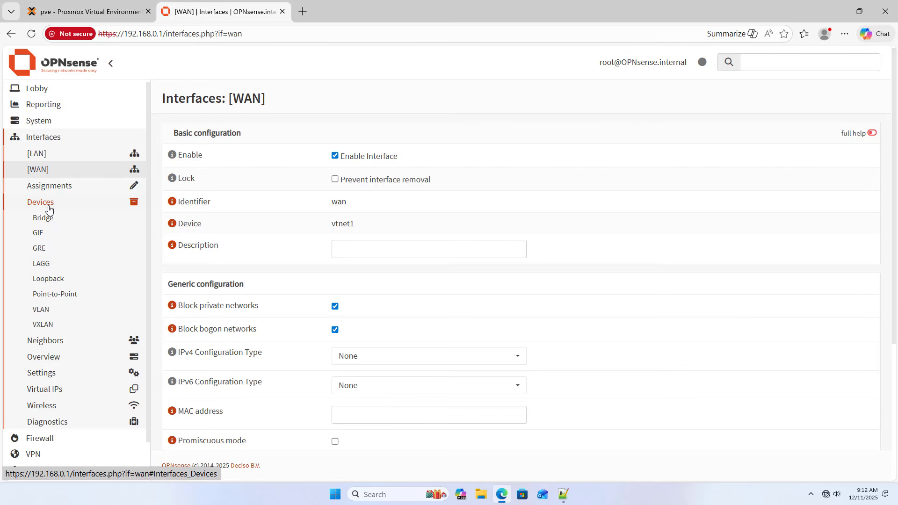
left_click(54, 294)
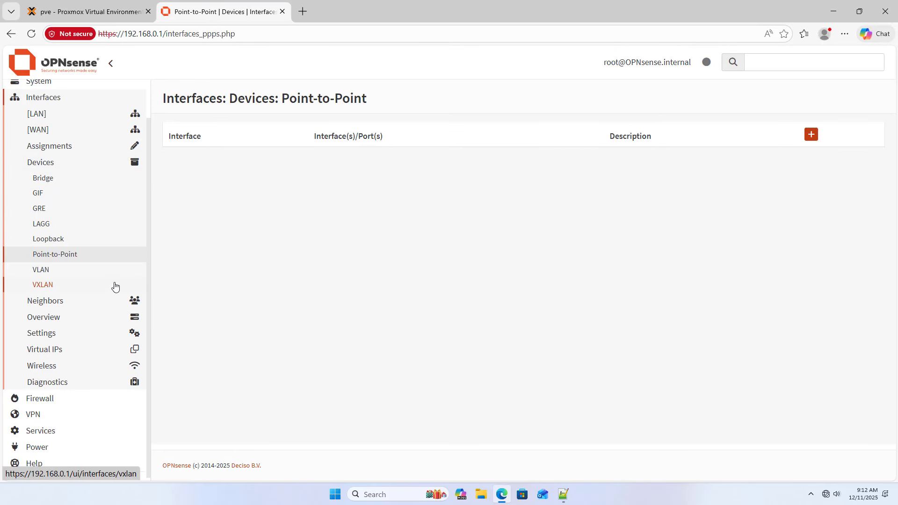
left_click(811, 135)
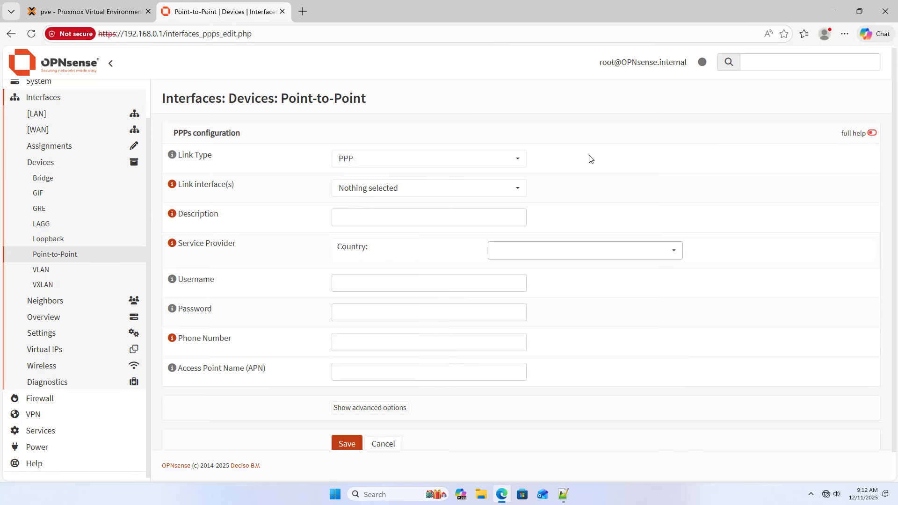
left_click(458, 157)
left_click(434, 193)
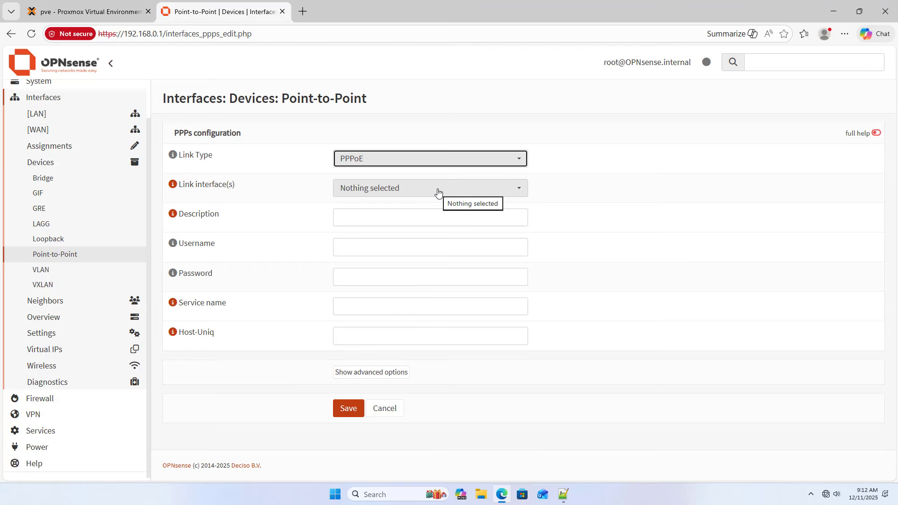
left_click(437, 191)
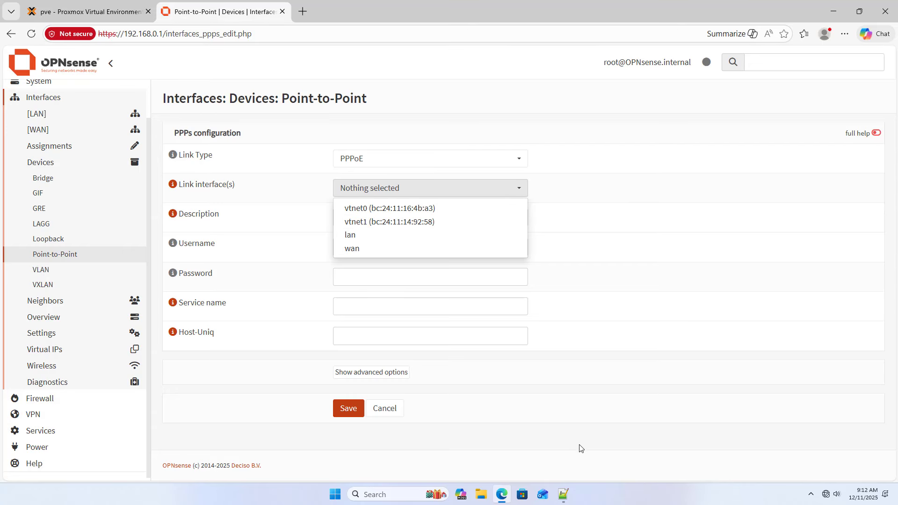
- Select vtnet1 as the link interface after checking the WAN MAC in the notes
left_click(566, 496)
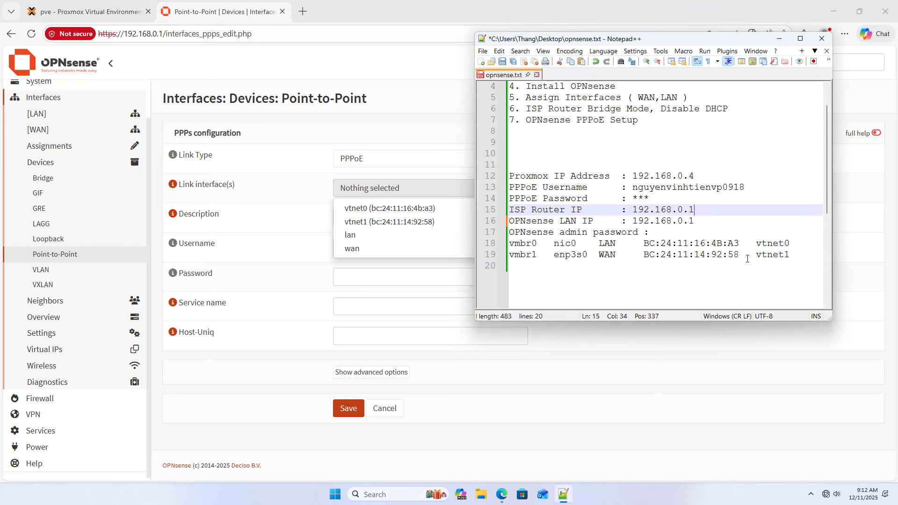
left_click_drag(739, 255, 643, 256)
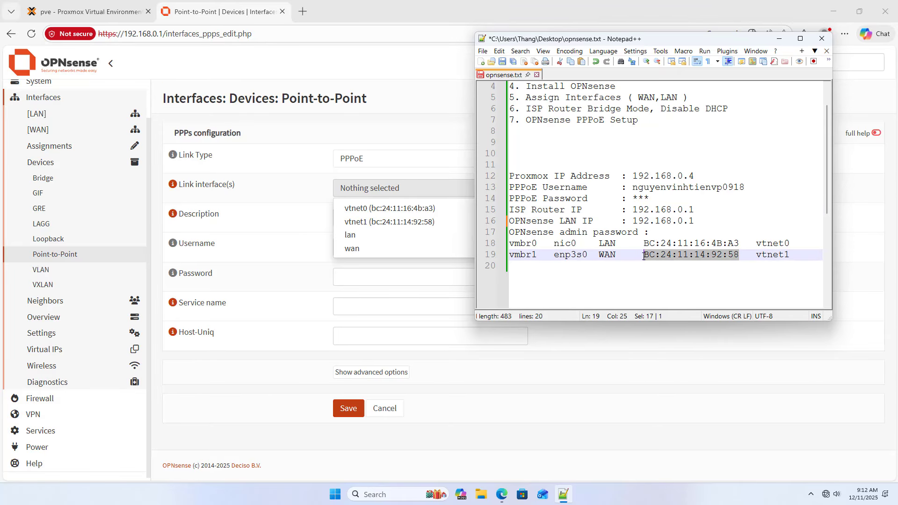
left_click(410, 223)
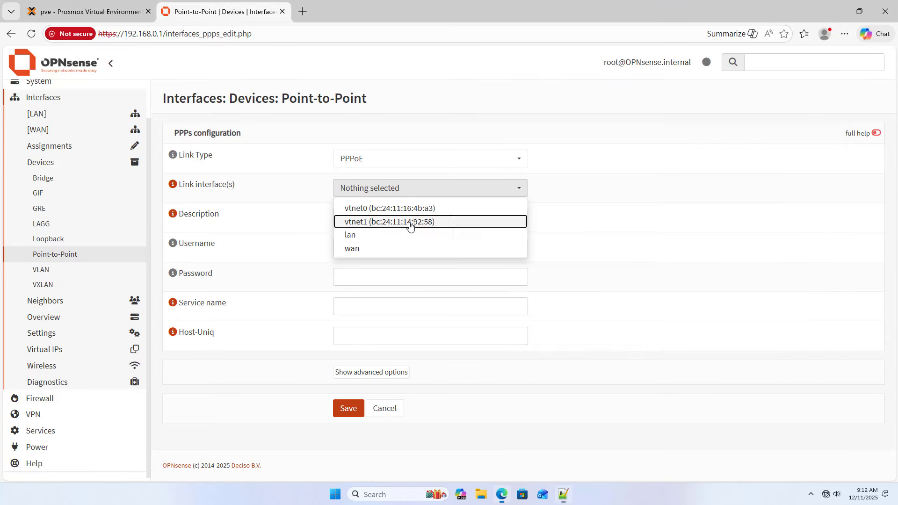
left_click(411, 223)
left_click(569, 283)
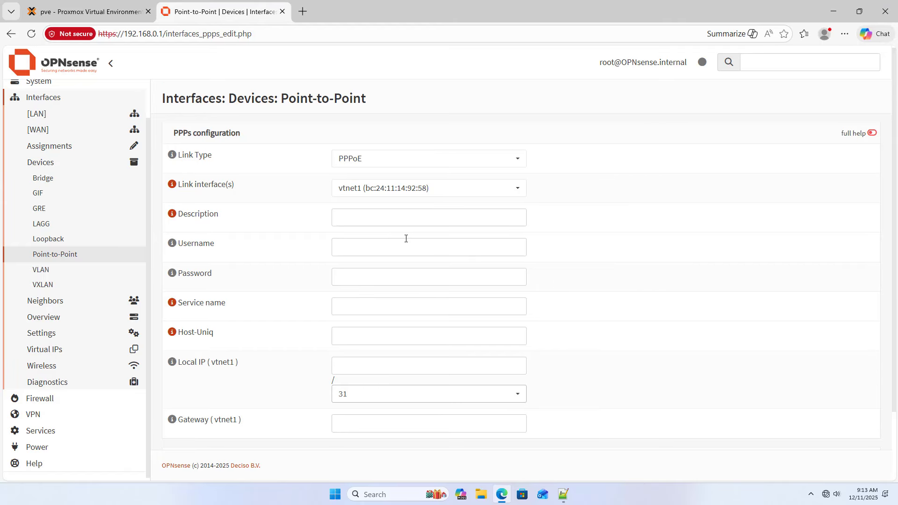
- Paste the ISP username from the notes, enter the PPPoE password, and save the device
left_click(409, 220)
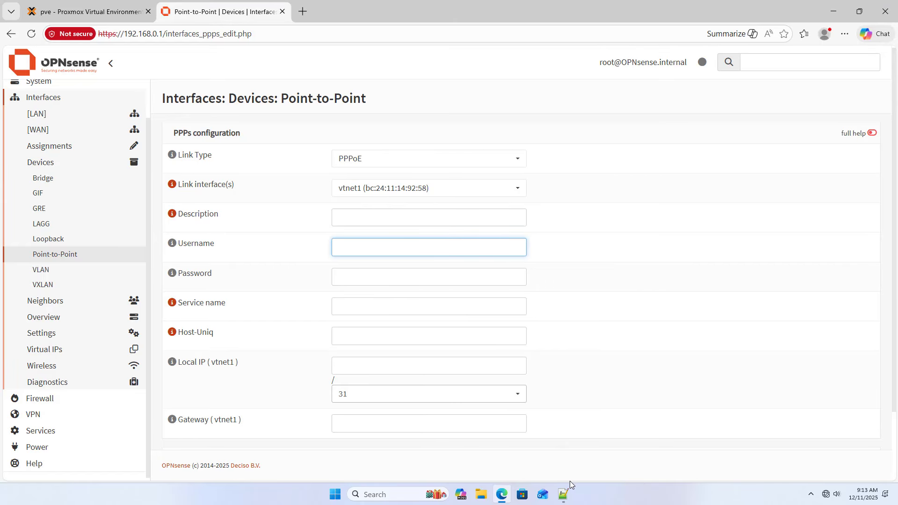
left_click(564, 494)
double_click(679, 189)
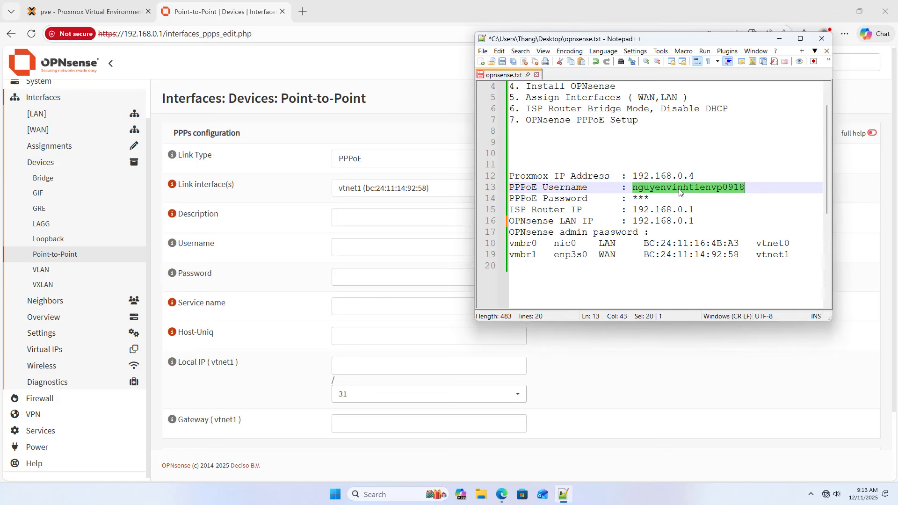
right_click(678, 192)
left_click(696, 206)
left_click(374, 246)
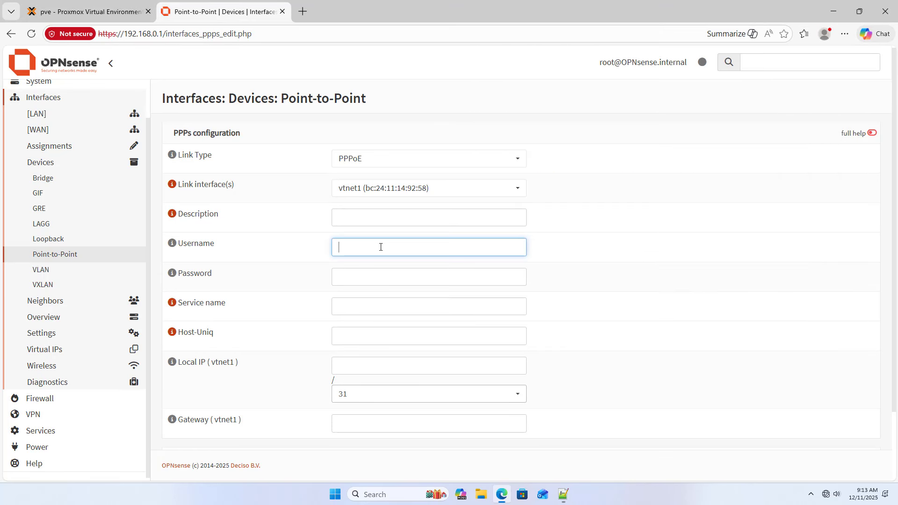
right_click(380, 244)
left_click(400, 338)
left_click(388, 278)
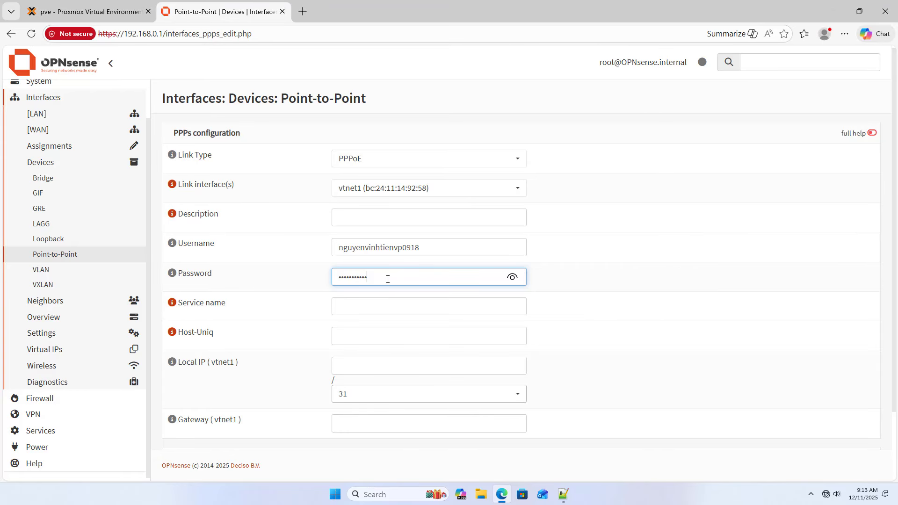
scroll(388, 279, "down", 2)
left_click(355, 416)
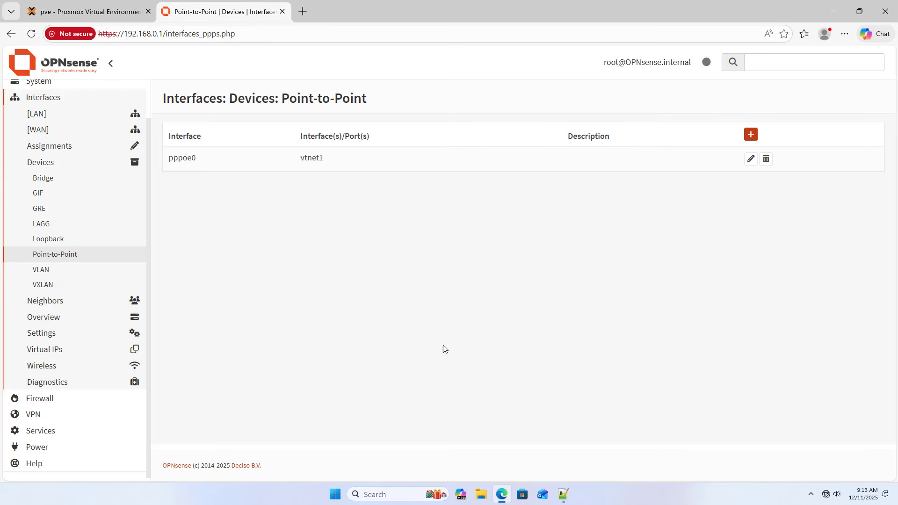
- Add pppoe0 (vtnet1) as a new interface assignment and save the assignments
left_click(66, 147)
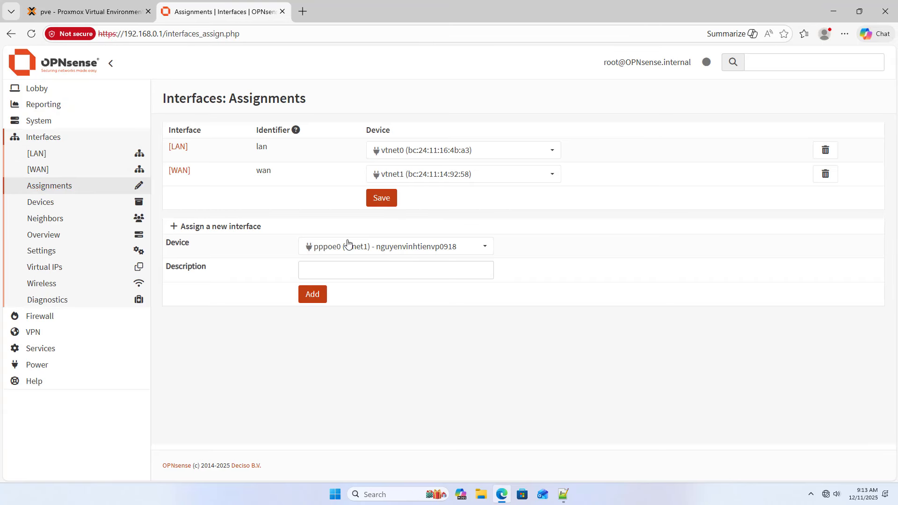
left_click(401, 252)
left_click(401, 252)
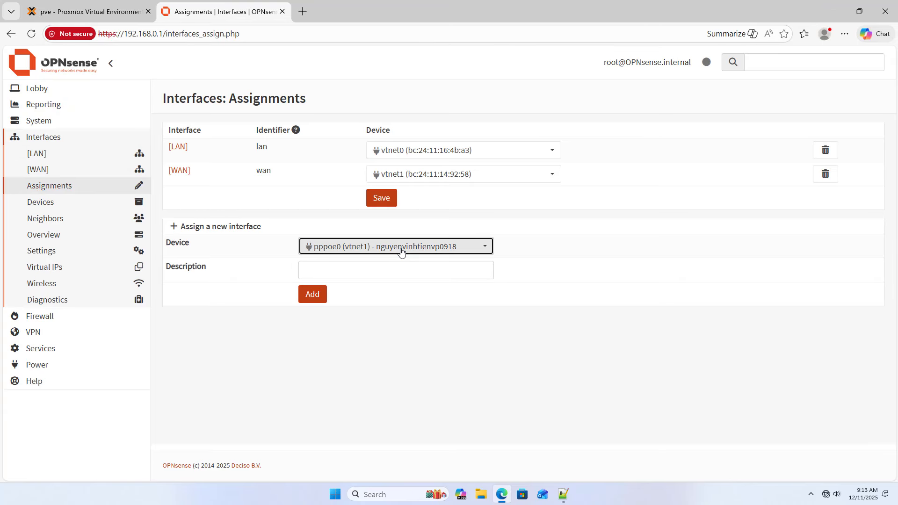
left_click(325, 296)
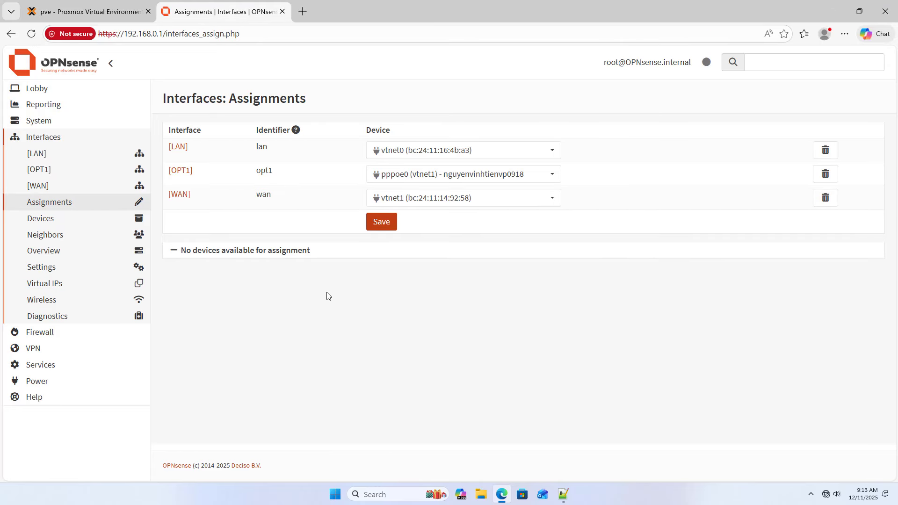
left_click(382, 222)
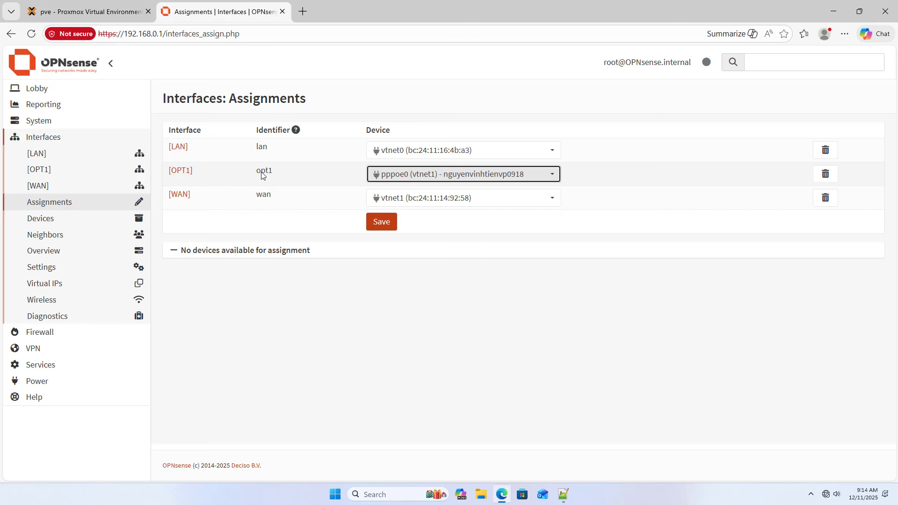
- Rename OPT1's description to PPPoE, enable the interface, then save and apply the changes
left_click(184, 171)
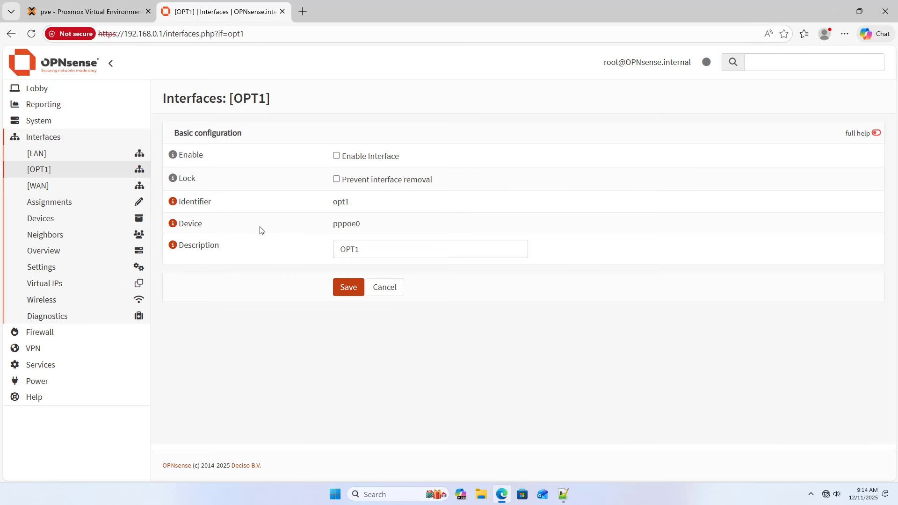
double_click(347, 250)
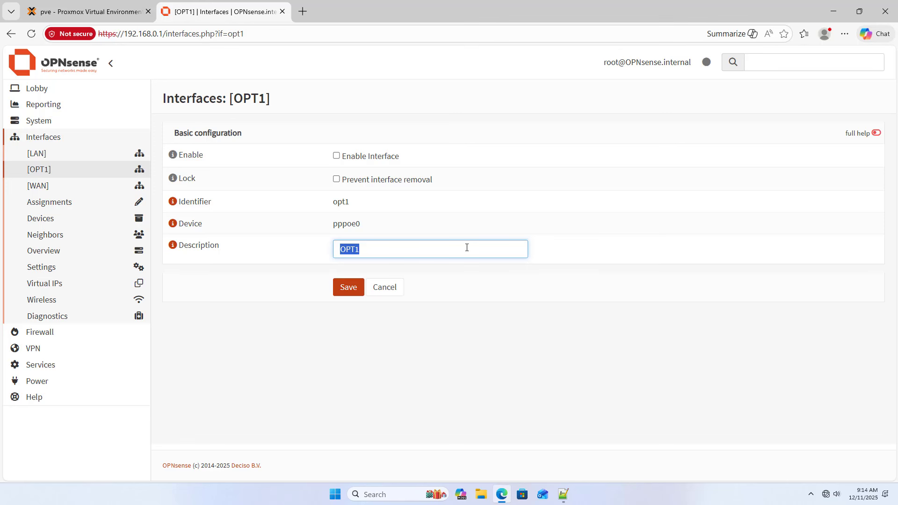
type("PPPoE")
left_click(336, 156)
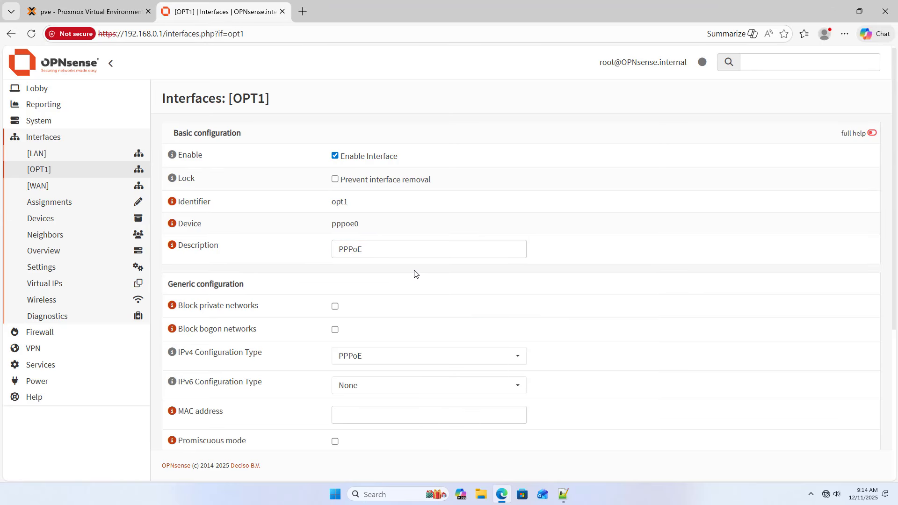
scroll(413, 274, "down", 5)
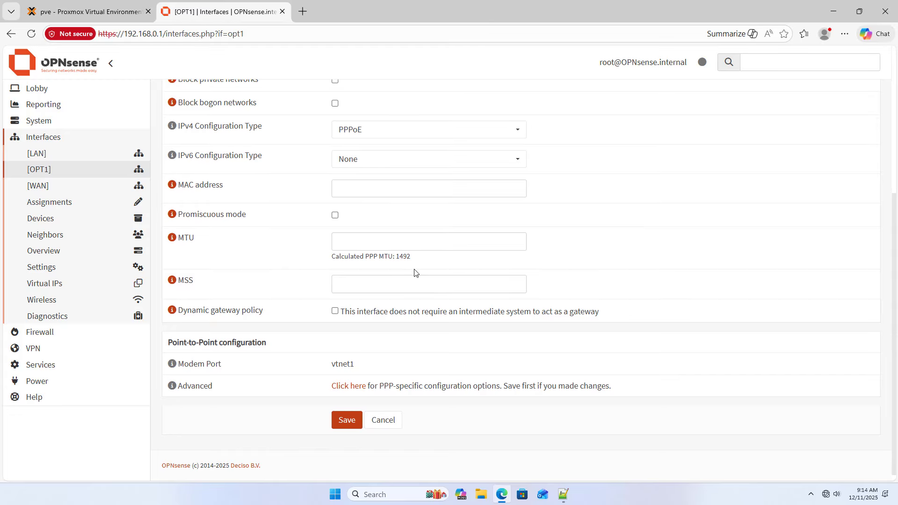
left_click(348, 420)
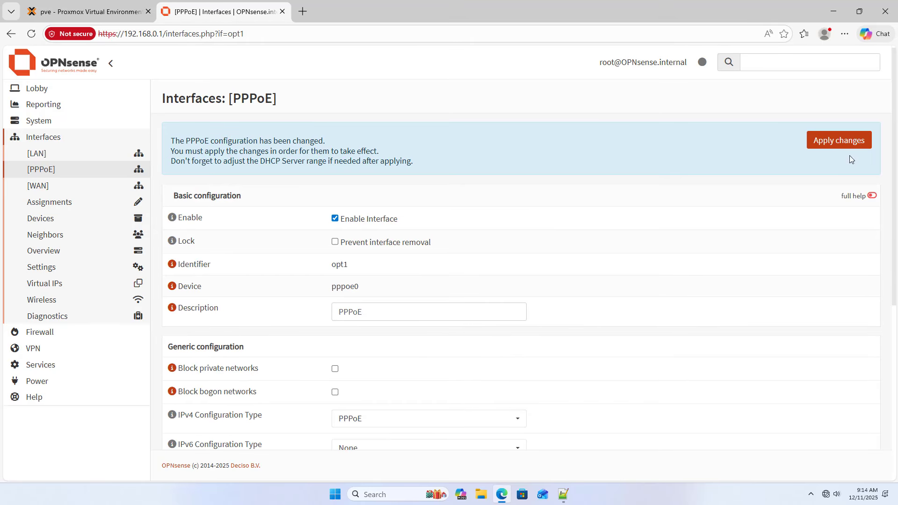
left_click(846, 143)
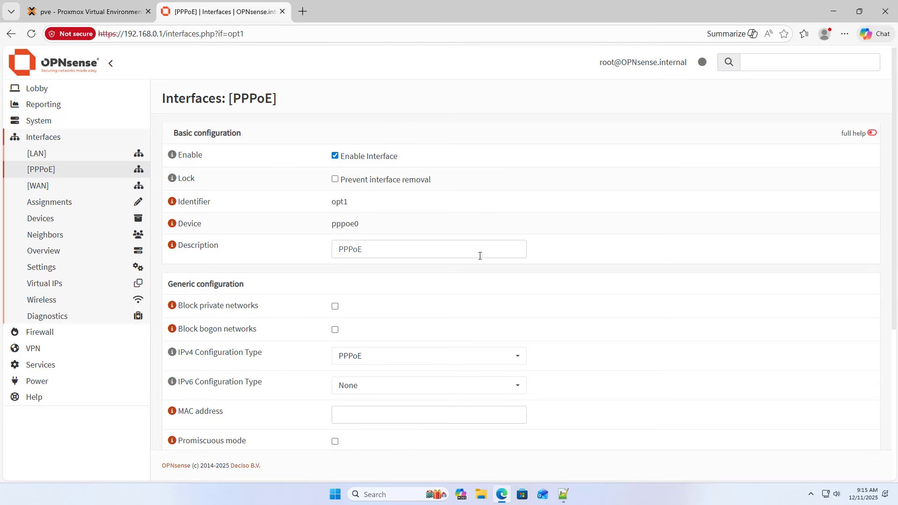
- Open the Lobby Dashboard to check the PPPOE_PPPOE gateway in the Gateways widget
left_click(90, 127)
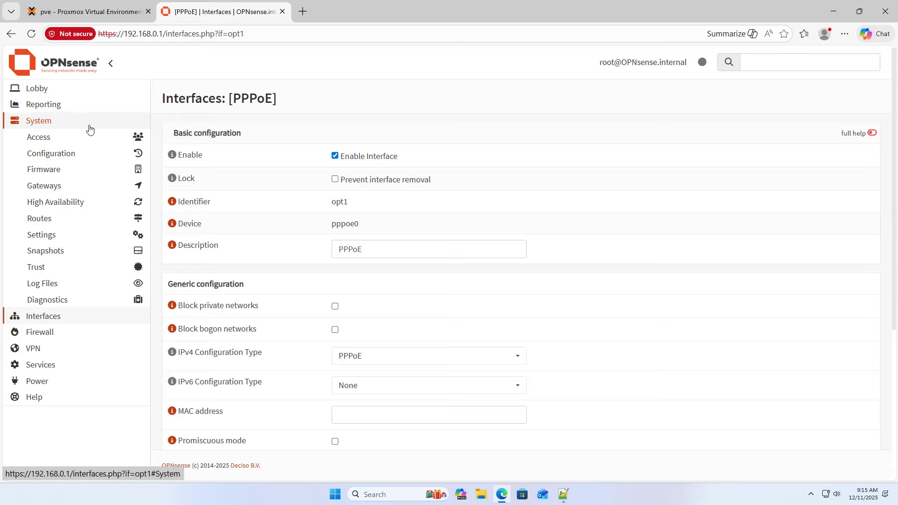
left_click(89, 128)
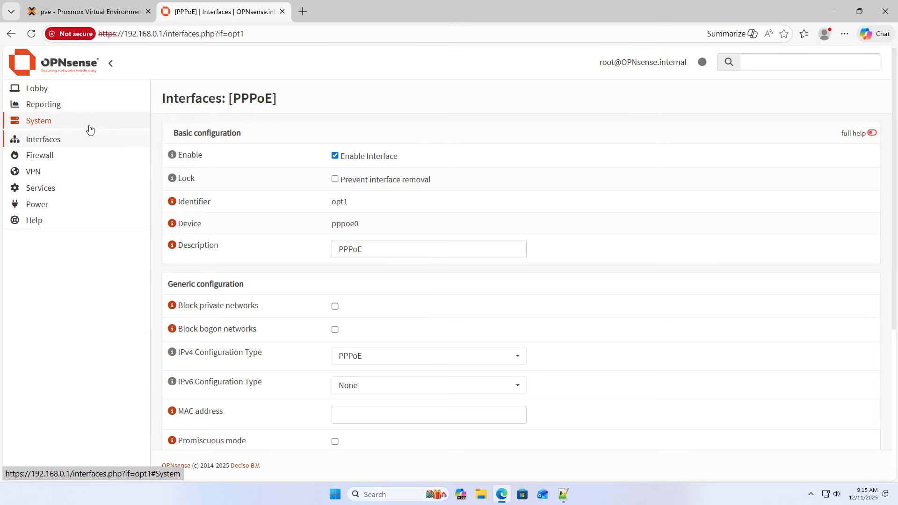
left_click(95, 94)
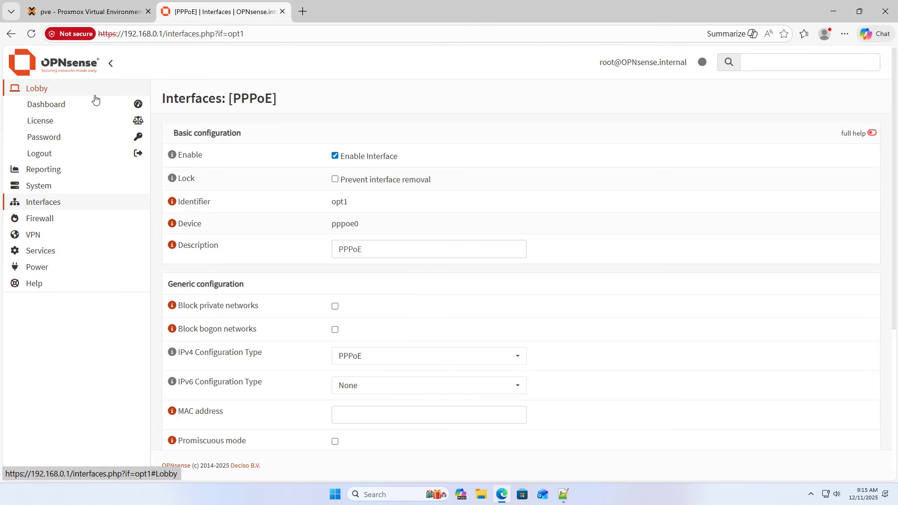
left_click(93, 104)
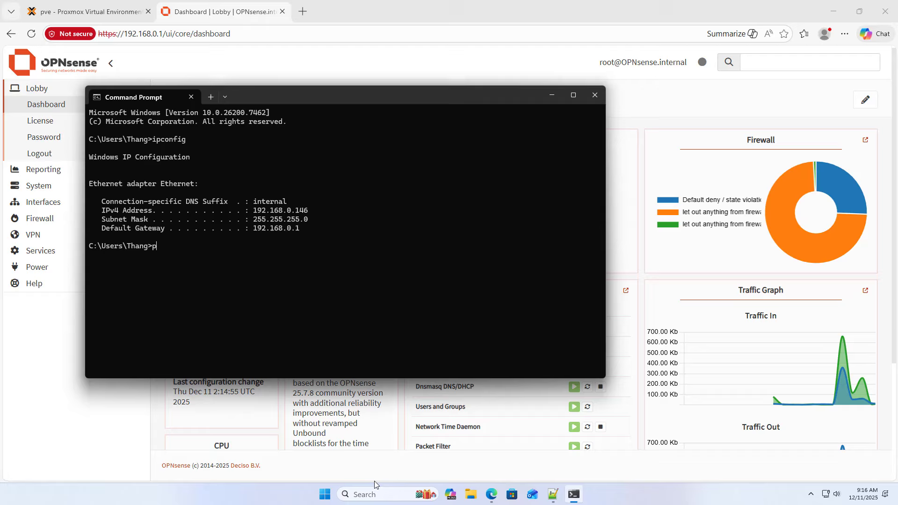
- Ping 8.8.8.8 from the command prompt to confirm replies, then close it
type("ing 8.8.8.8")
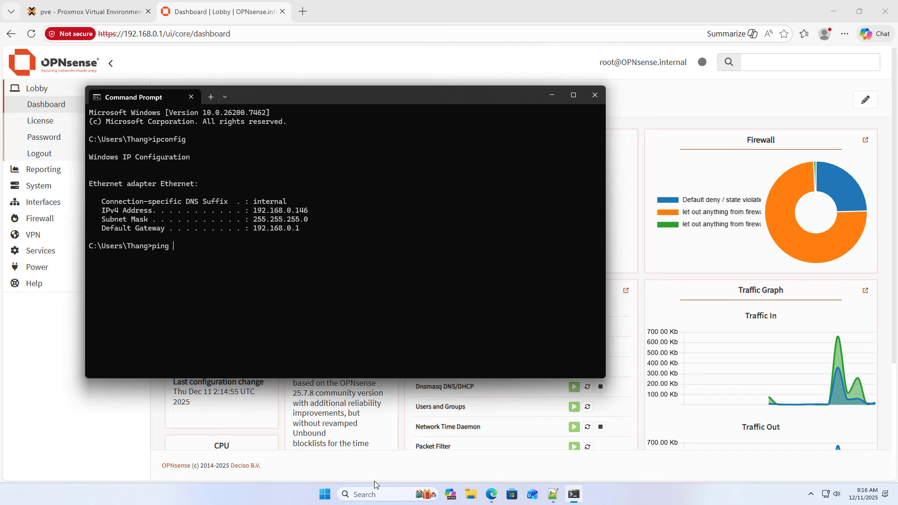
key("Return")
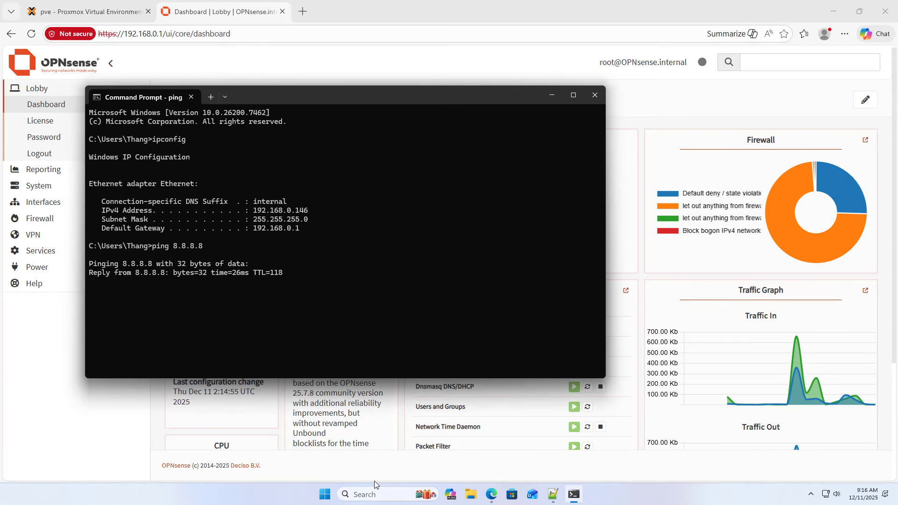
left_click(595, 96)
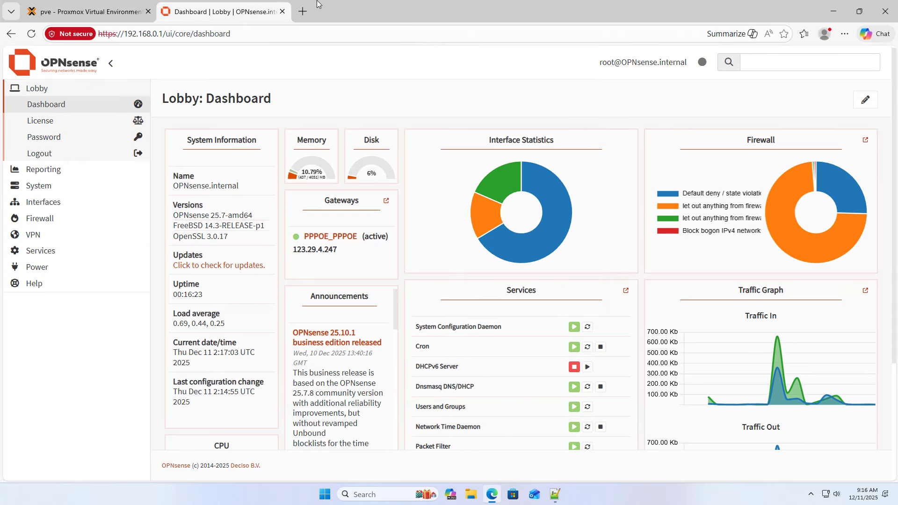
- Start a Speedtest by Ookla run in a new tab, then go to the Proxmox tab
key("ctrl+t")
type("s")
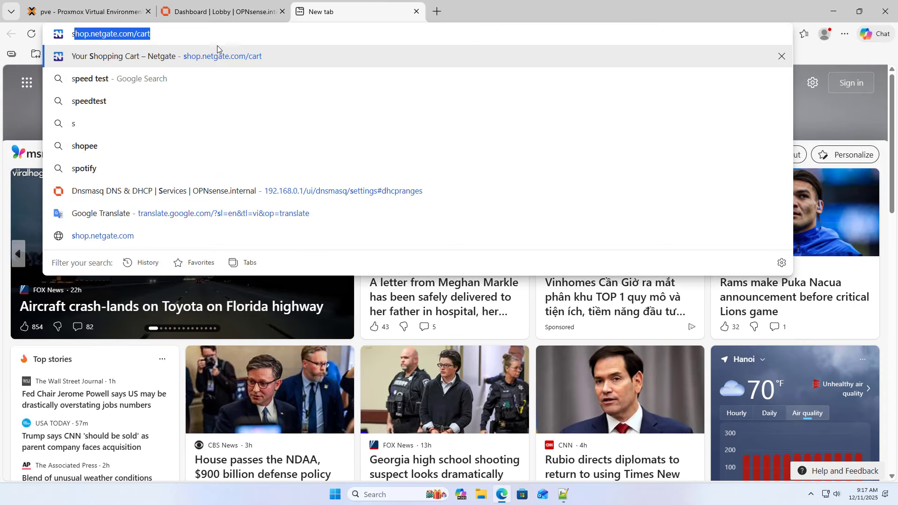
type("p")
key("Return")
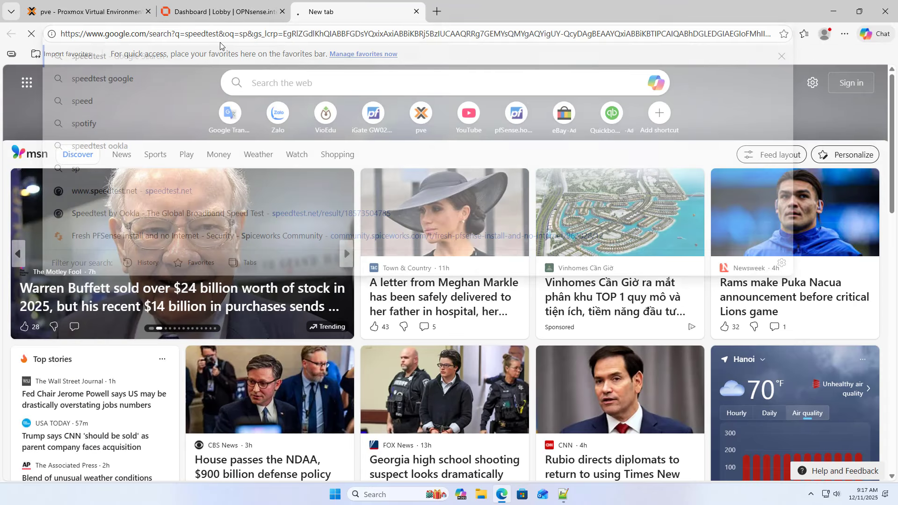
left_click(217, 171)
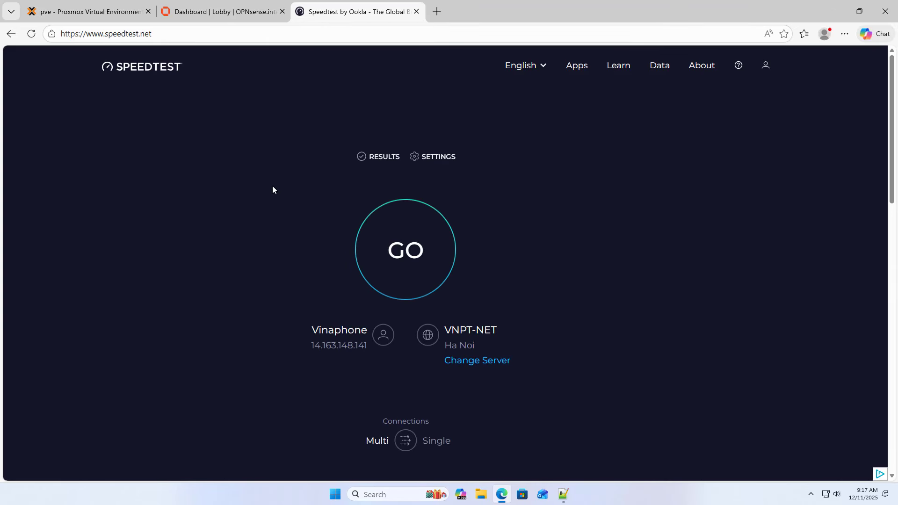
left_click(416, 265)
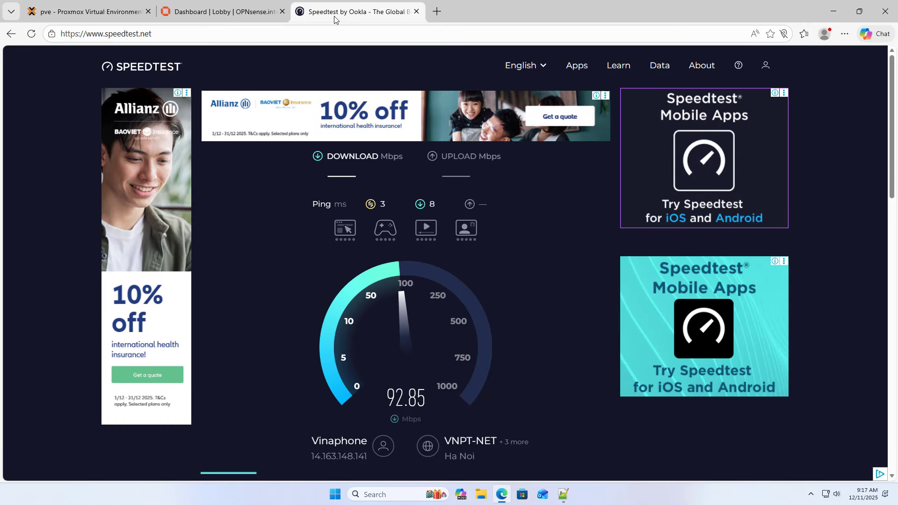
left_click(93, 10)
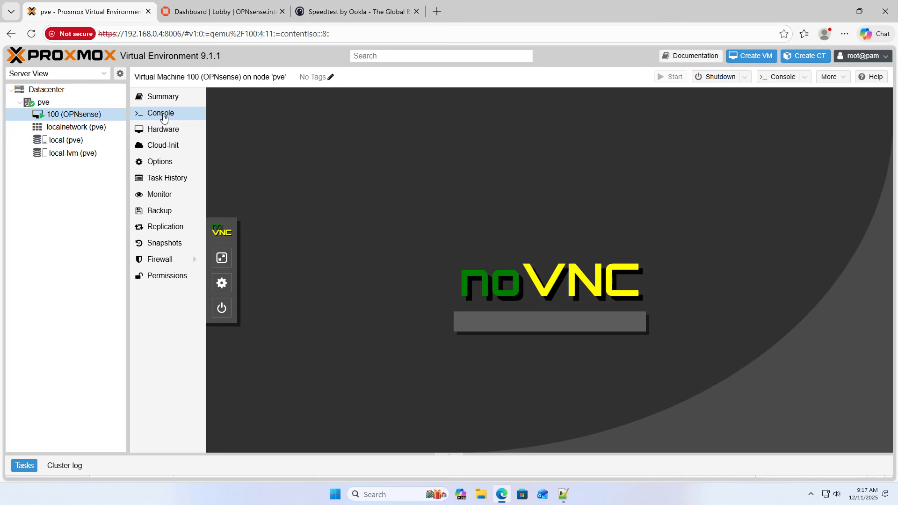
- Reload the OPNsense VM console and switch noVNC to full screen
left_click(35, 37)
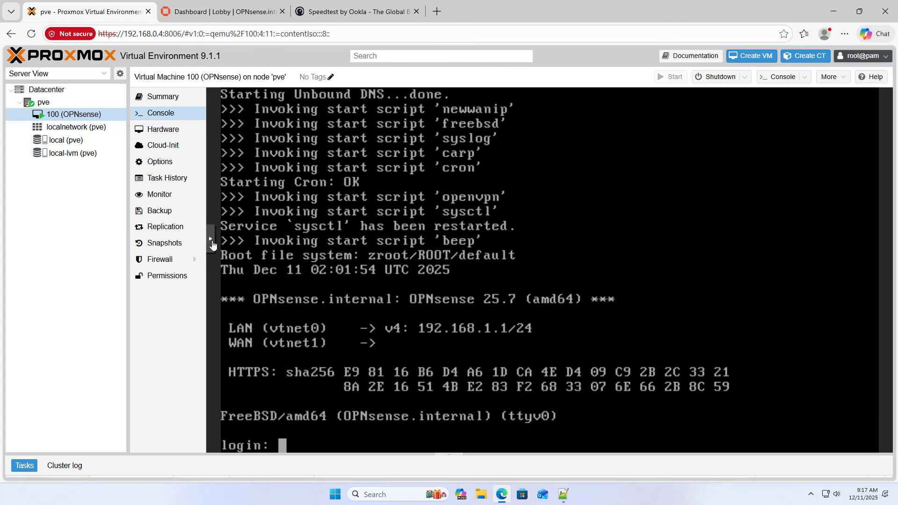
left_click(212, 241)
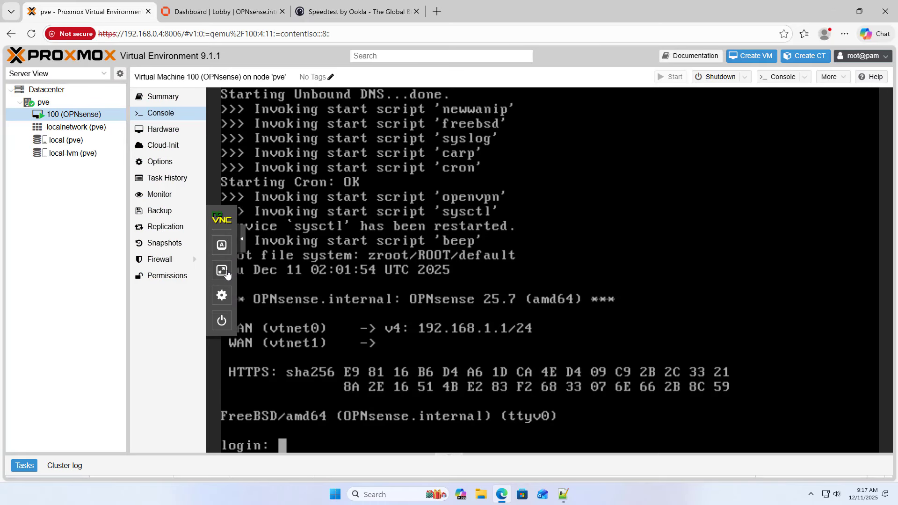
left_click(226, 272)
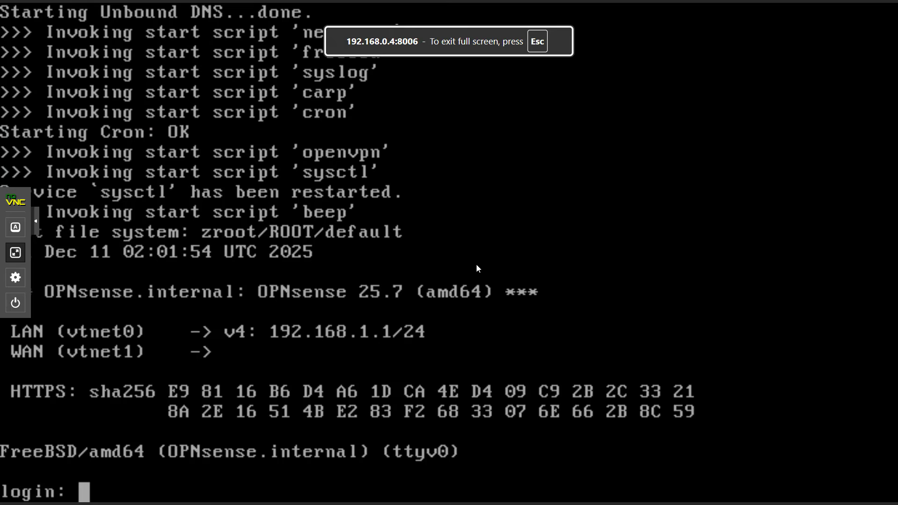
- Log into the console as root with the account password, then exit full screen
left_click(38, 225)
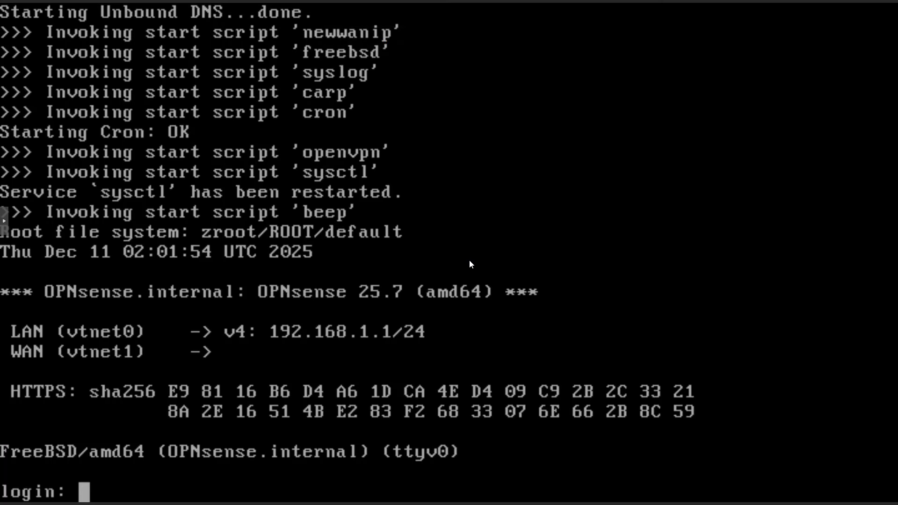
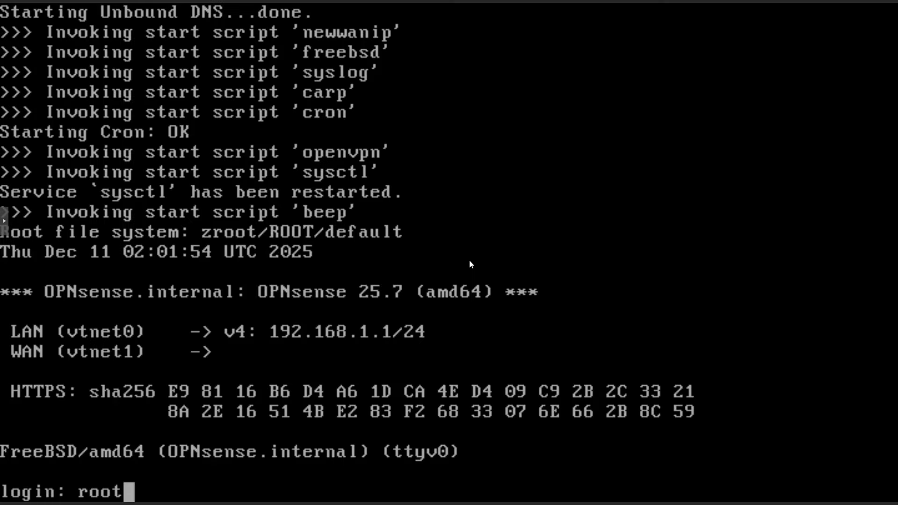
key("Return")
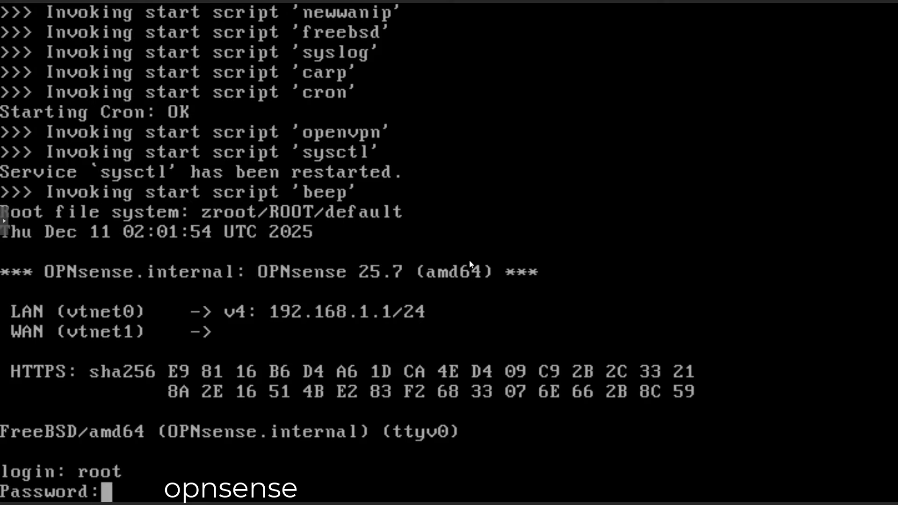
key("Return")
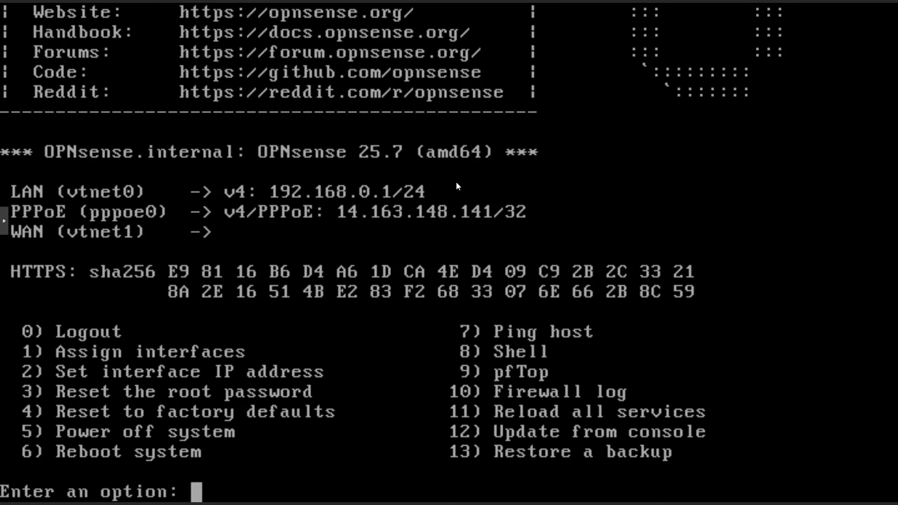
key("Escape")
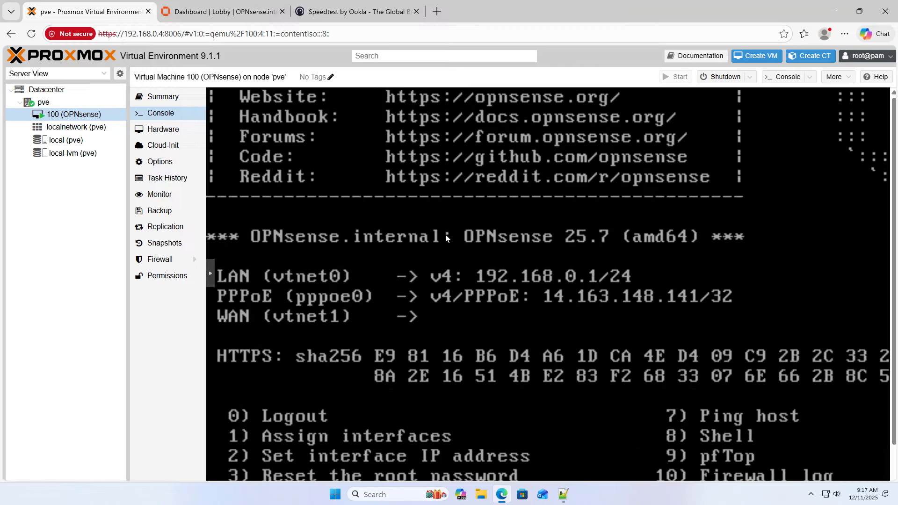
- View the finished speed test (94.42 Mbps down, 94.04 Mbps up), then return to the OPNsense Dashboard
left_click(372, 12)
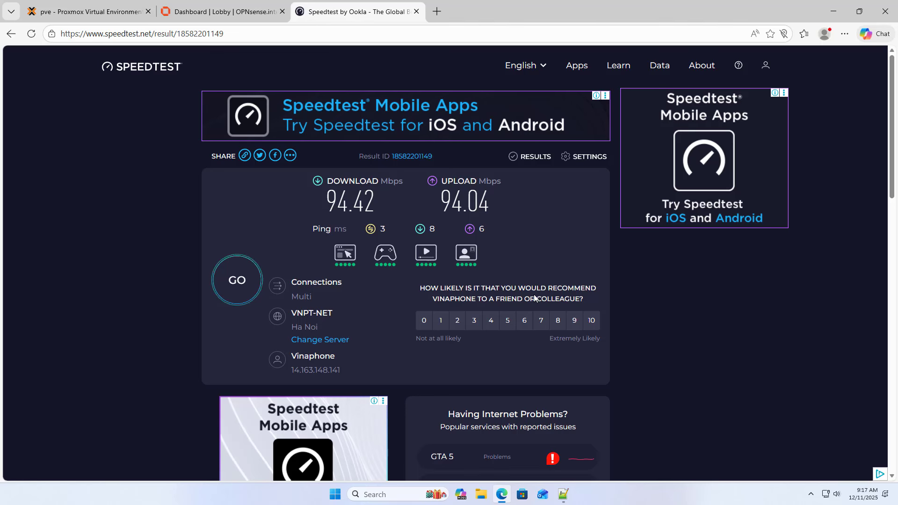
left_click(253, 13)
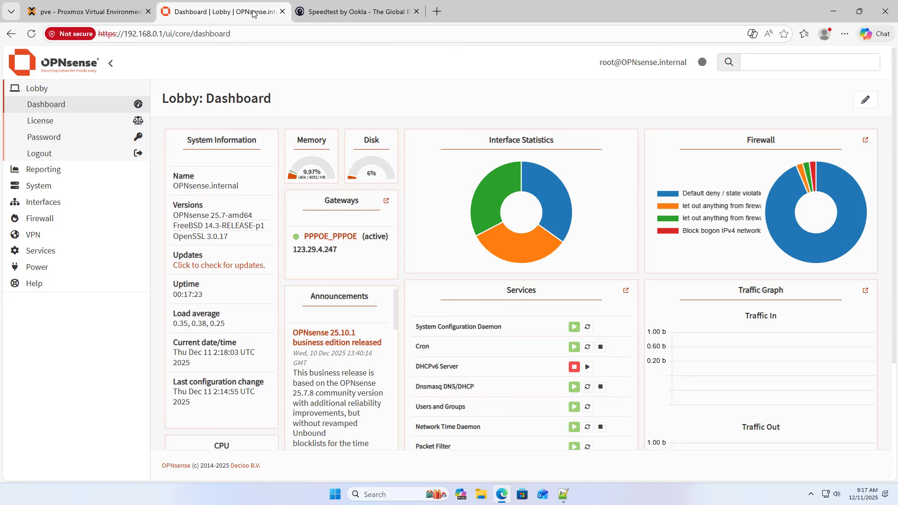